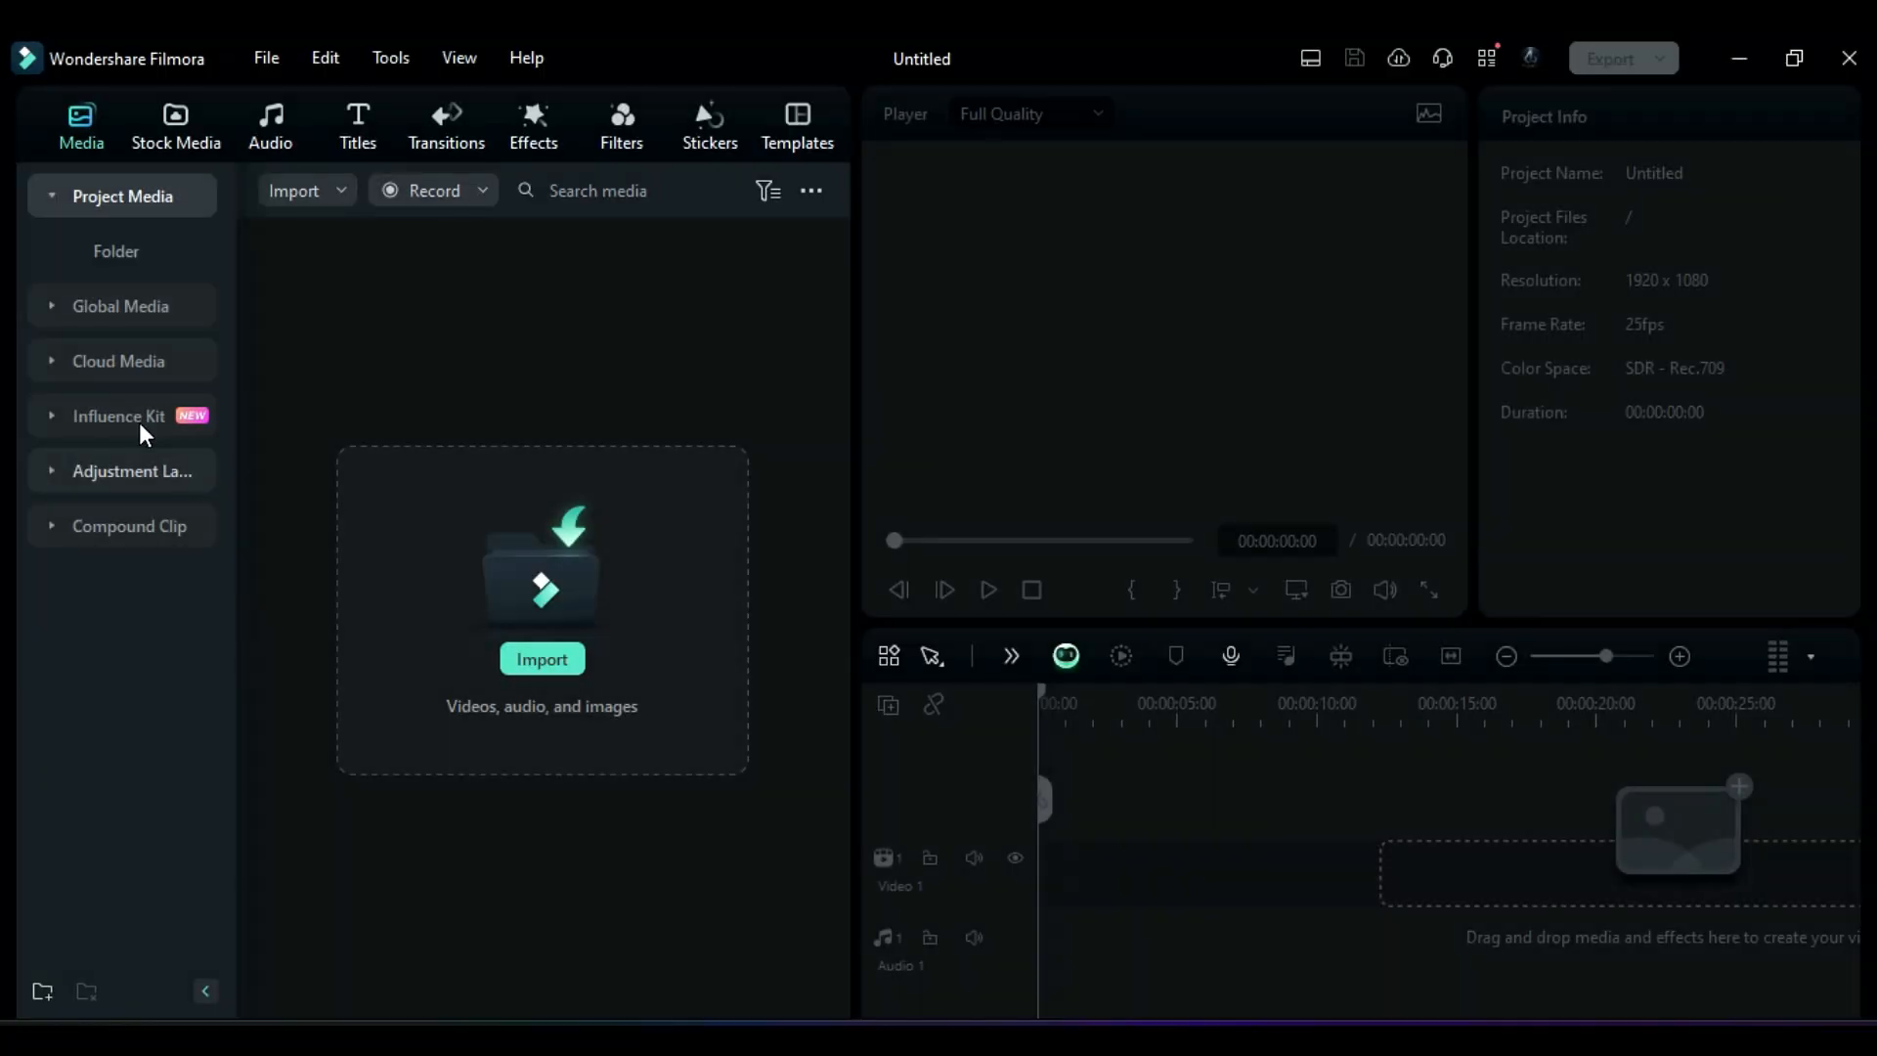
# Step: Open the Influence Kit intro maker and start creating with the Lamp style 02 template
pyautogui.click(136, 417)
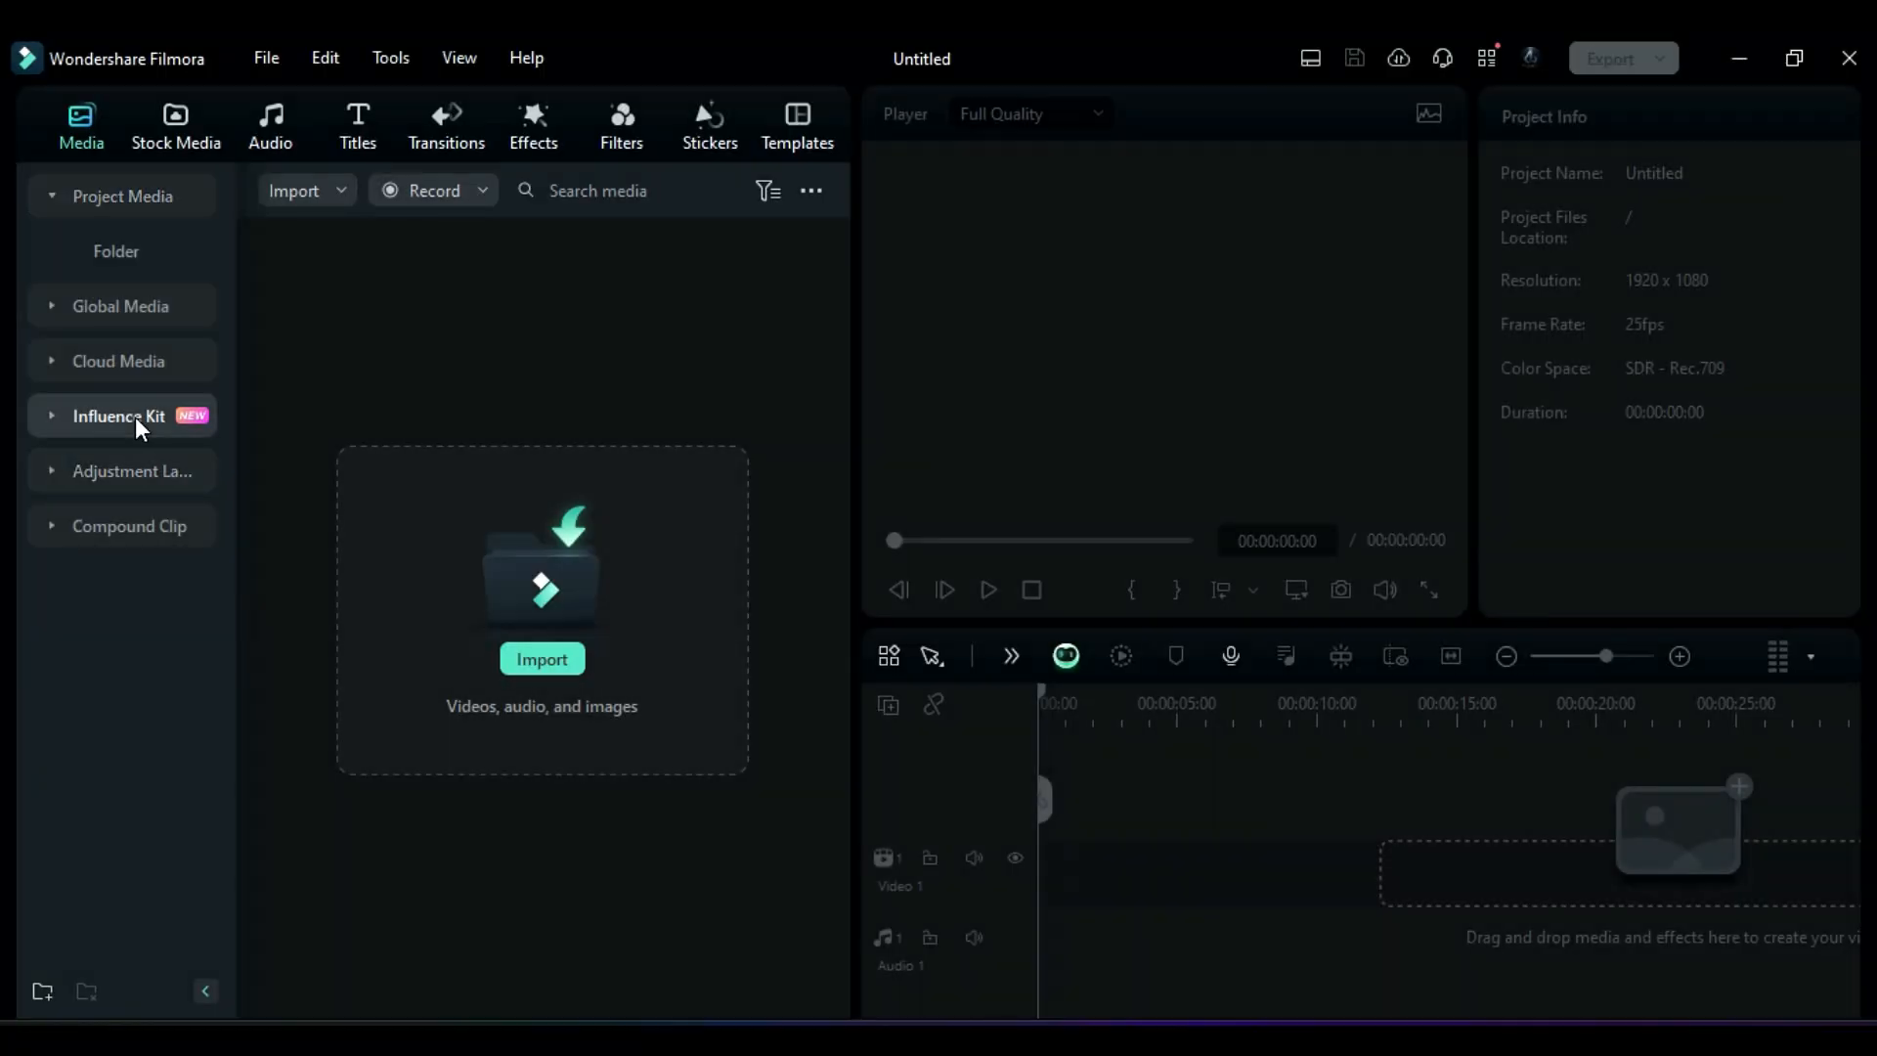
pyautogui.click(347, 465)
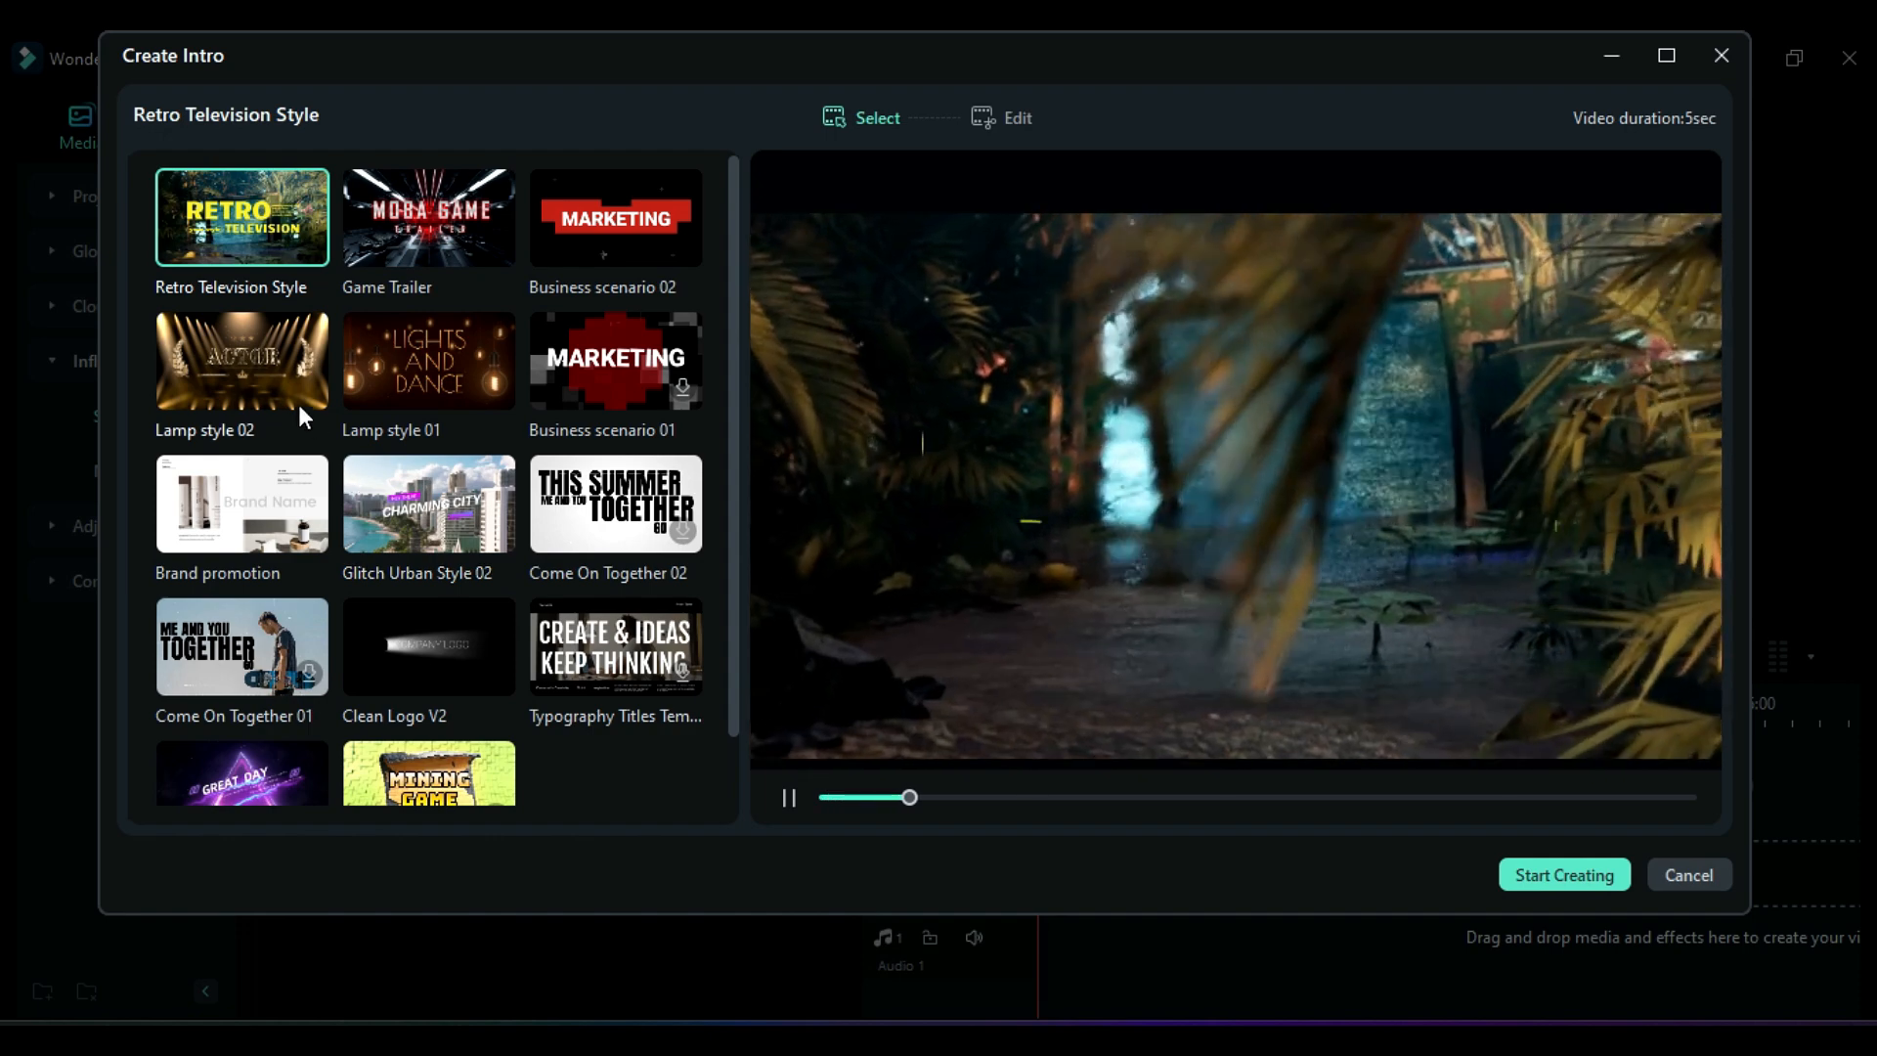
pyautogui.click(259, 389)
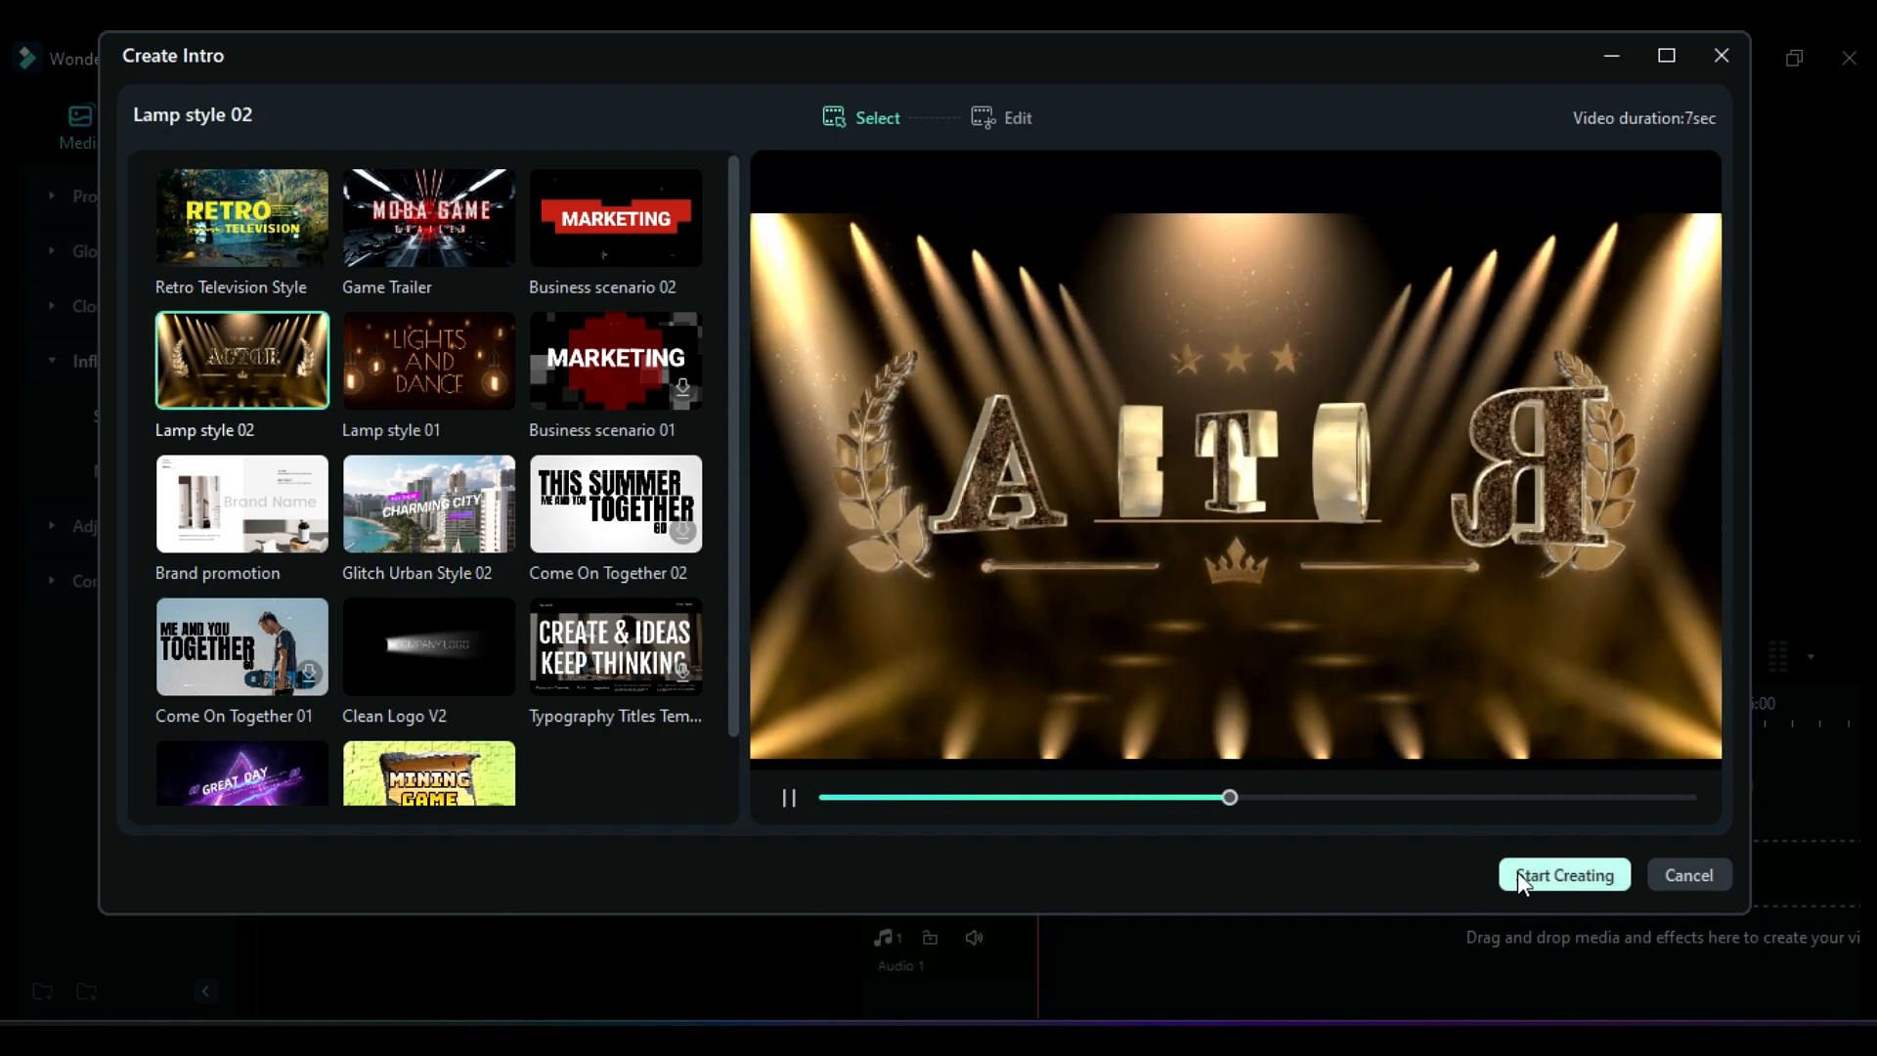
pyautogui.click(1519, 873)
# Step: Replace the intro's title text with "Filmora" and finish creating the intro
pyautogui.moveTo(220, 257); pyautogui.dragTo(95, 240)
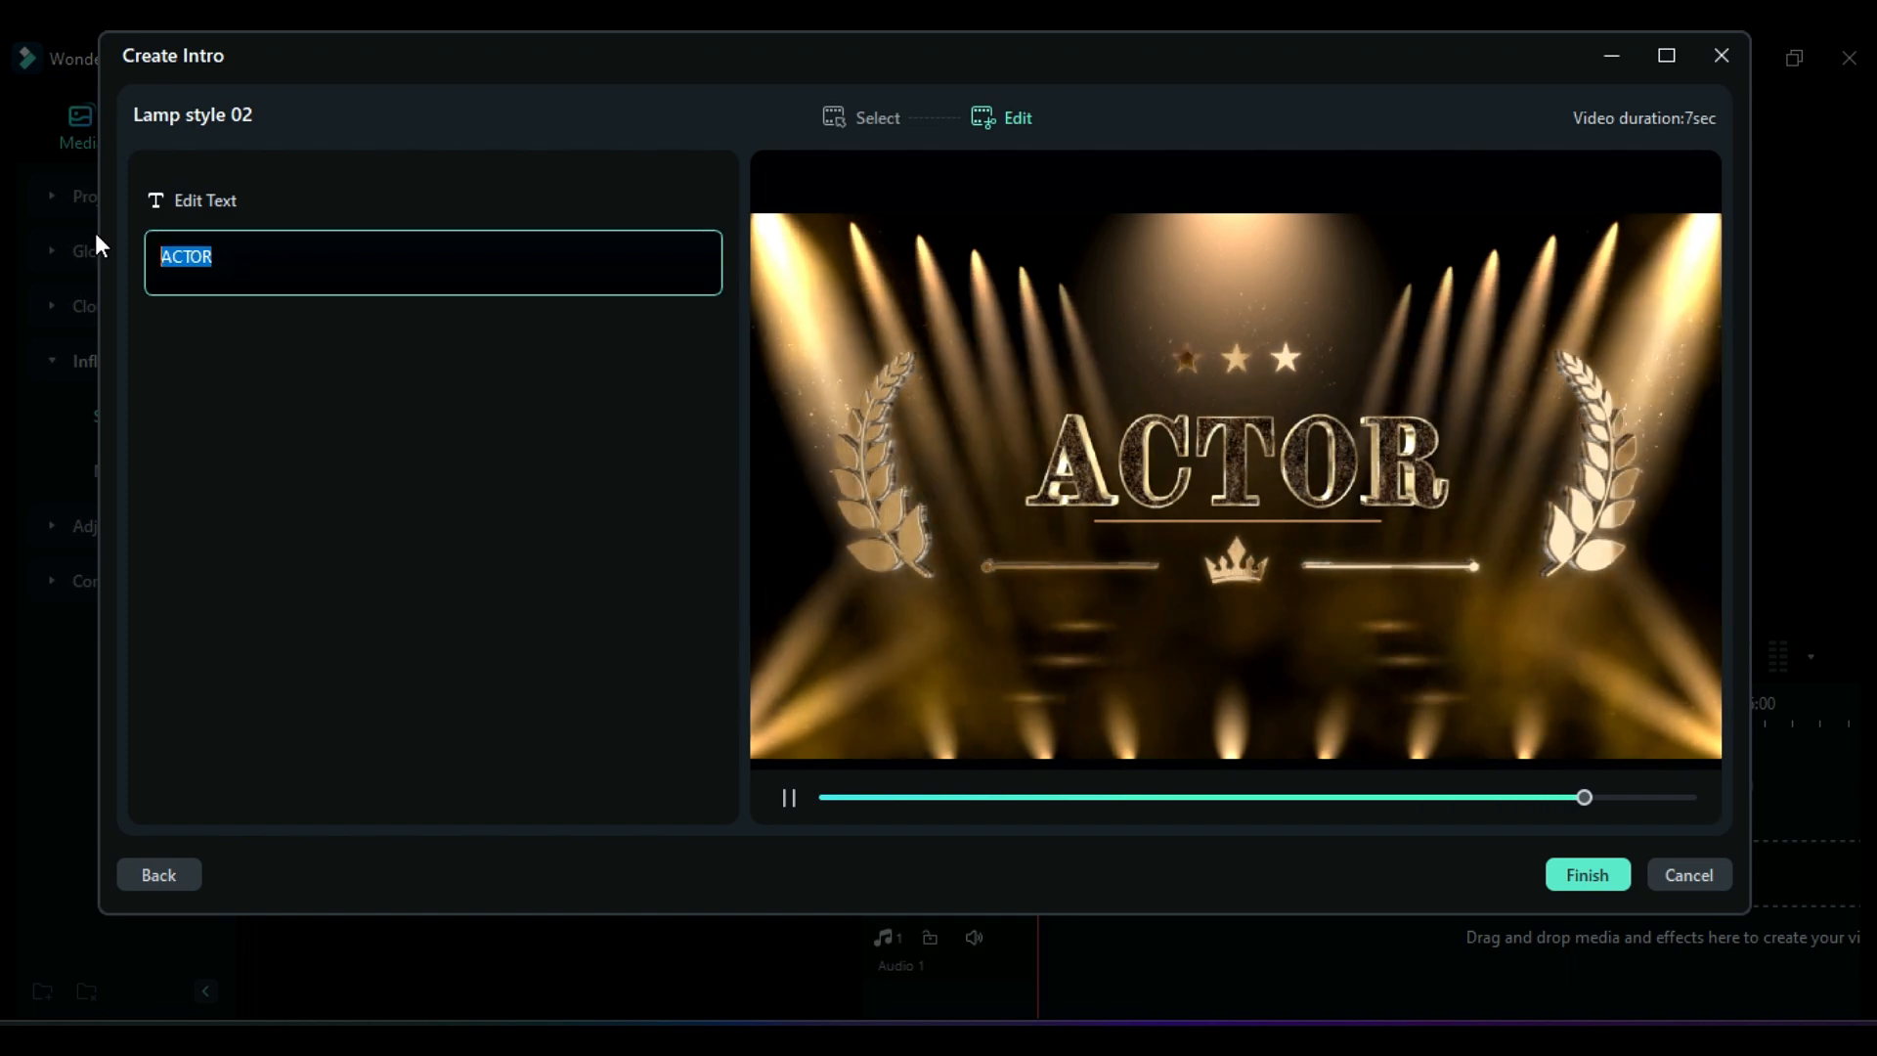
pyautogui.write('Filmora')
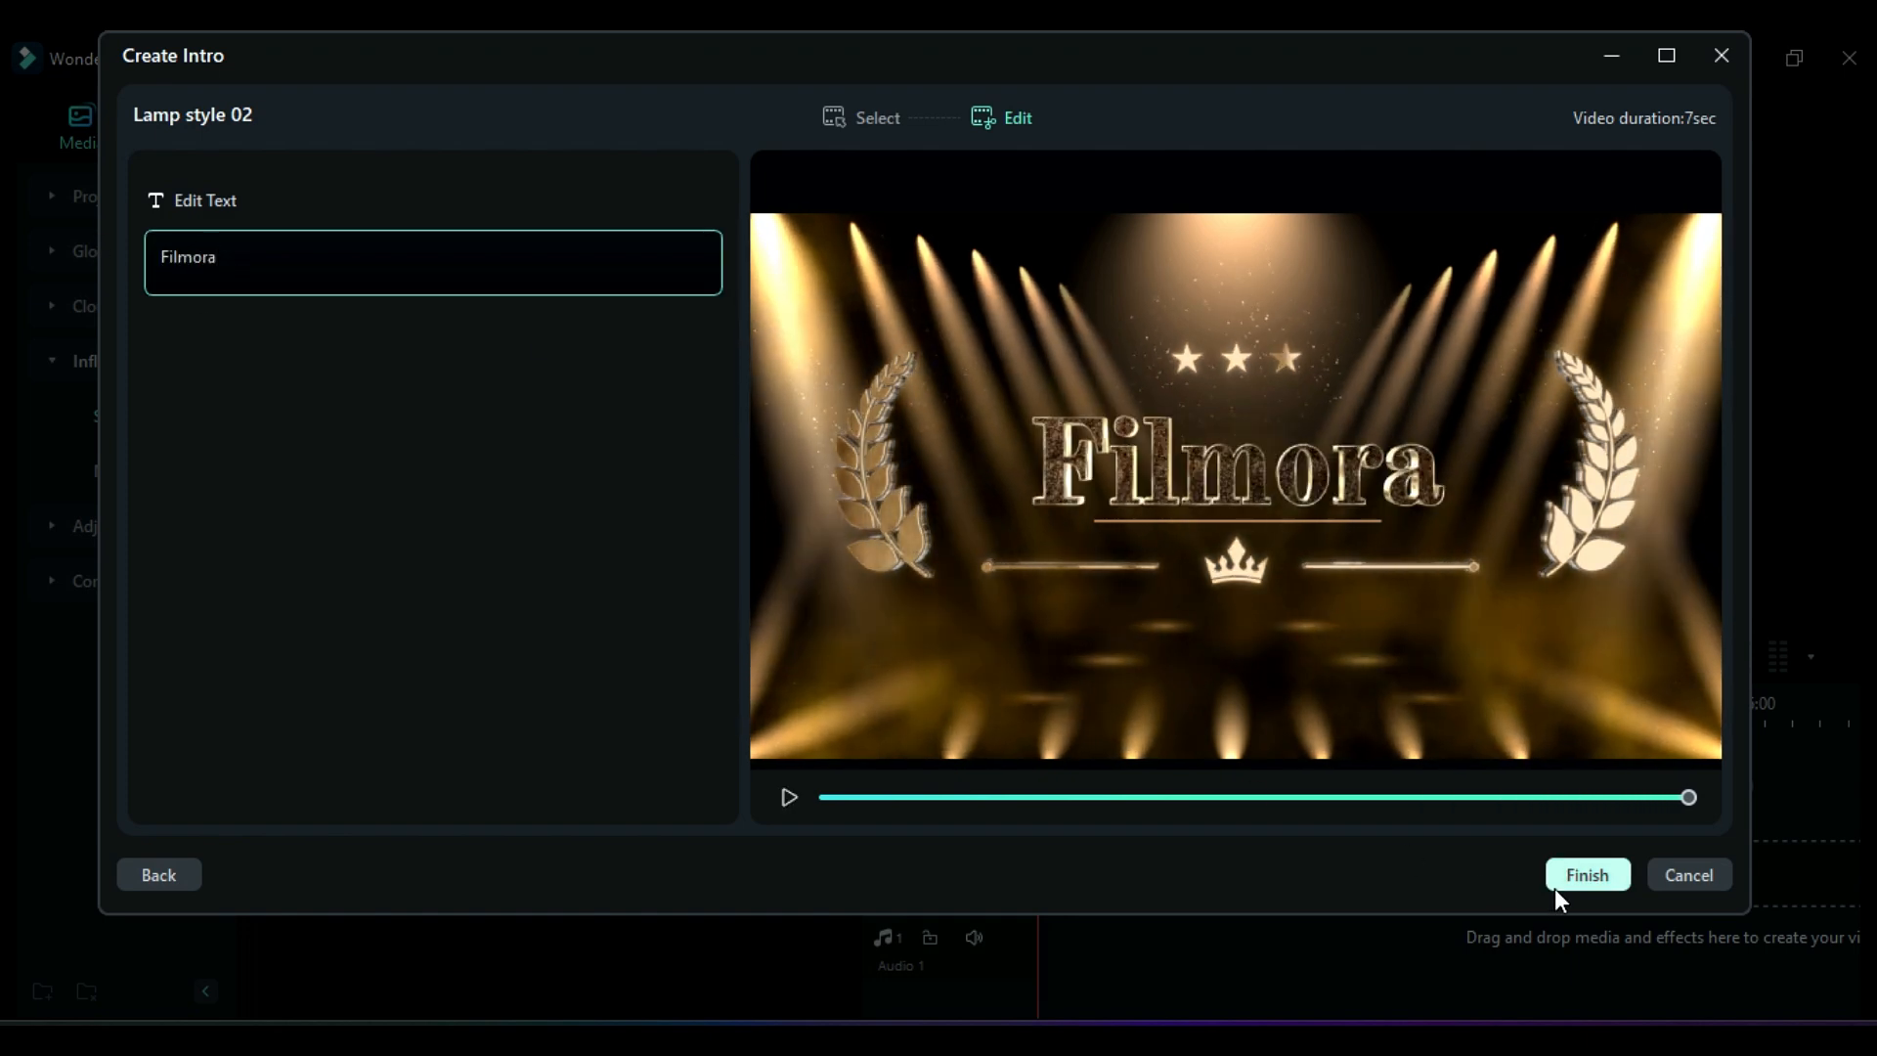
pyautogui.click(1557, 887)
pyautogui.press('space')
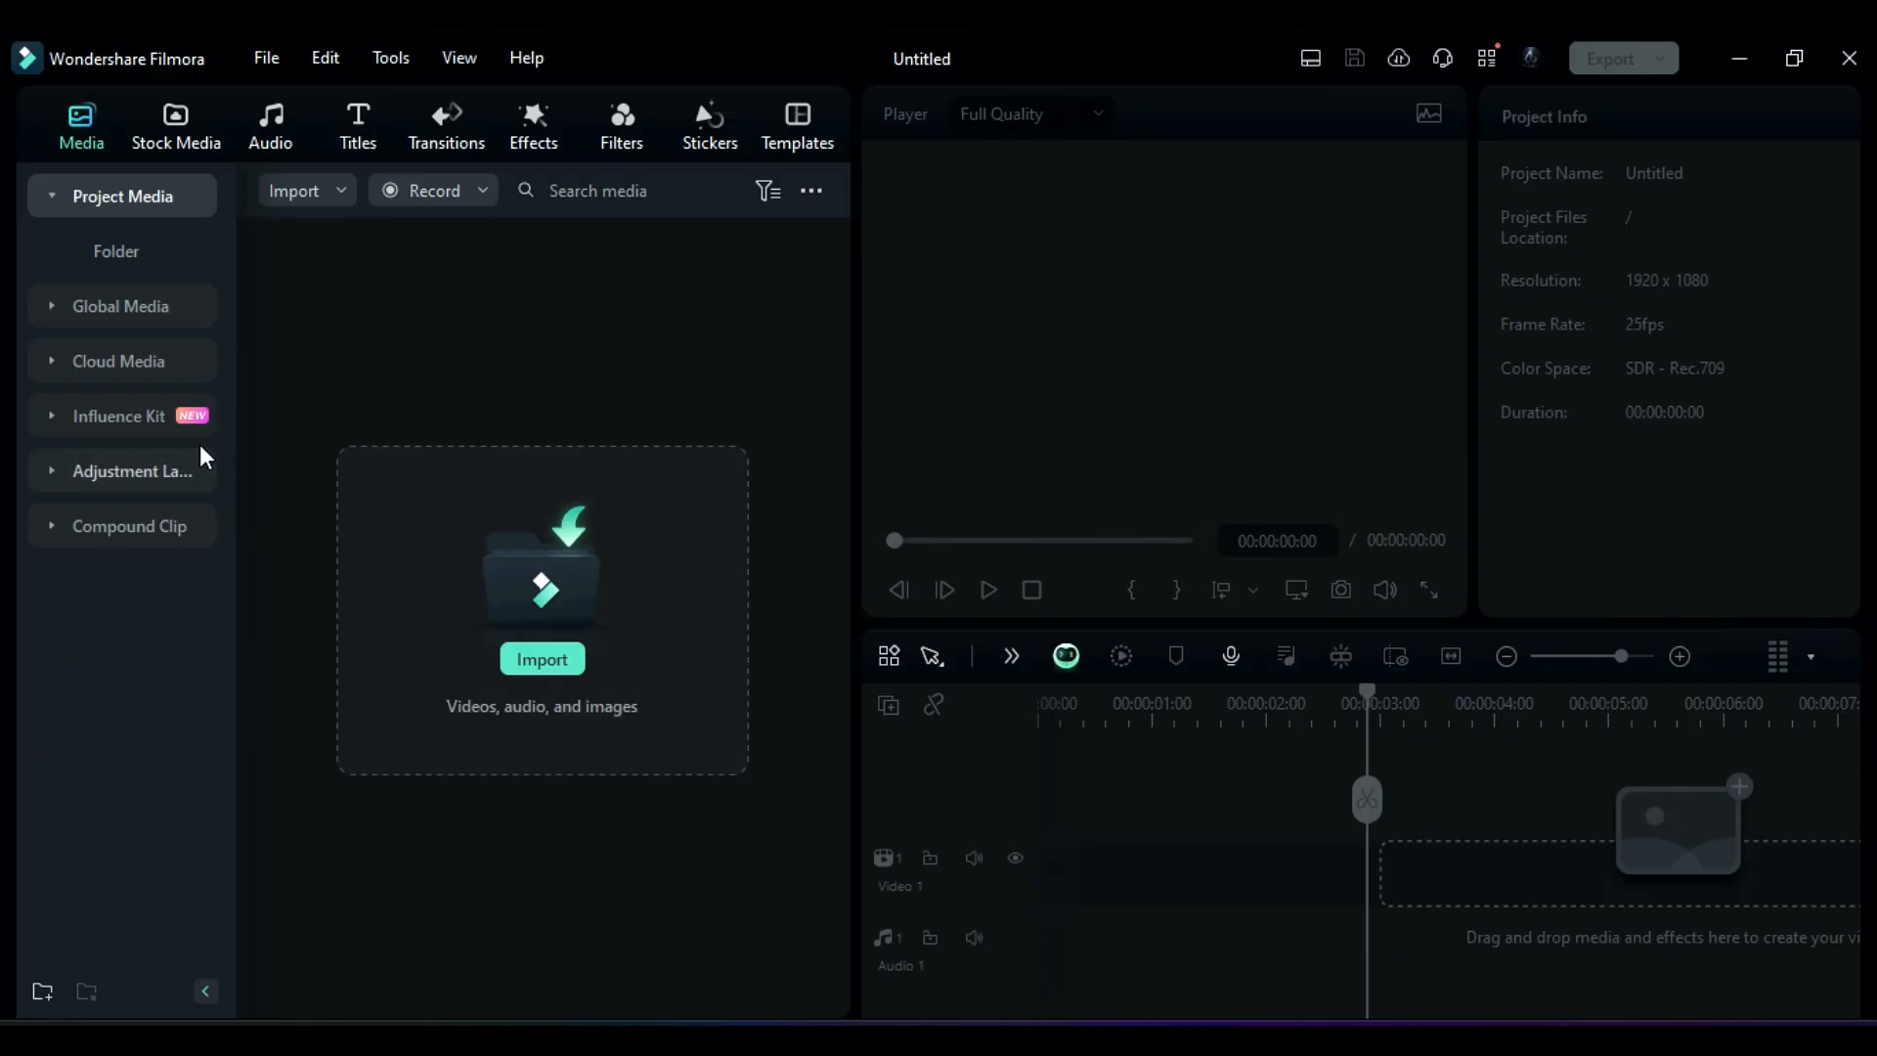
# Step: Start a Light Swipe logo reveal in the Influence Kit and add the AB Planet Metal.png logo
pyautogui.click(162, 424)
pyautogui.click(574, 466)
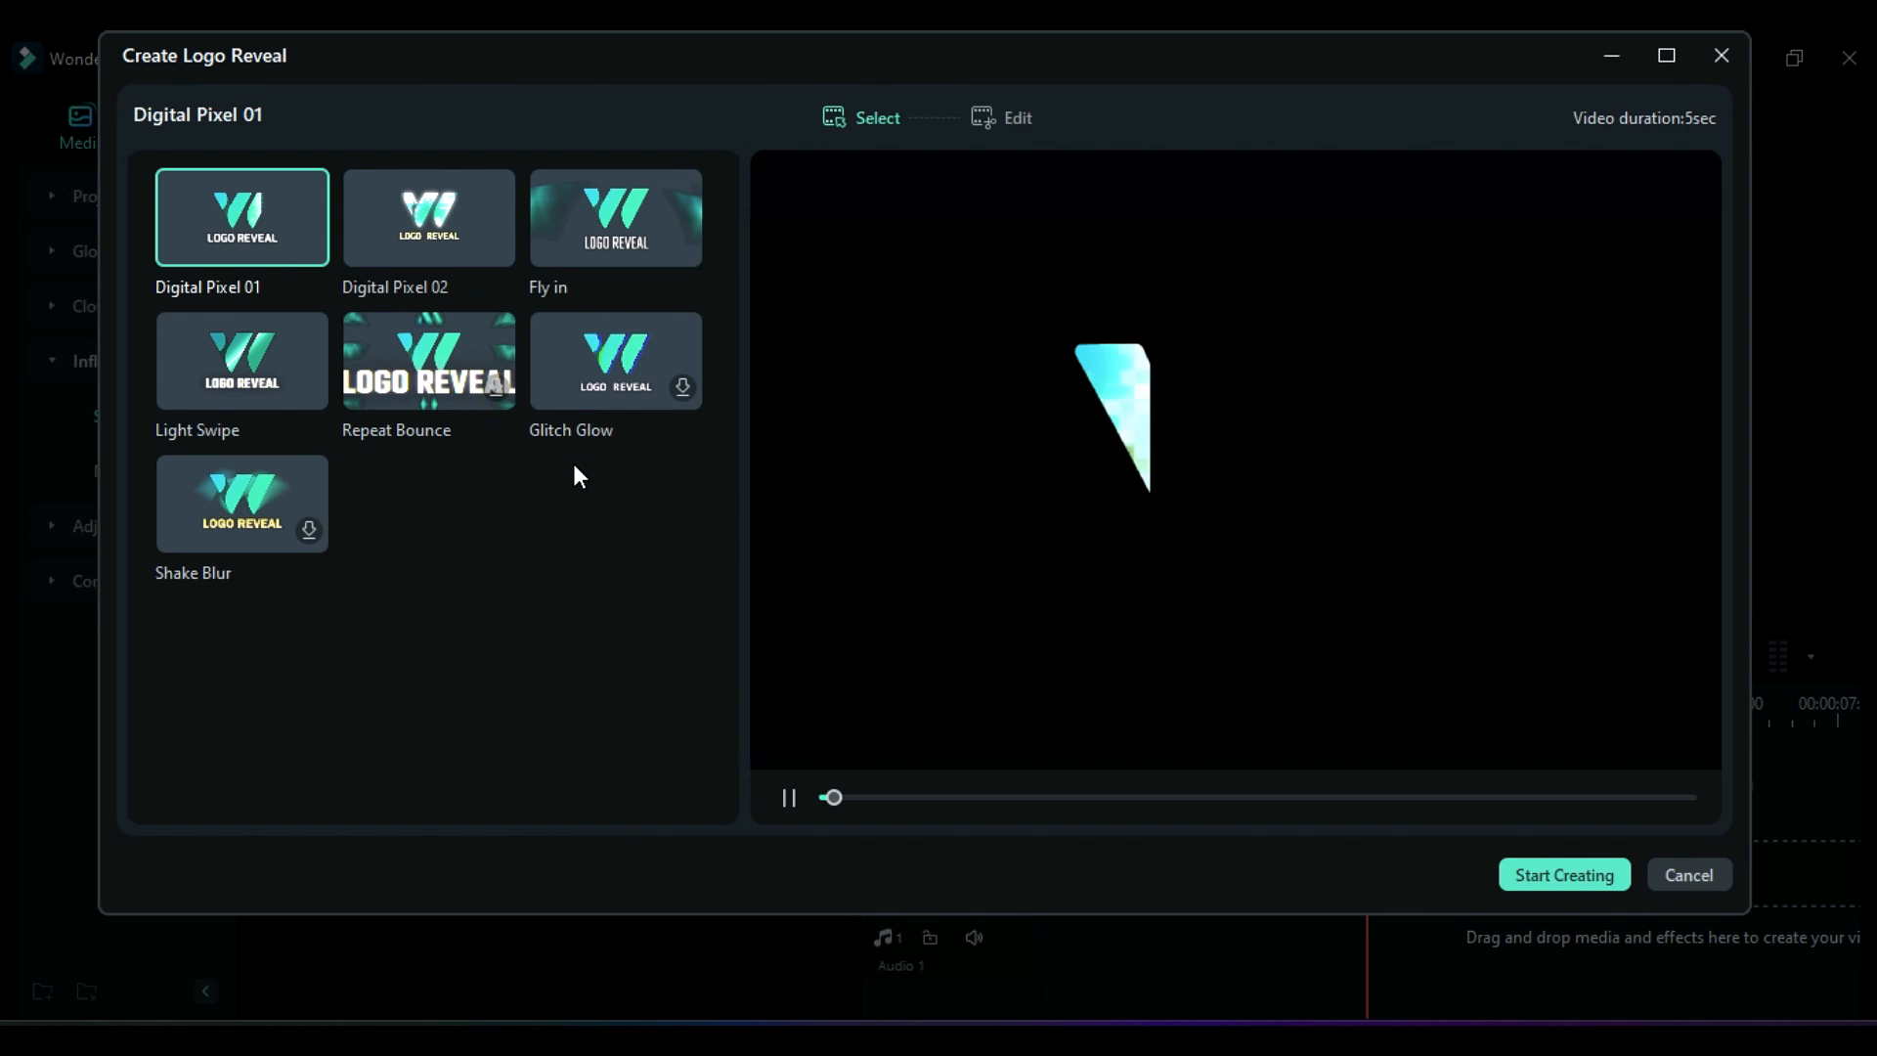
pyautogui.click(282, 372)
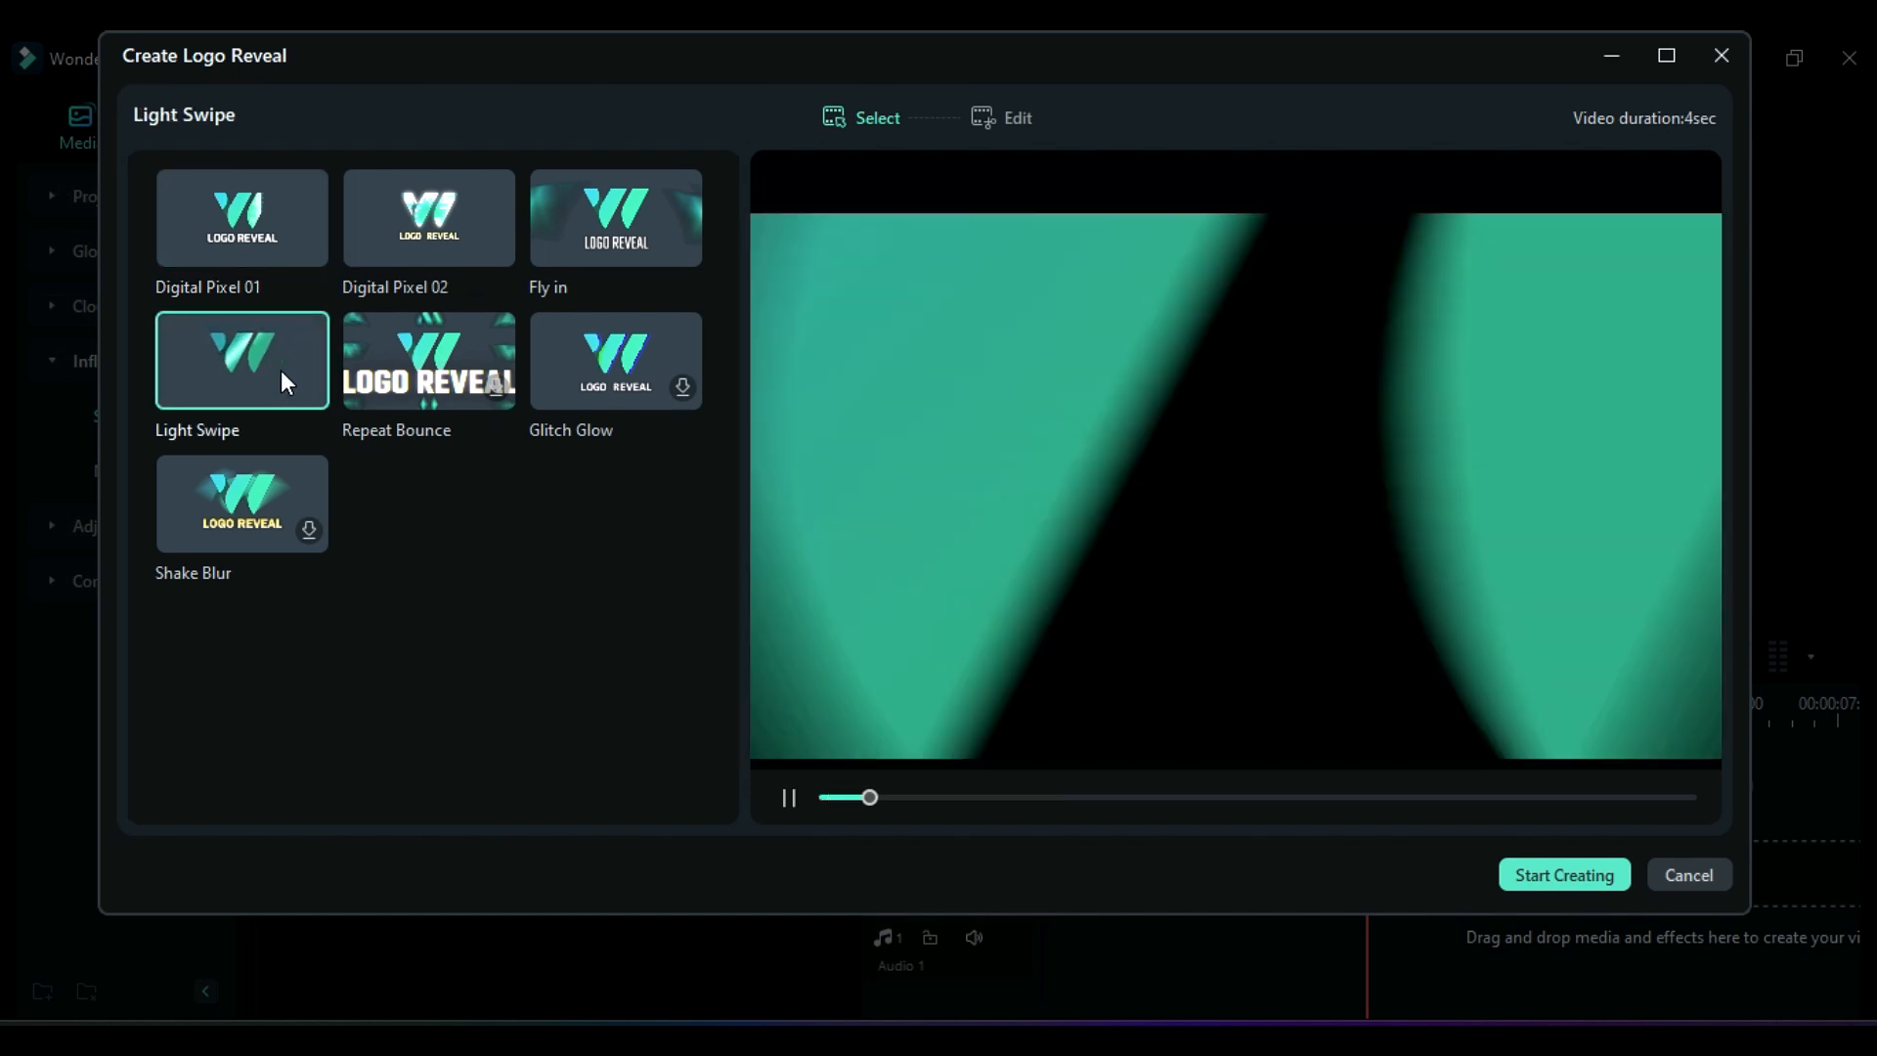
pyautogui.click(1608, 886)
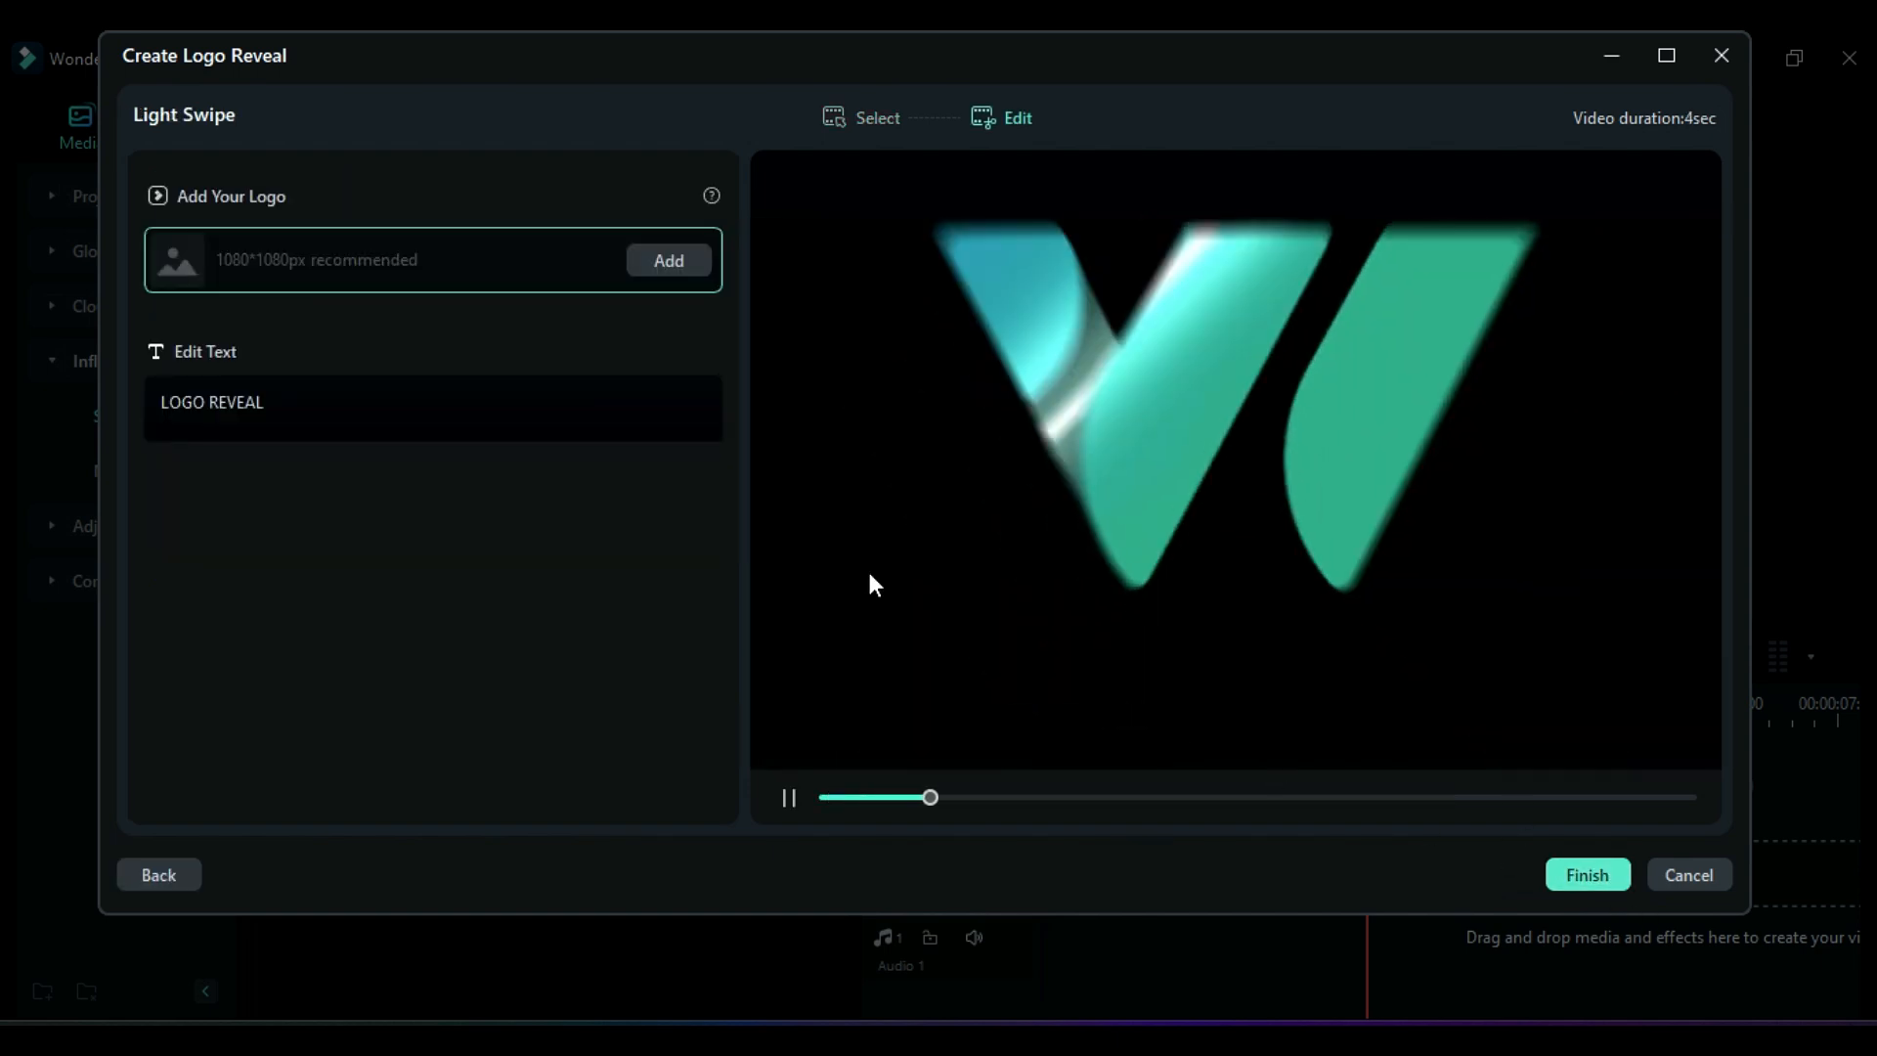
pyautogui.click(650, 275)
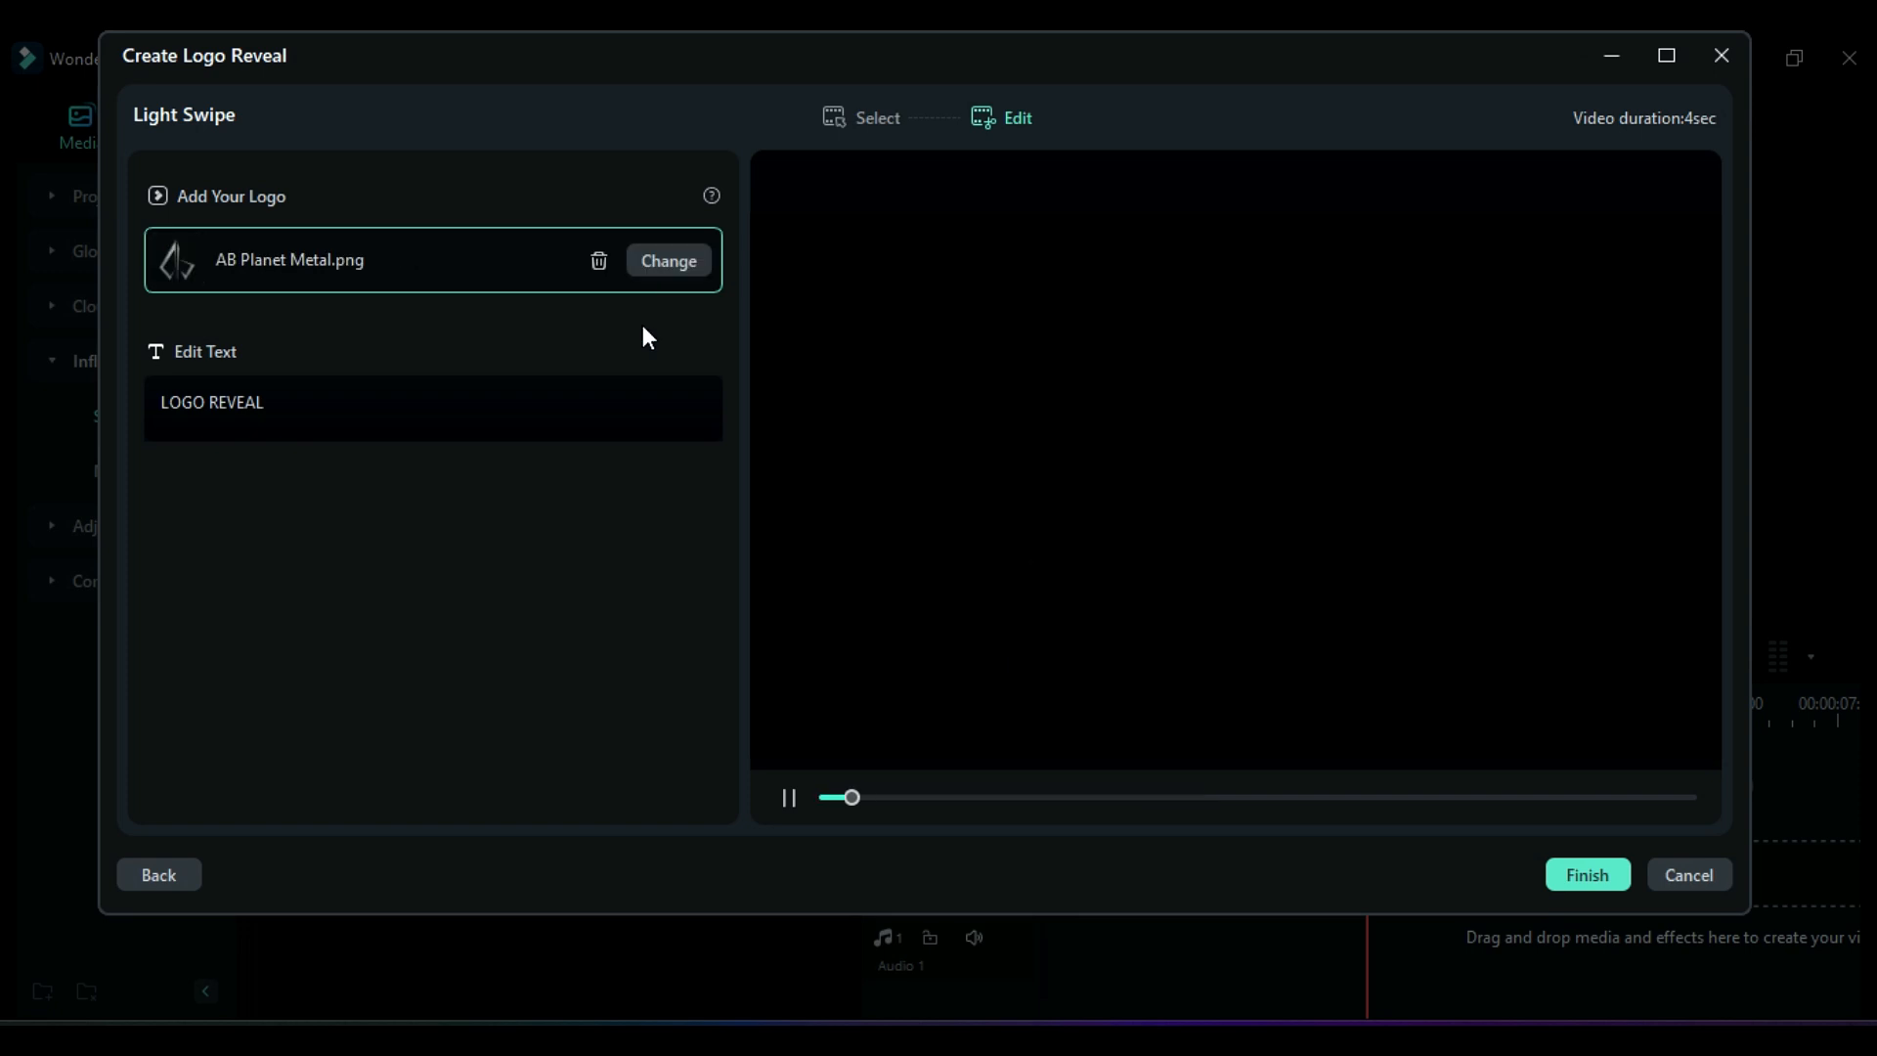
# Step: Change the logo reveal text to "Ab Planet" and finish creating the logo reveal
pyautogui.moveTo(283, 403); pyautogui.dragTo(100, 341)
pyautogui.write('Ab Planet')
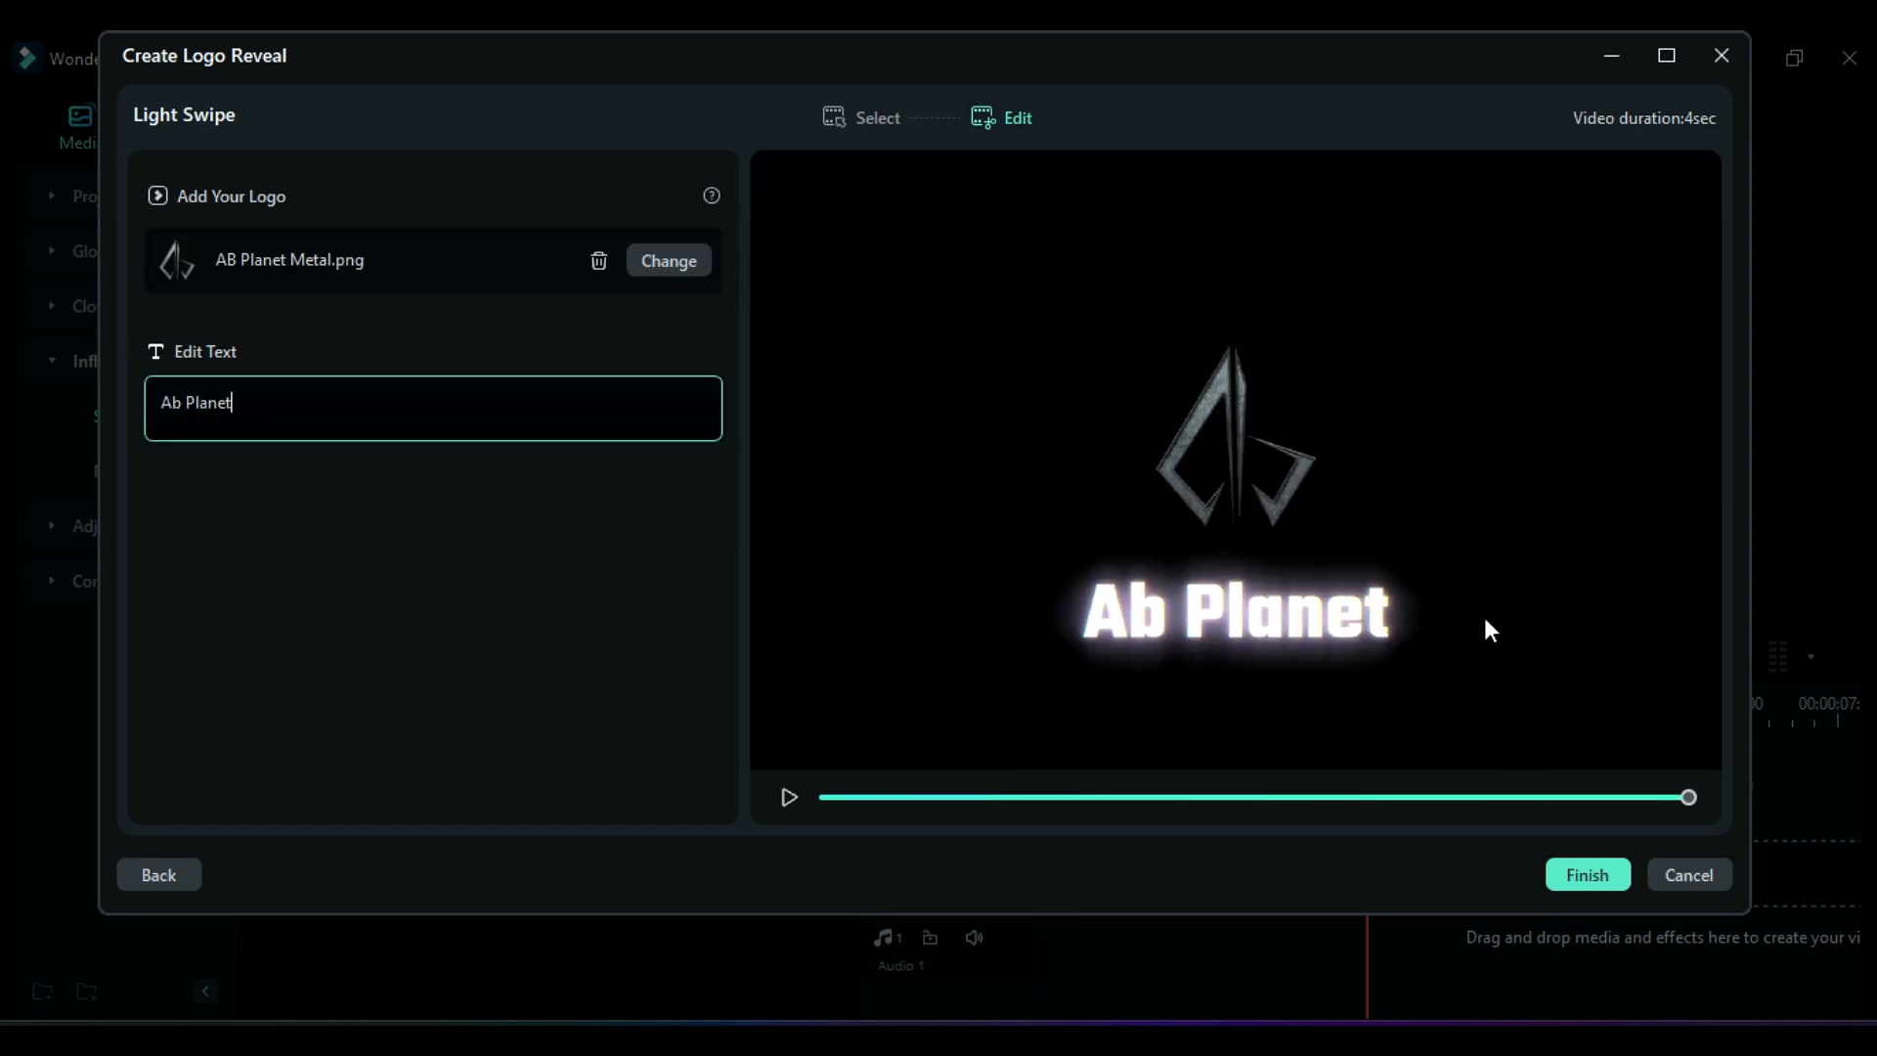
pyautogui.click(1586, 871)
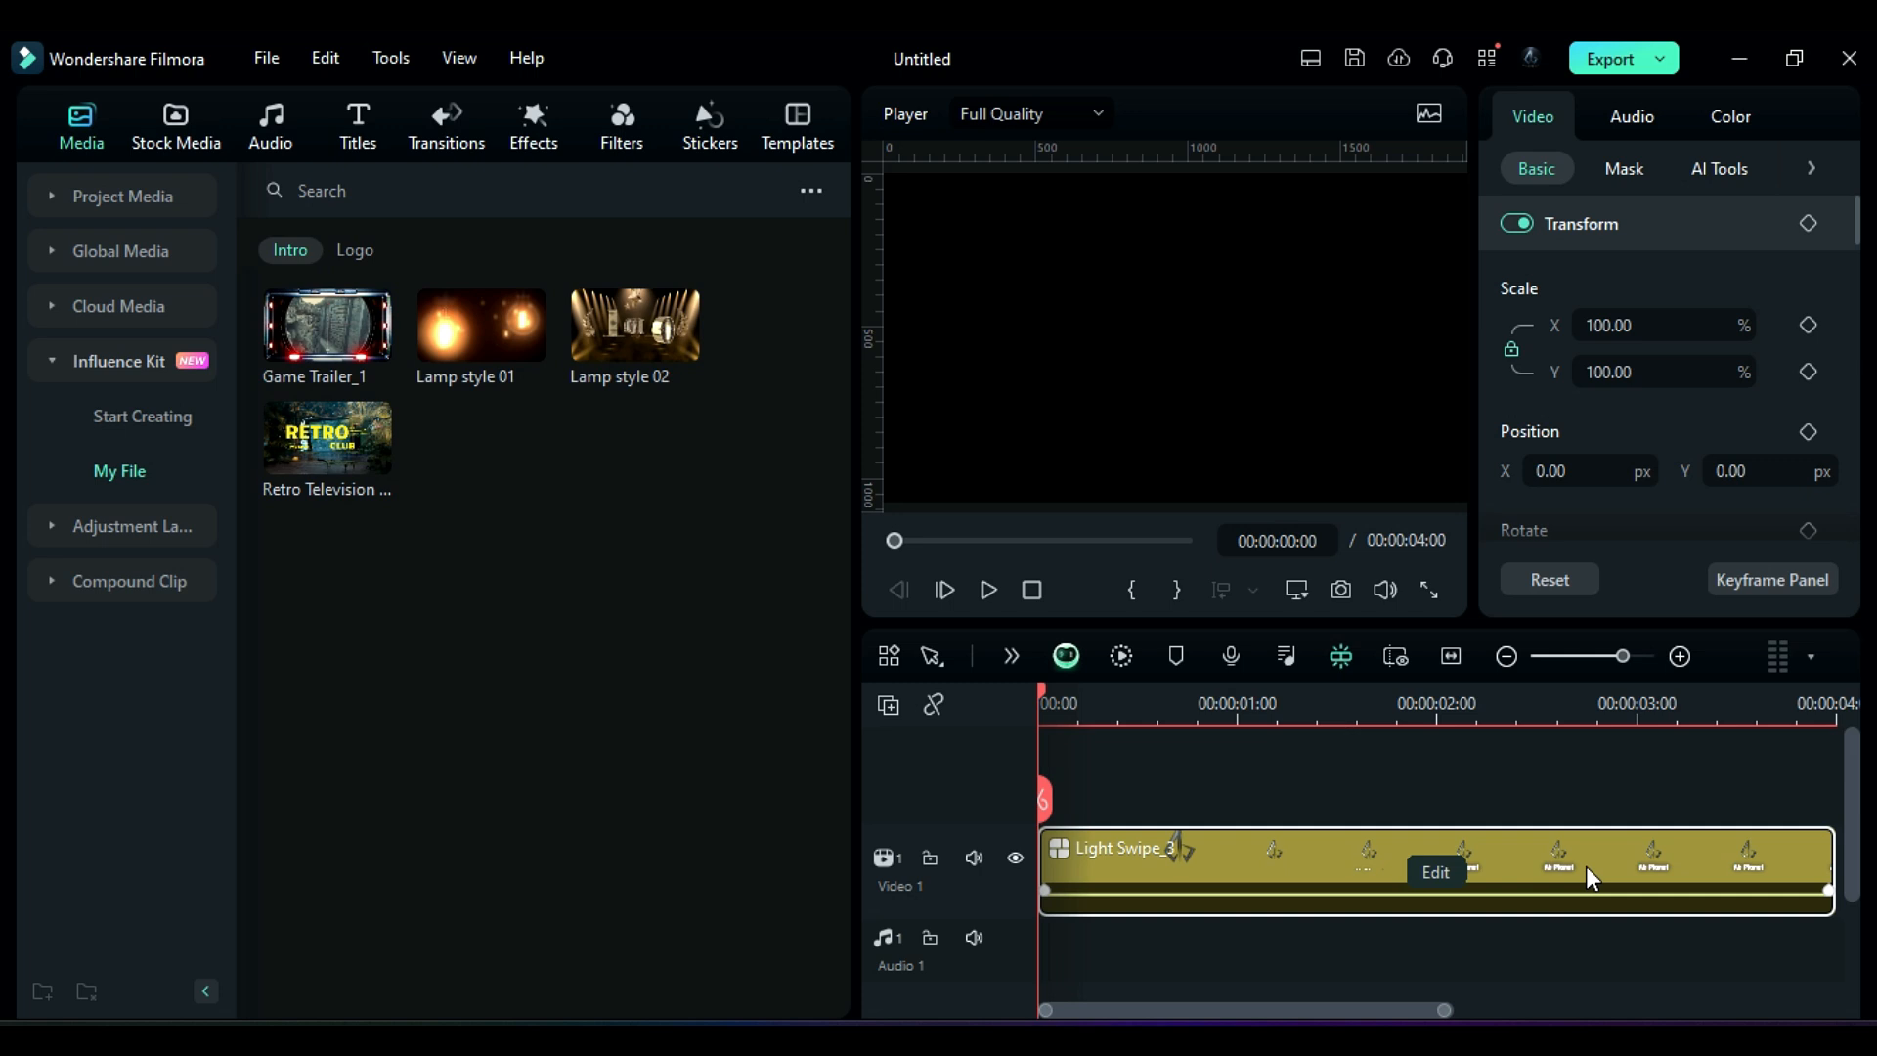
# Step: Review the saved intros and logos in the Influence Kit's My File section
pyautogui.press('space')
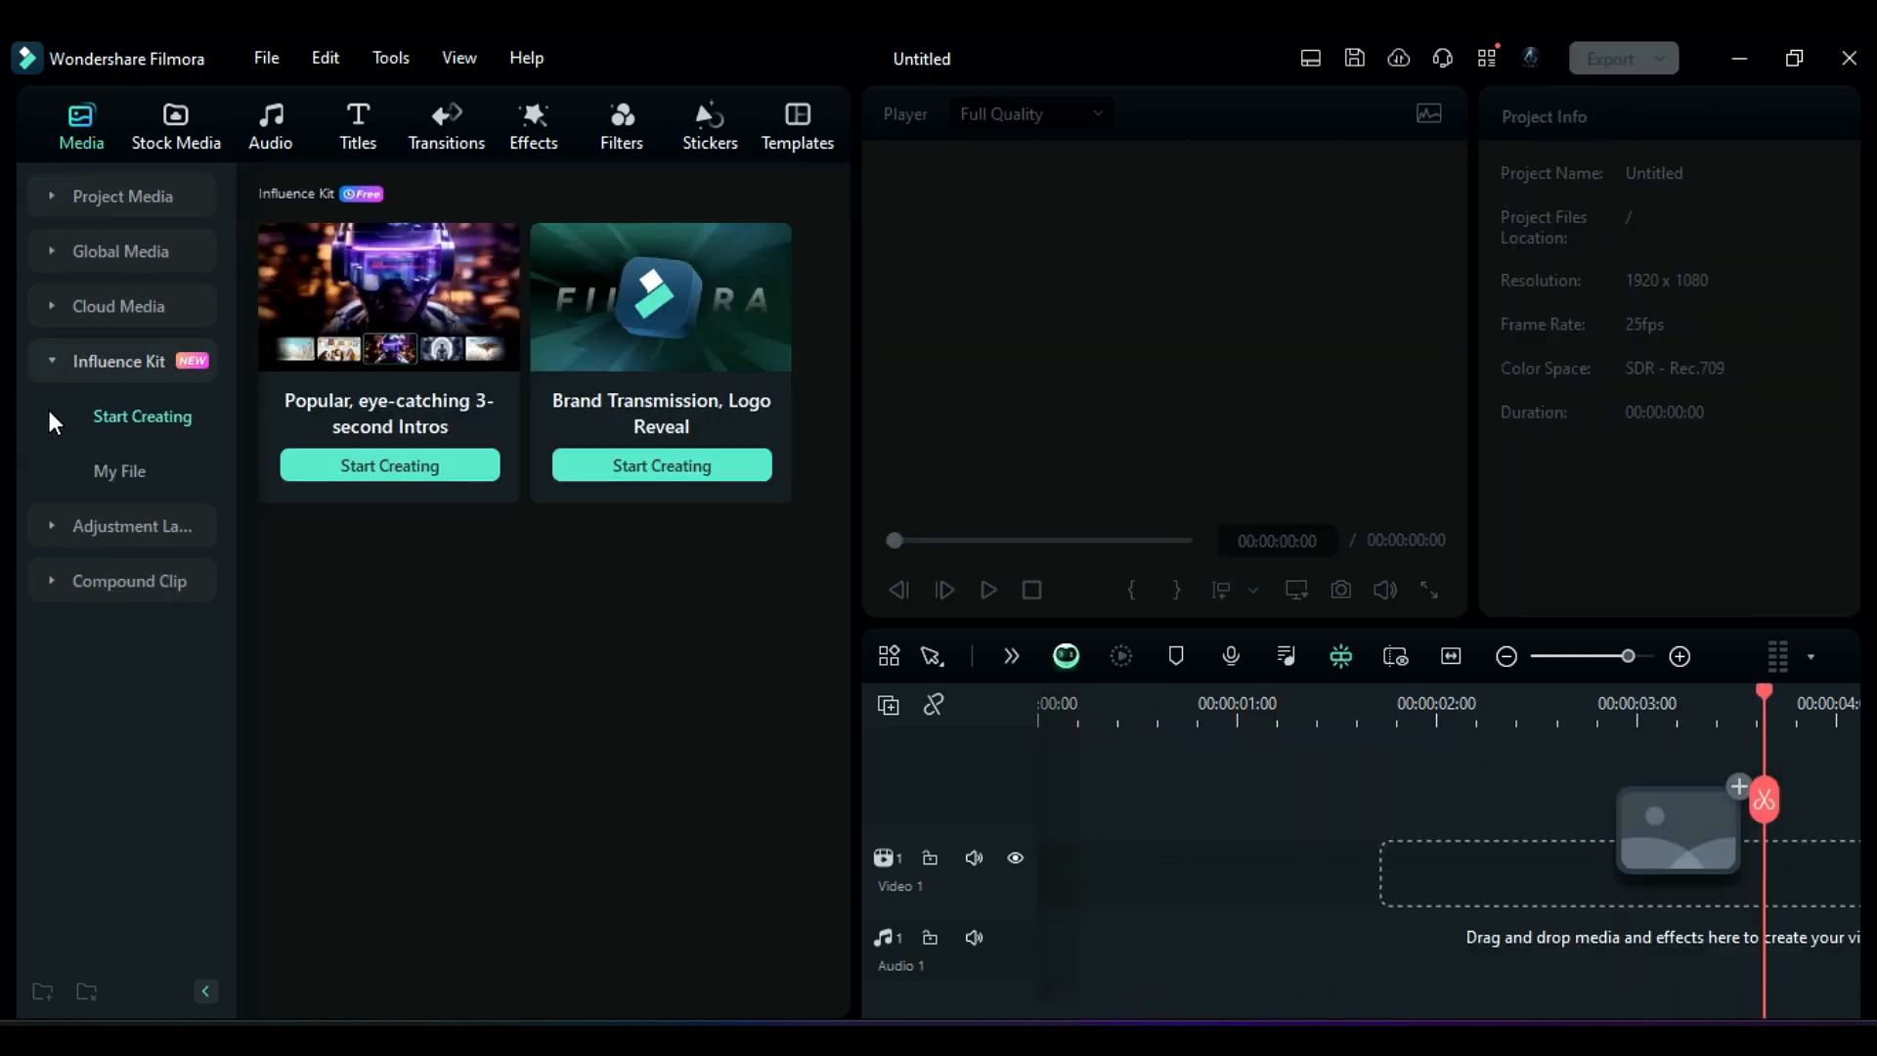
pyautogui.click(124, 474)
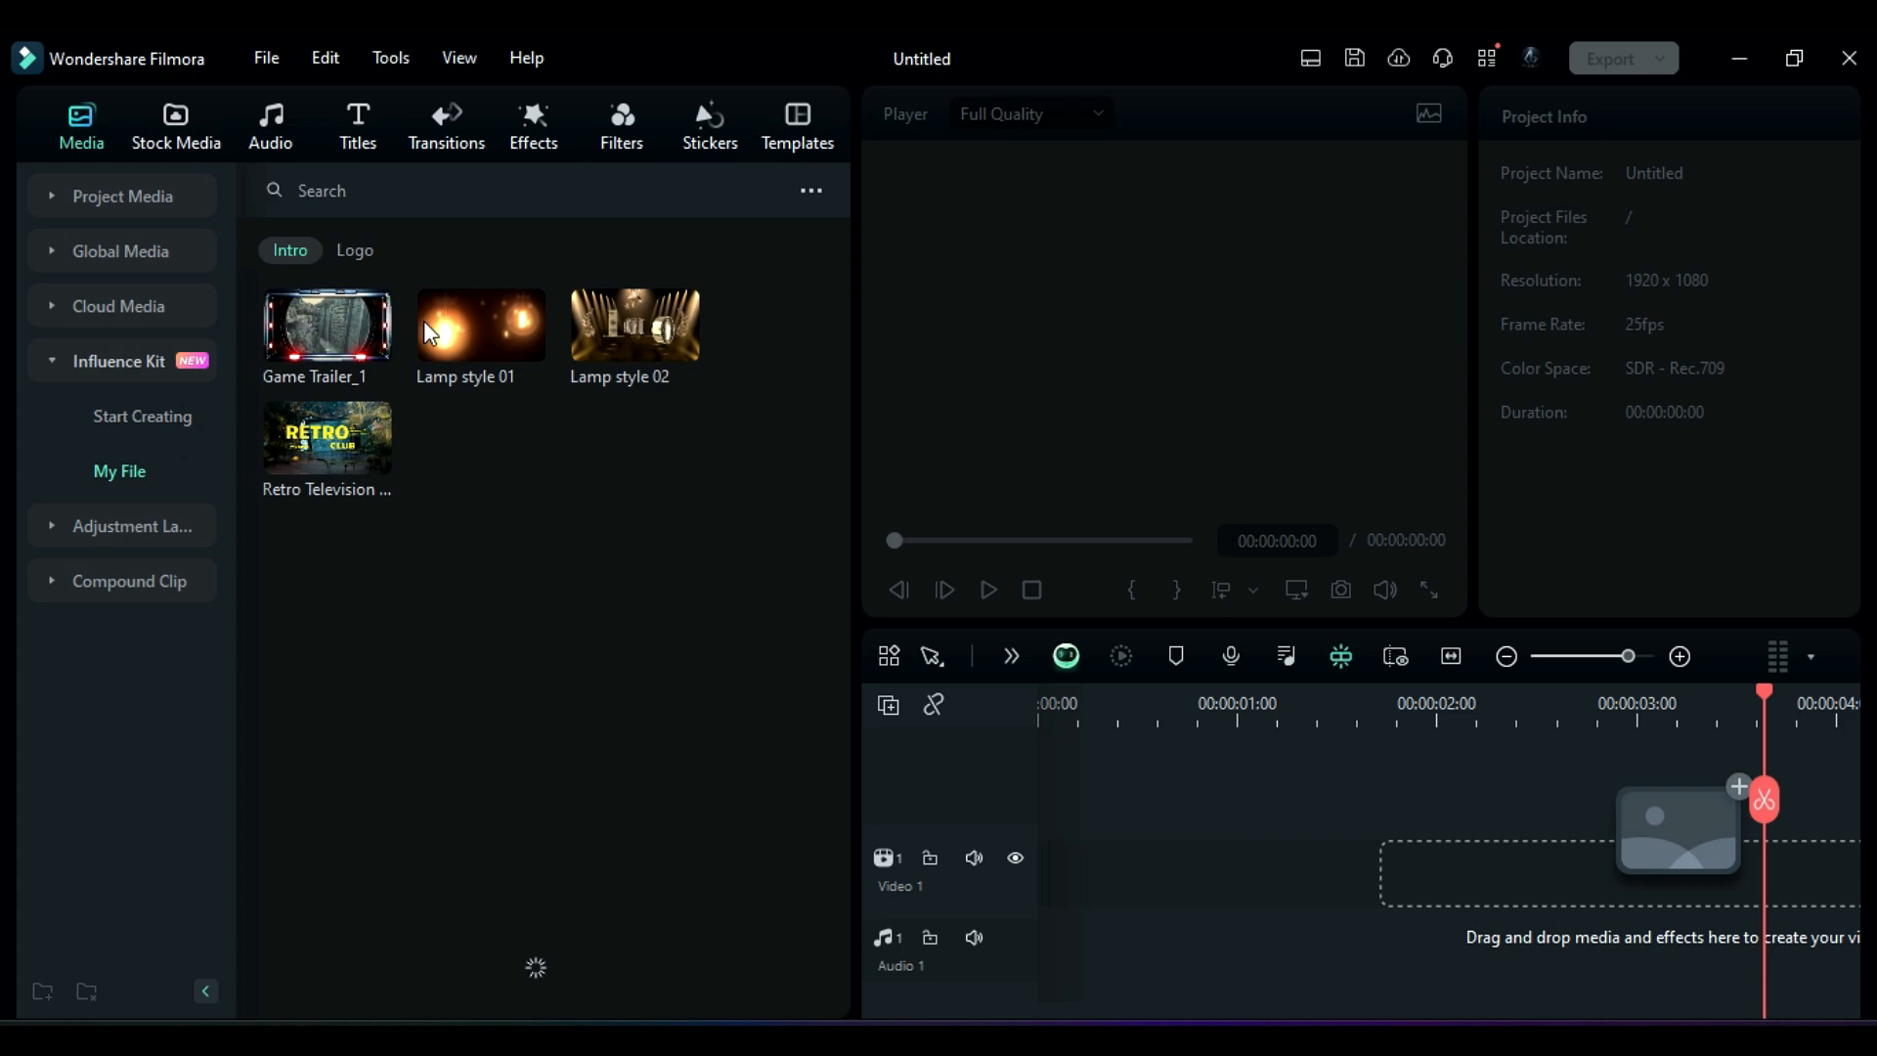
pyautogui.click(354, 262)
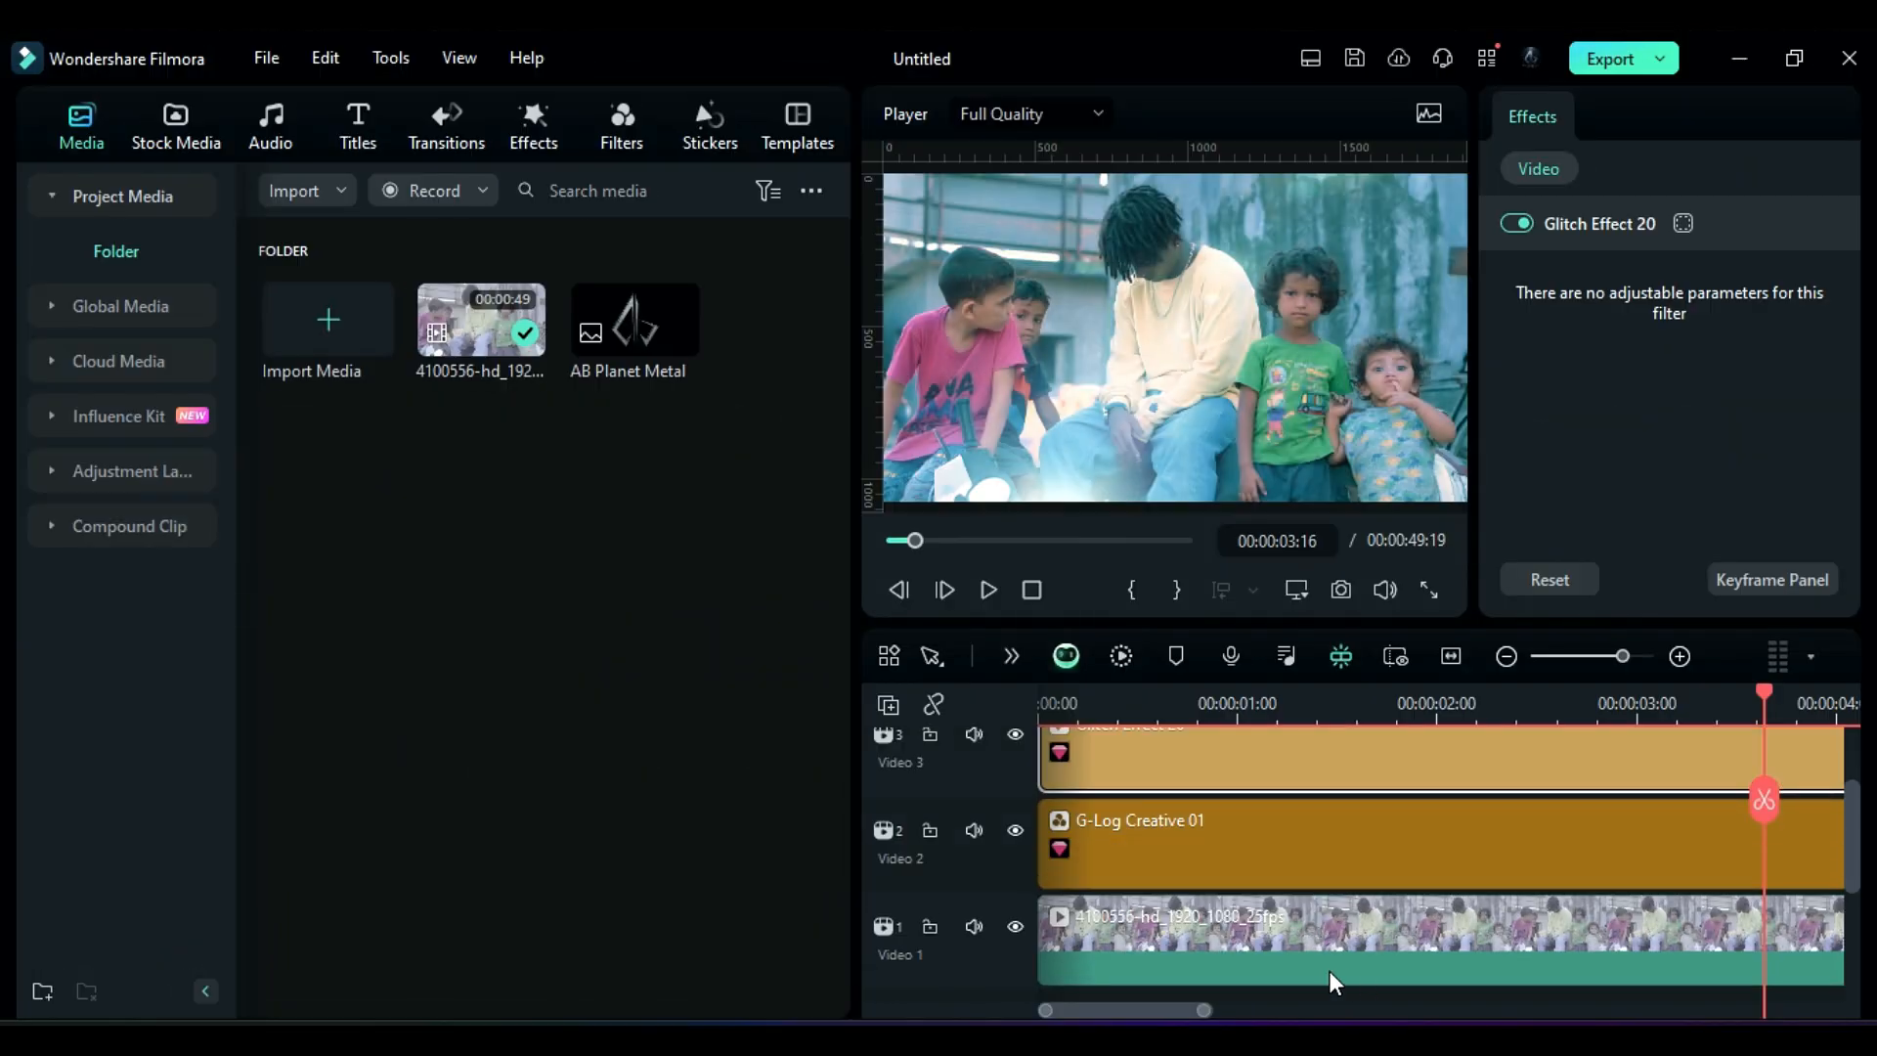
# Step: Rename the Video 1 track to "Main Clip" and the Video 2 track to "Filters"
pyautogui.doubleClick(896, 954)
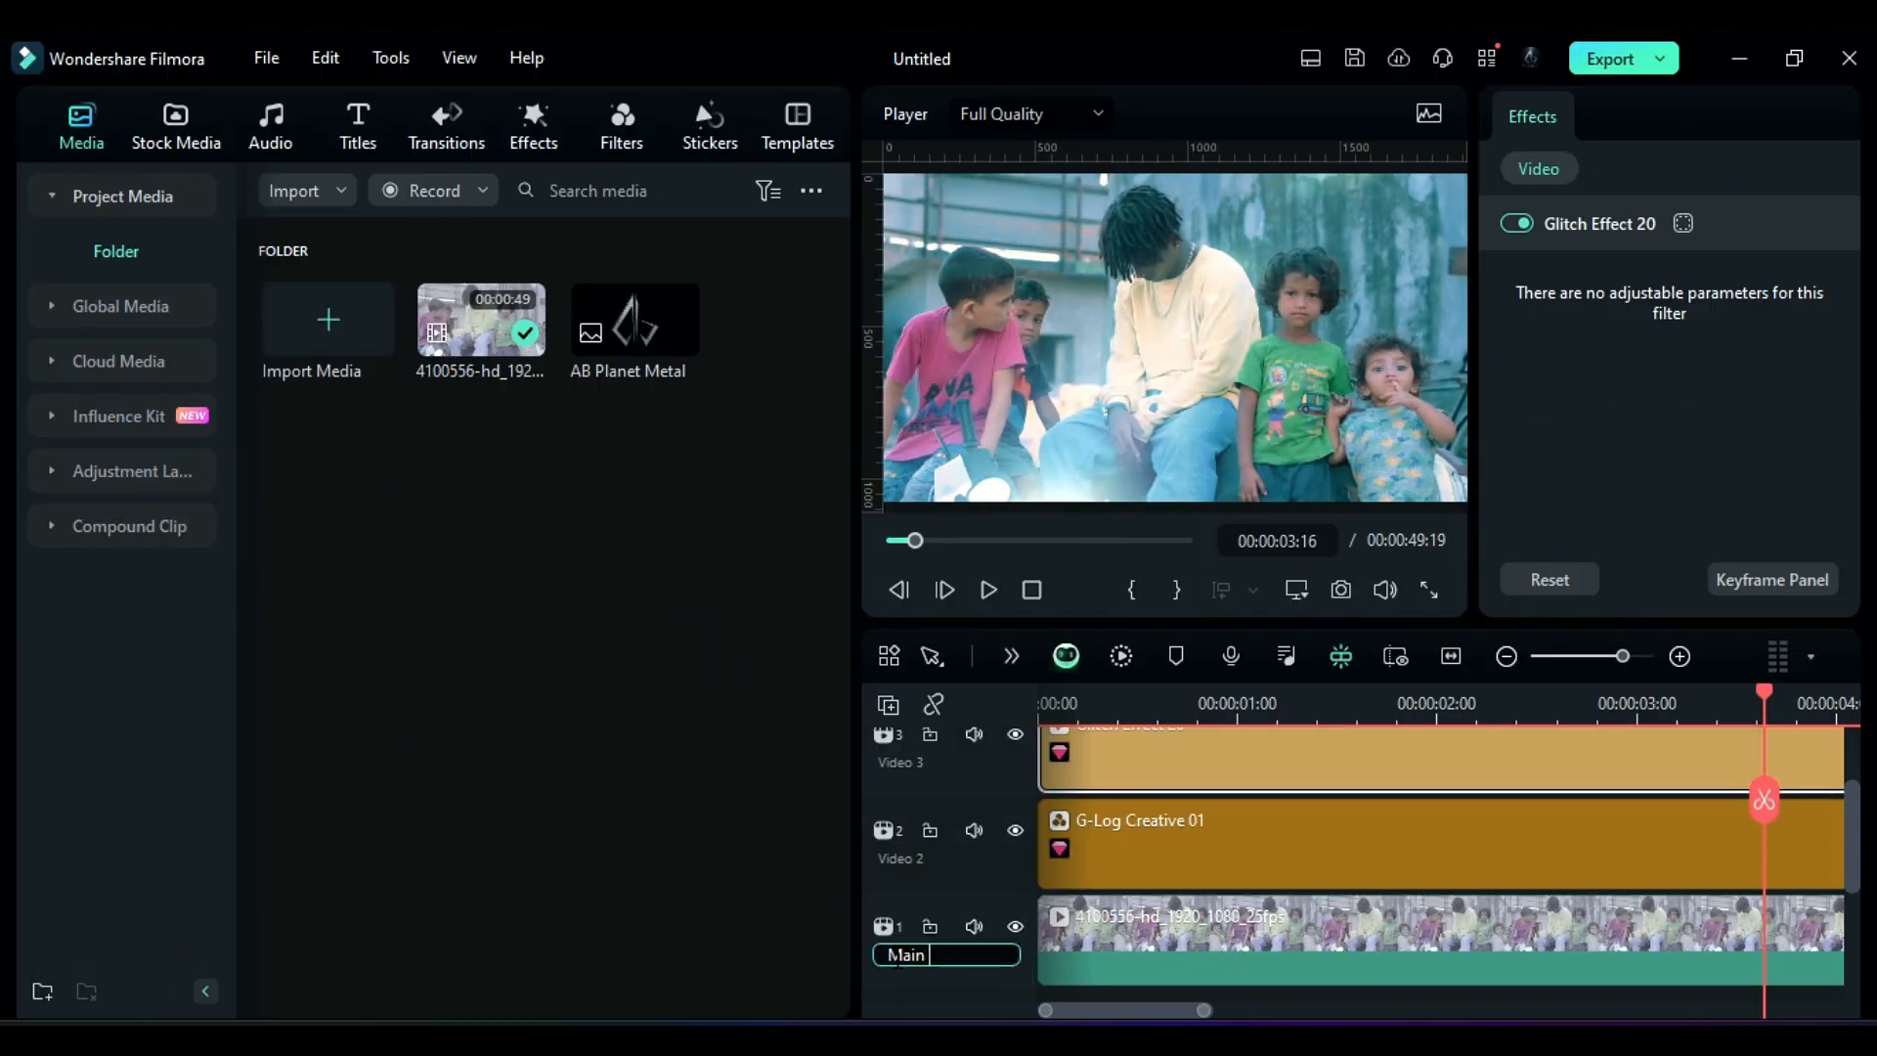
pyautogui.write('Main Clip')
pyautogui.press('Return')
pyautogui.doubleClick(930, 858)
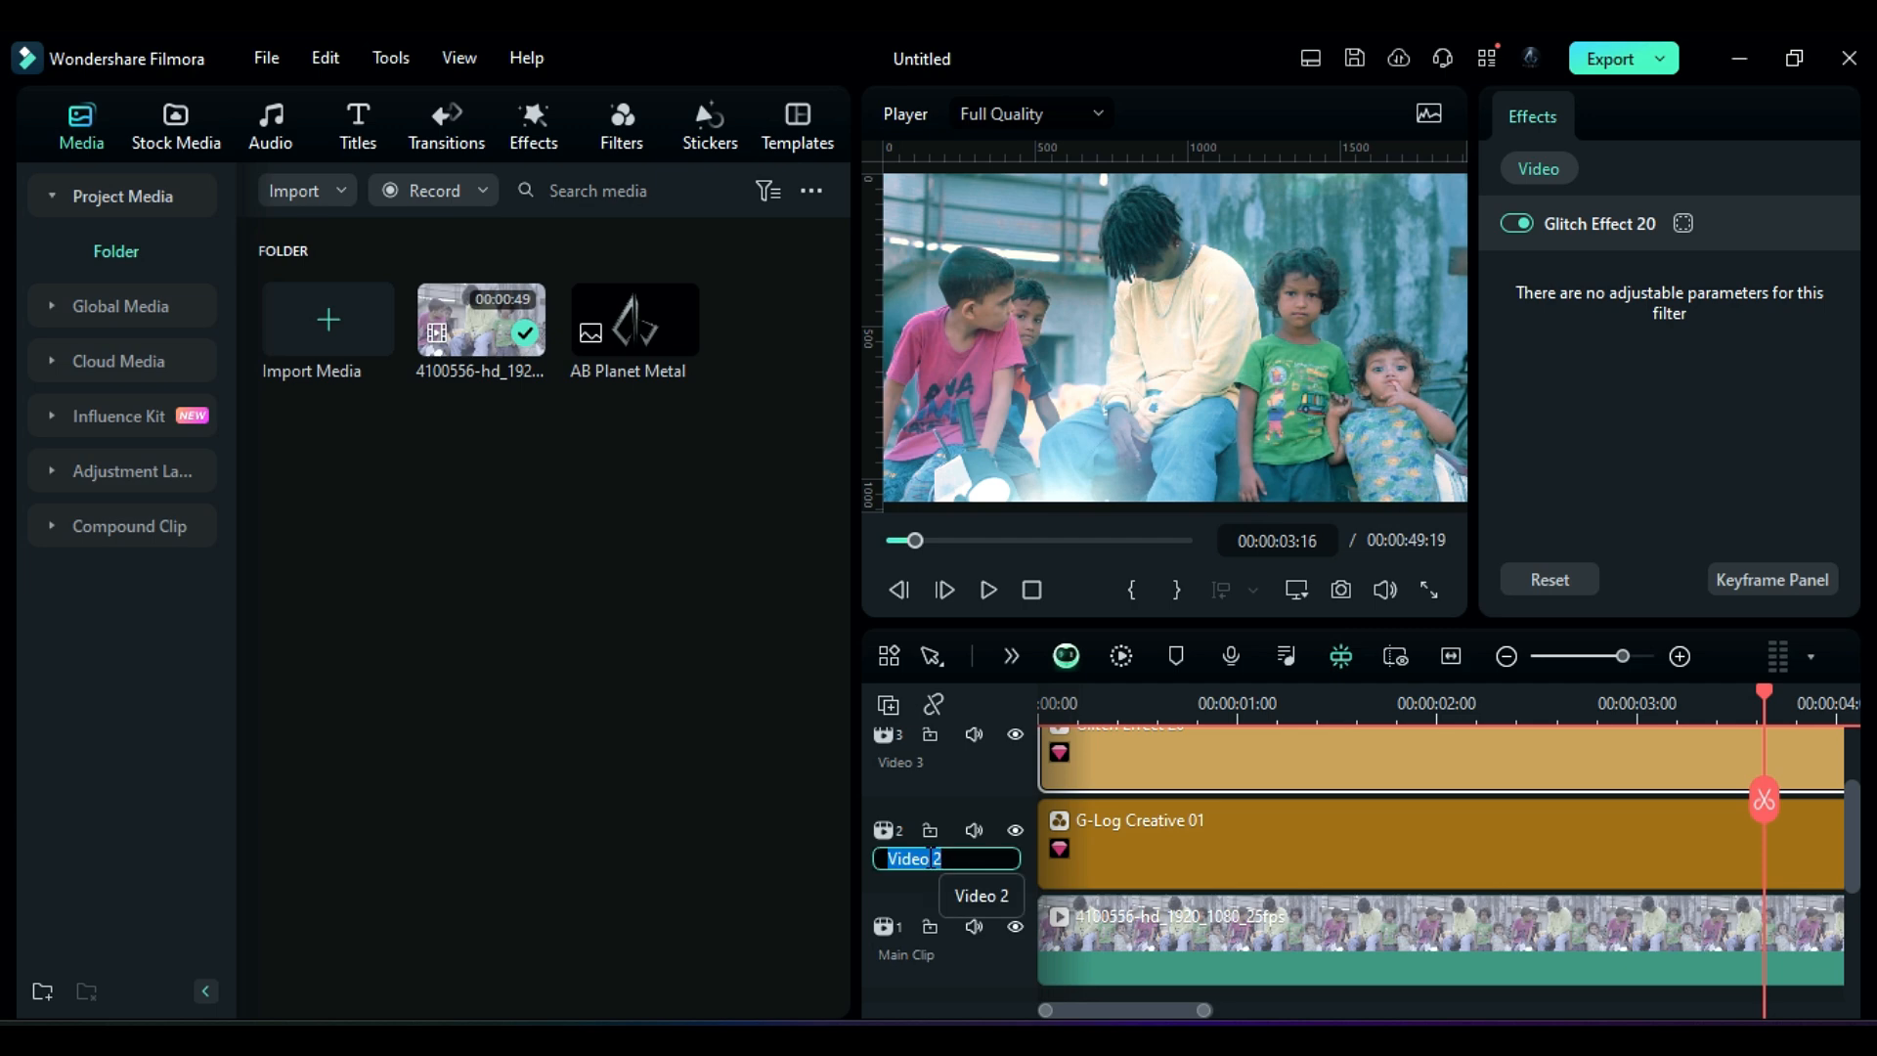
pyautogui.write('Filters')
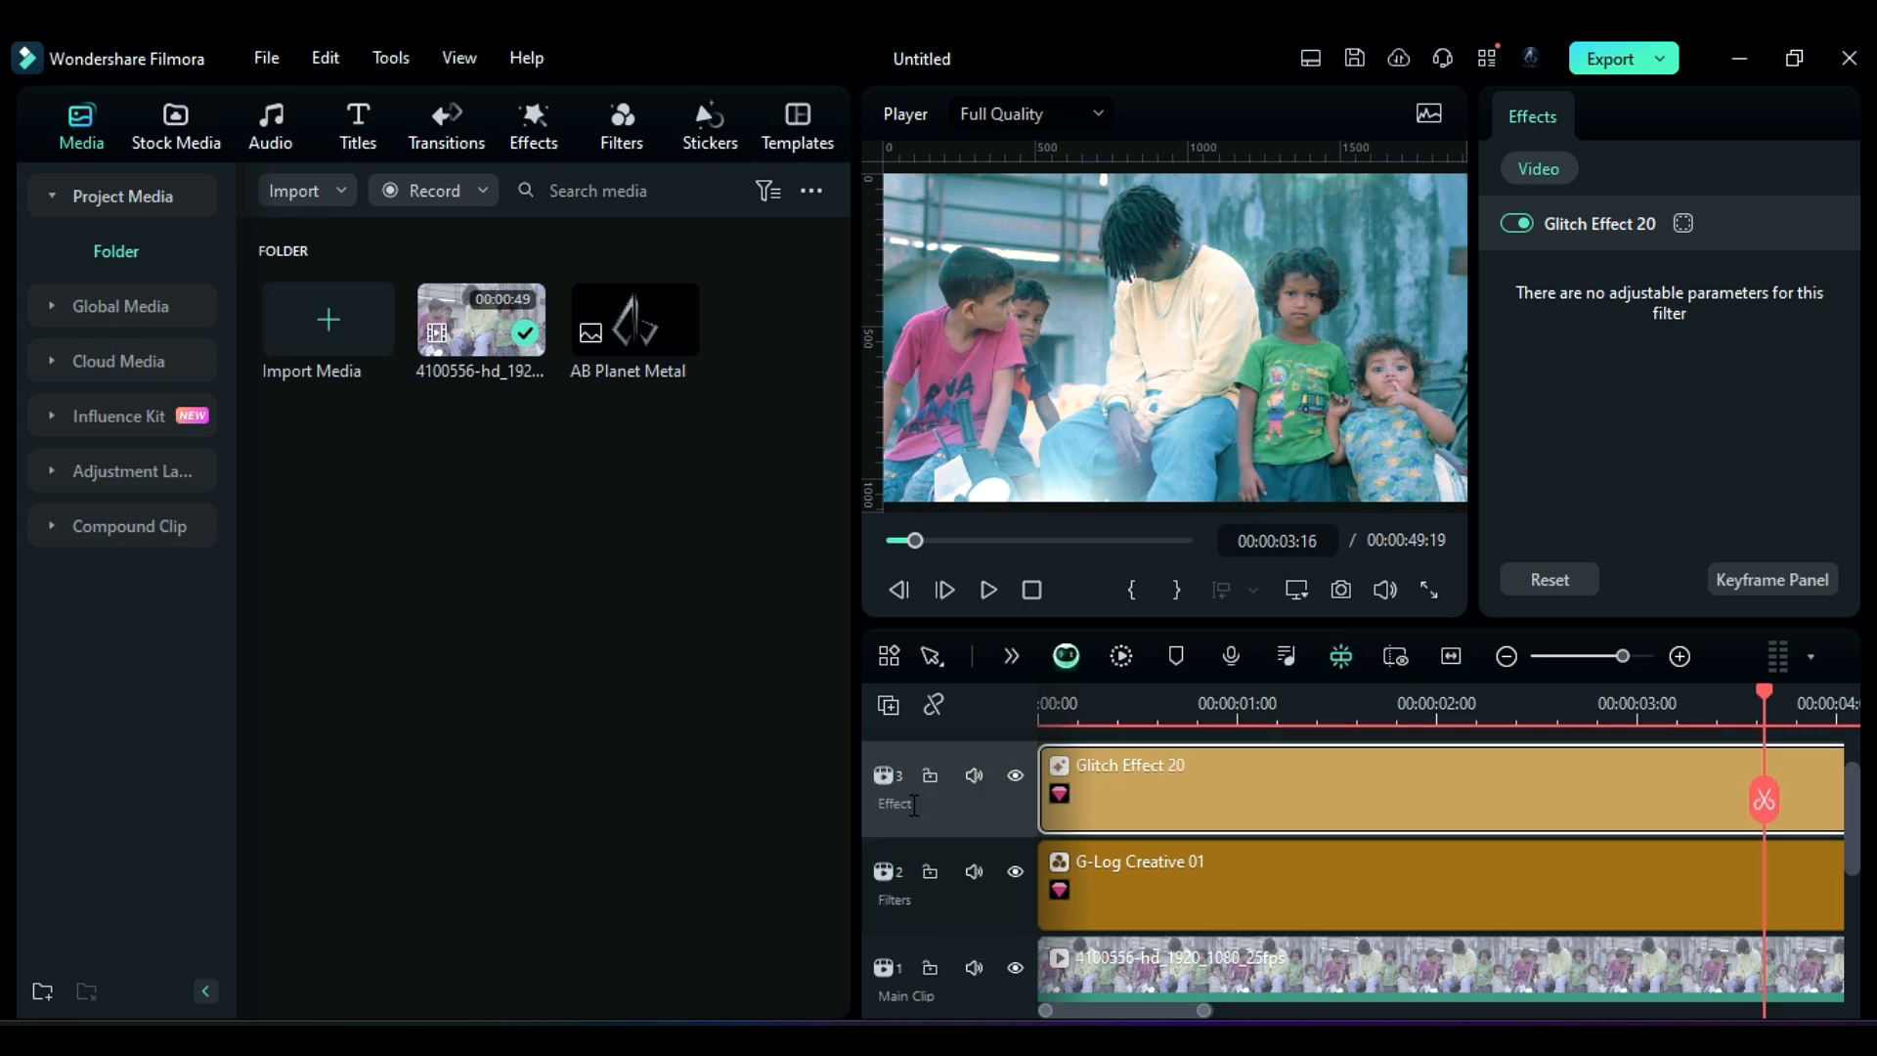
# Step: Split the Effect and Filters clips with the blade tool at about 1 and 2 seconds
pyautogui.scroll(-1, 1004, 843)
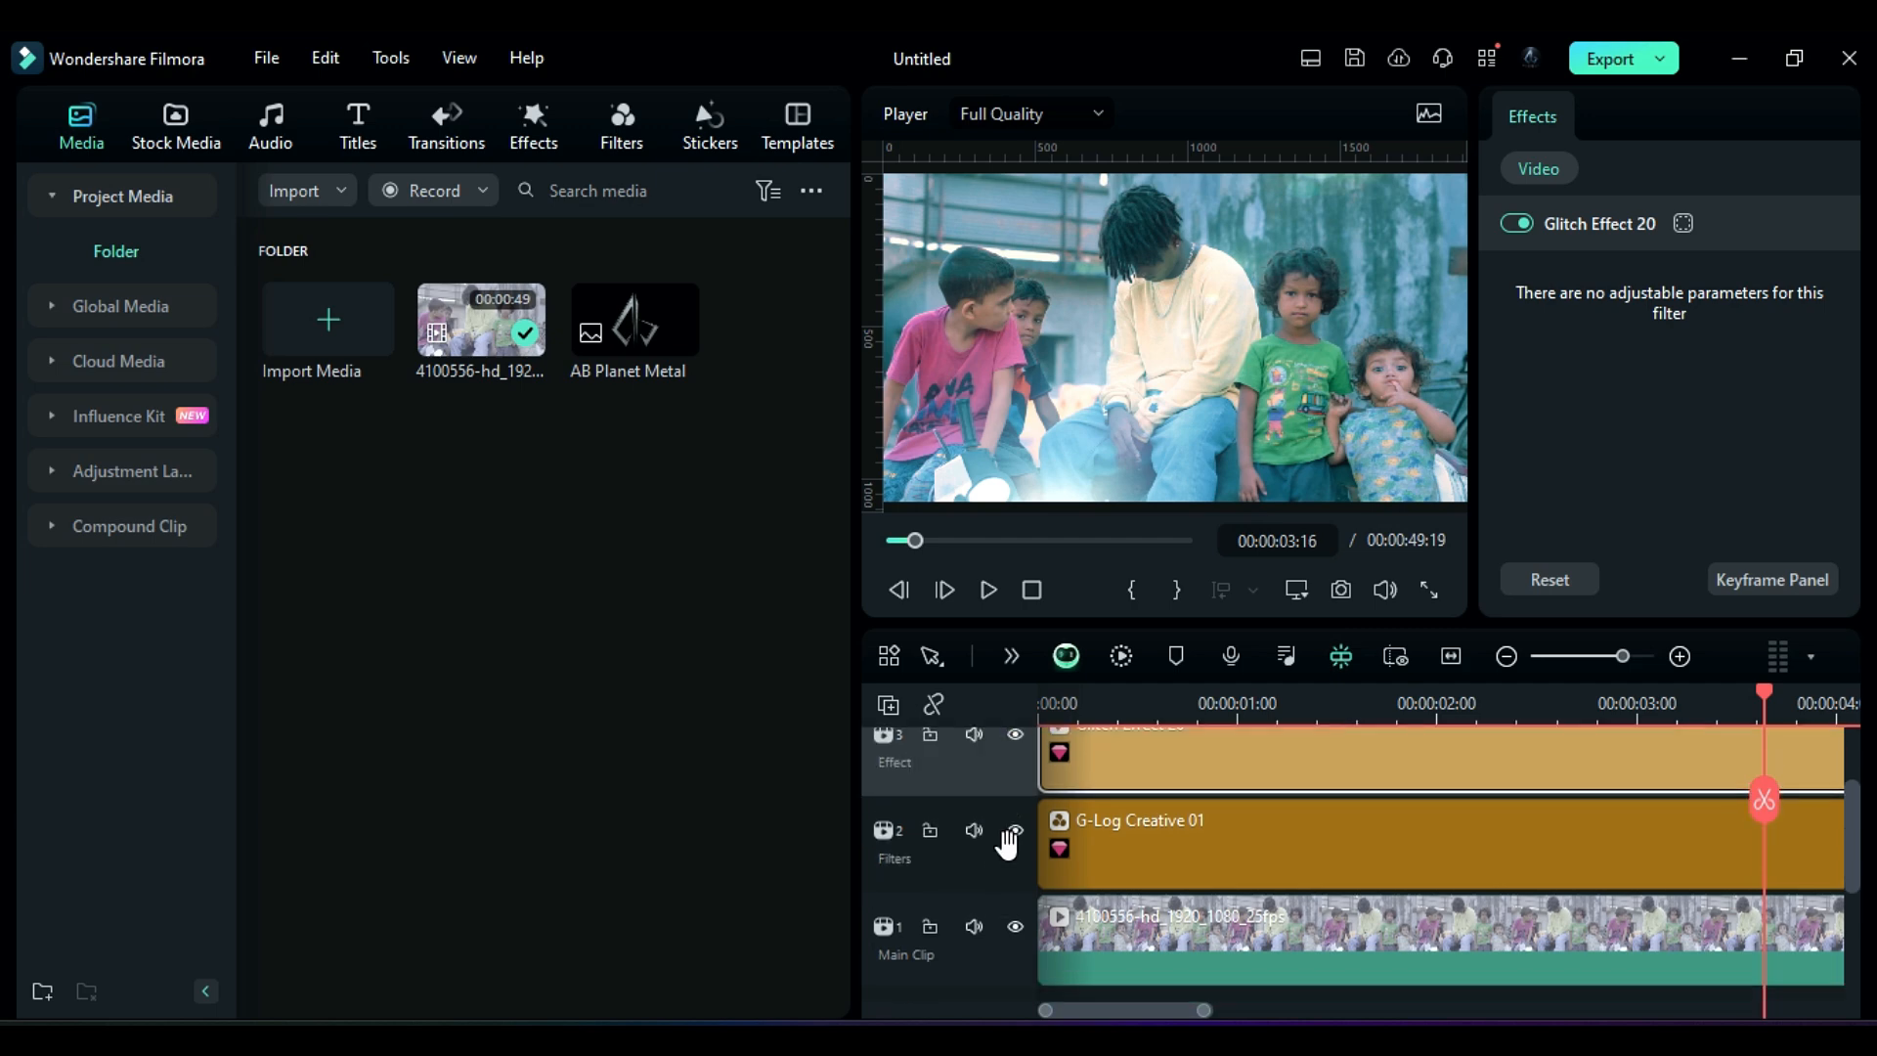
pyautogui.click(931, 656)
pyautogui.click(1036, 748)
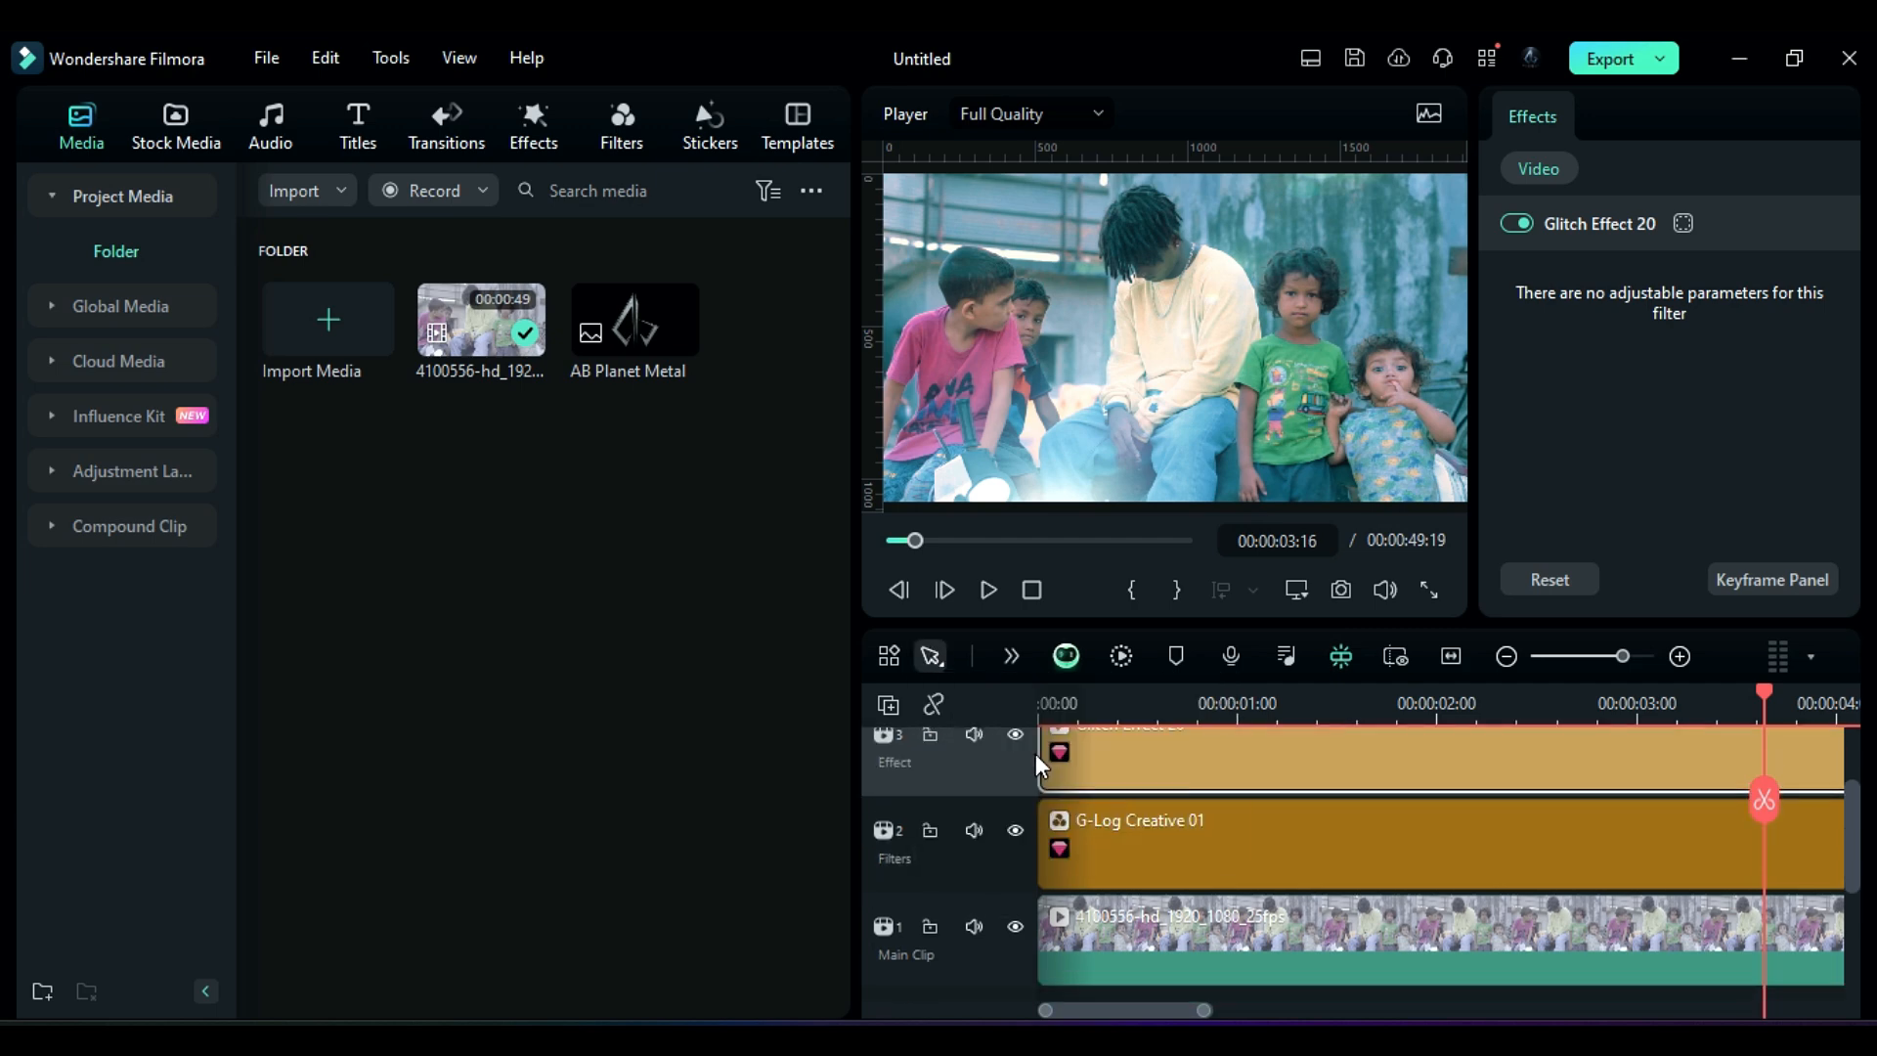
pyautogui.click(1248, 767)
pyautogui.click(1486, 840)
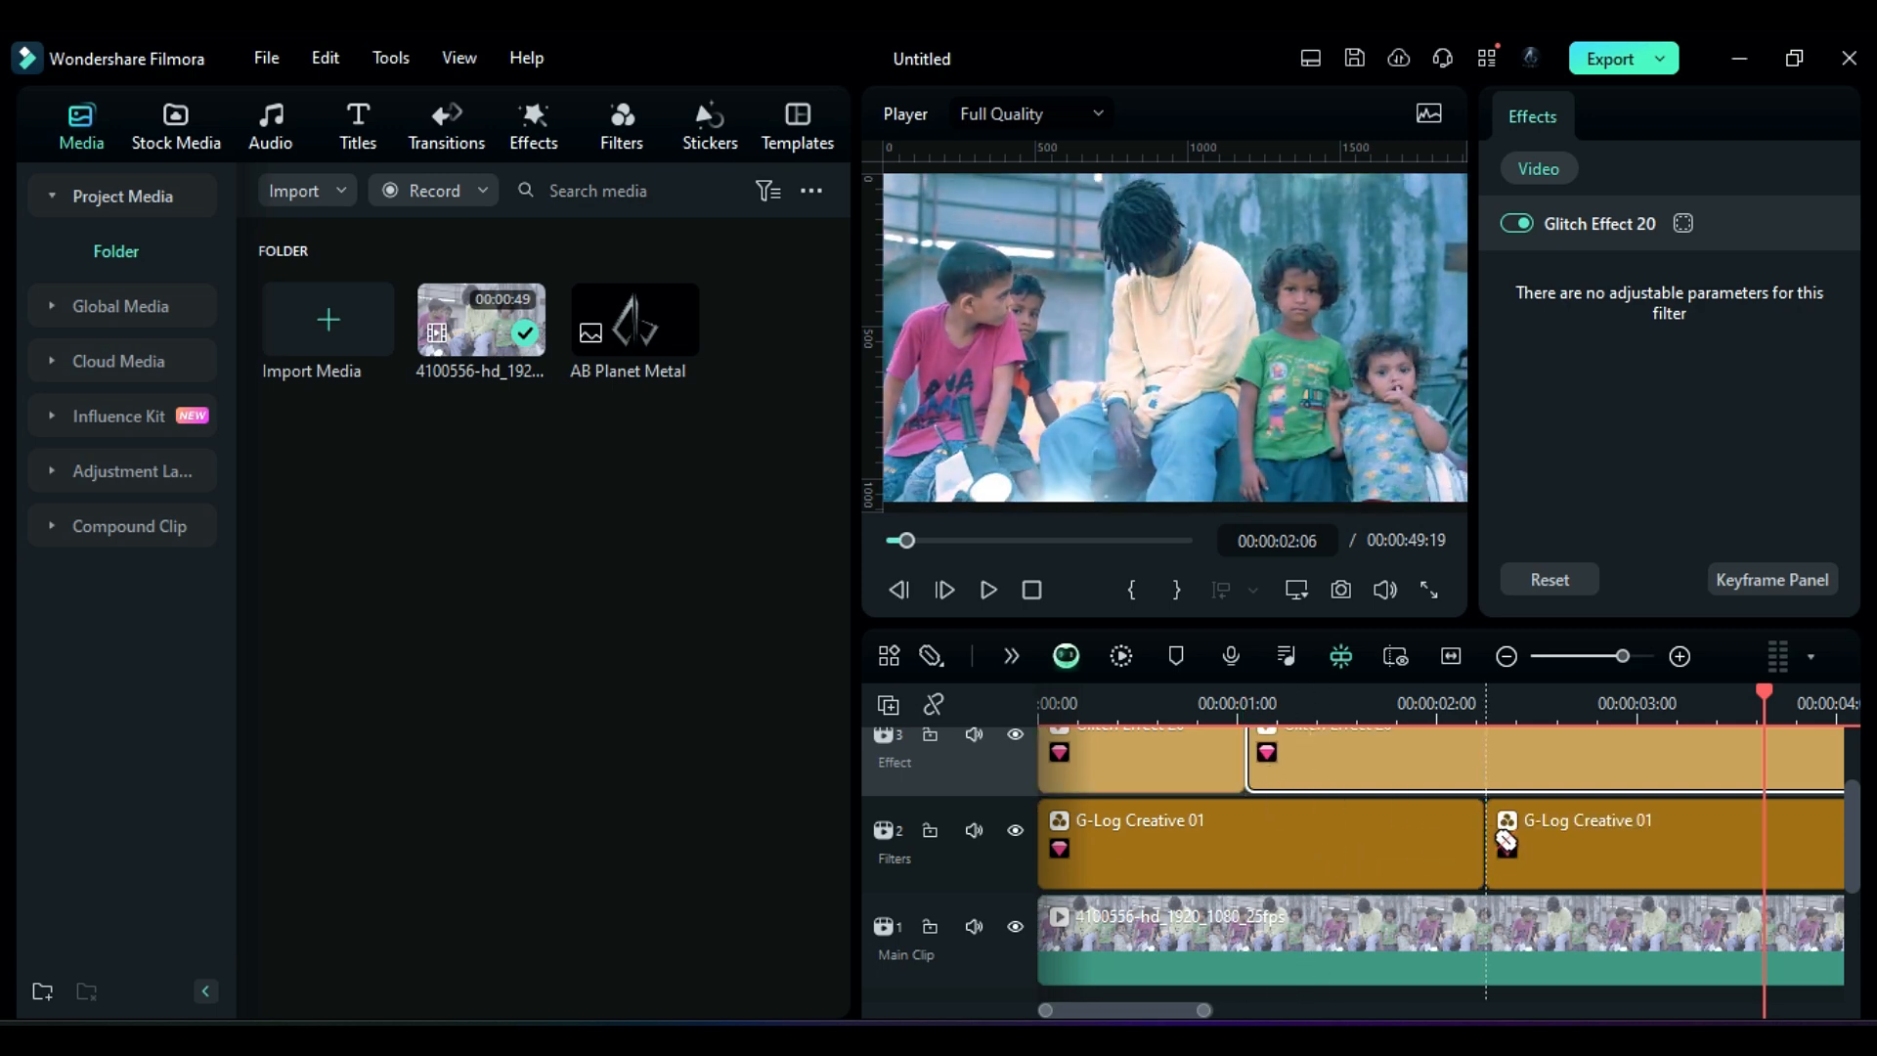
pyautogui.click(1543, 954)
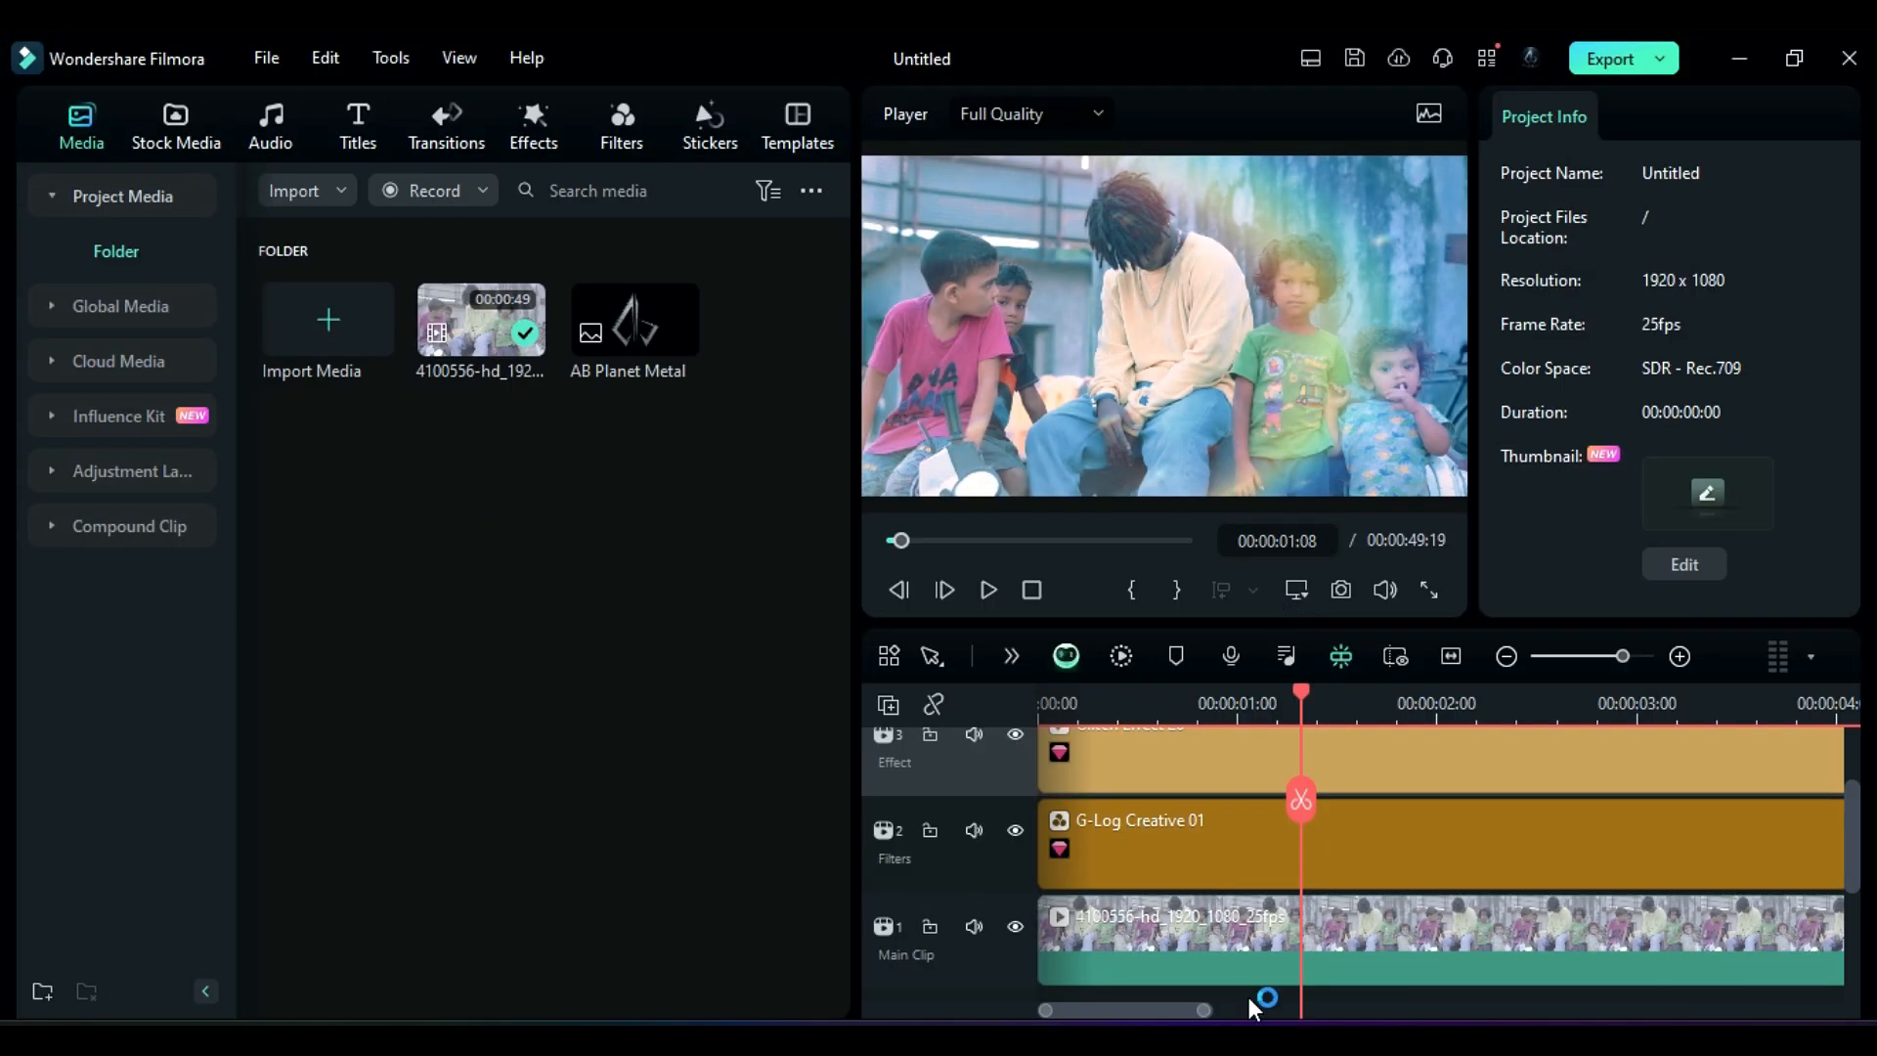
# Step: Select the stacked Effect, Filters and main clips and combine them into a compound clip with the default name
pyautogui.scroll(-3, 1250, 996)
pyautogui.moveTo(1247, 880); pyautogui.dragTo(1233, 792)
pyautogui.rightClick(1233, 791)
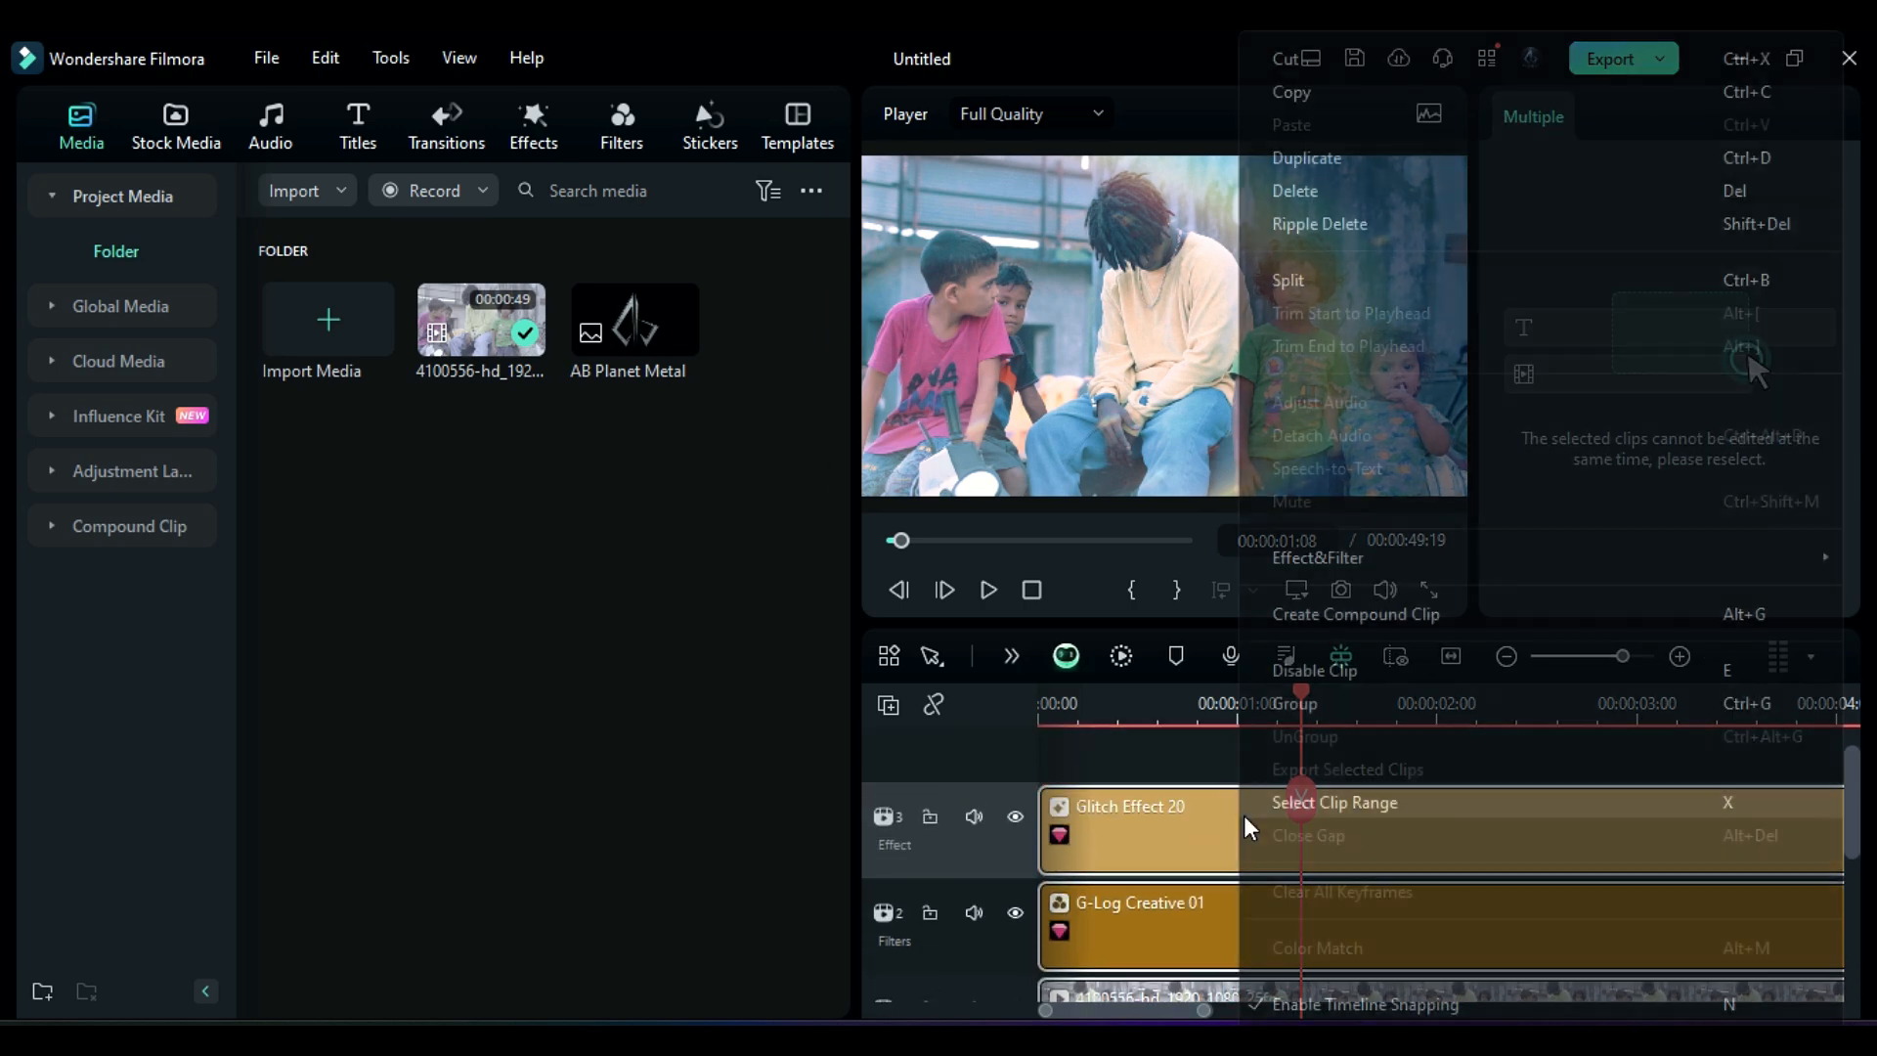
pyautogui.click(1345, 614)
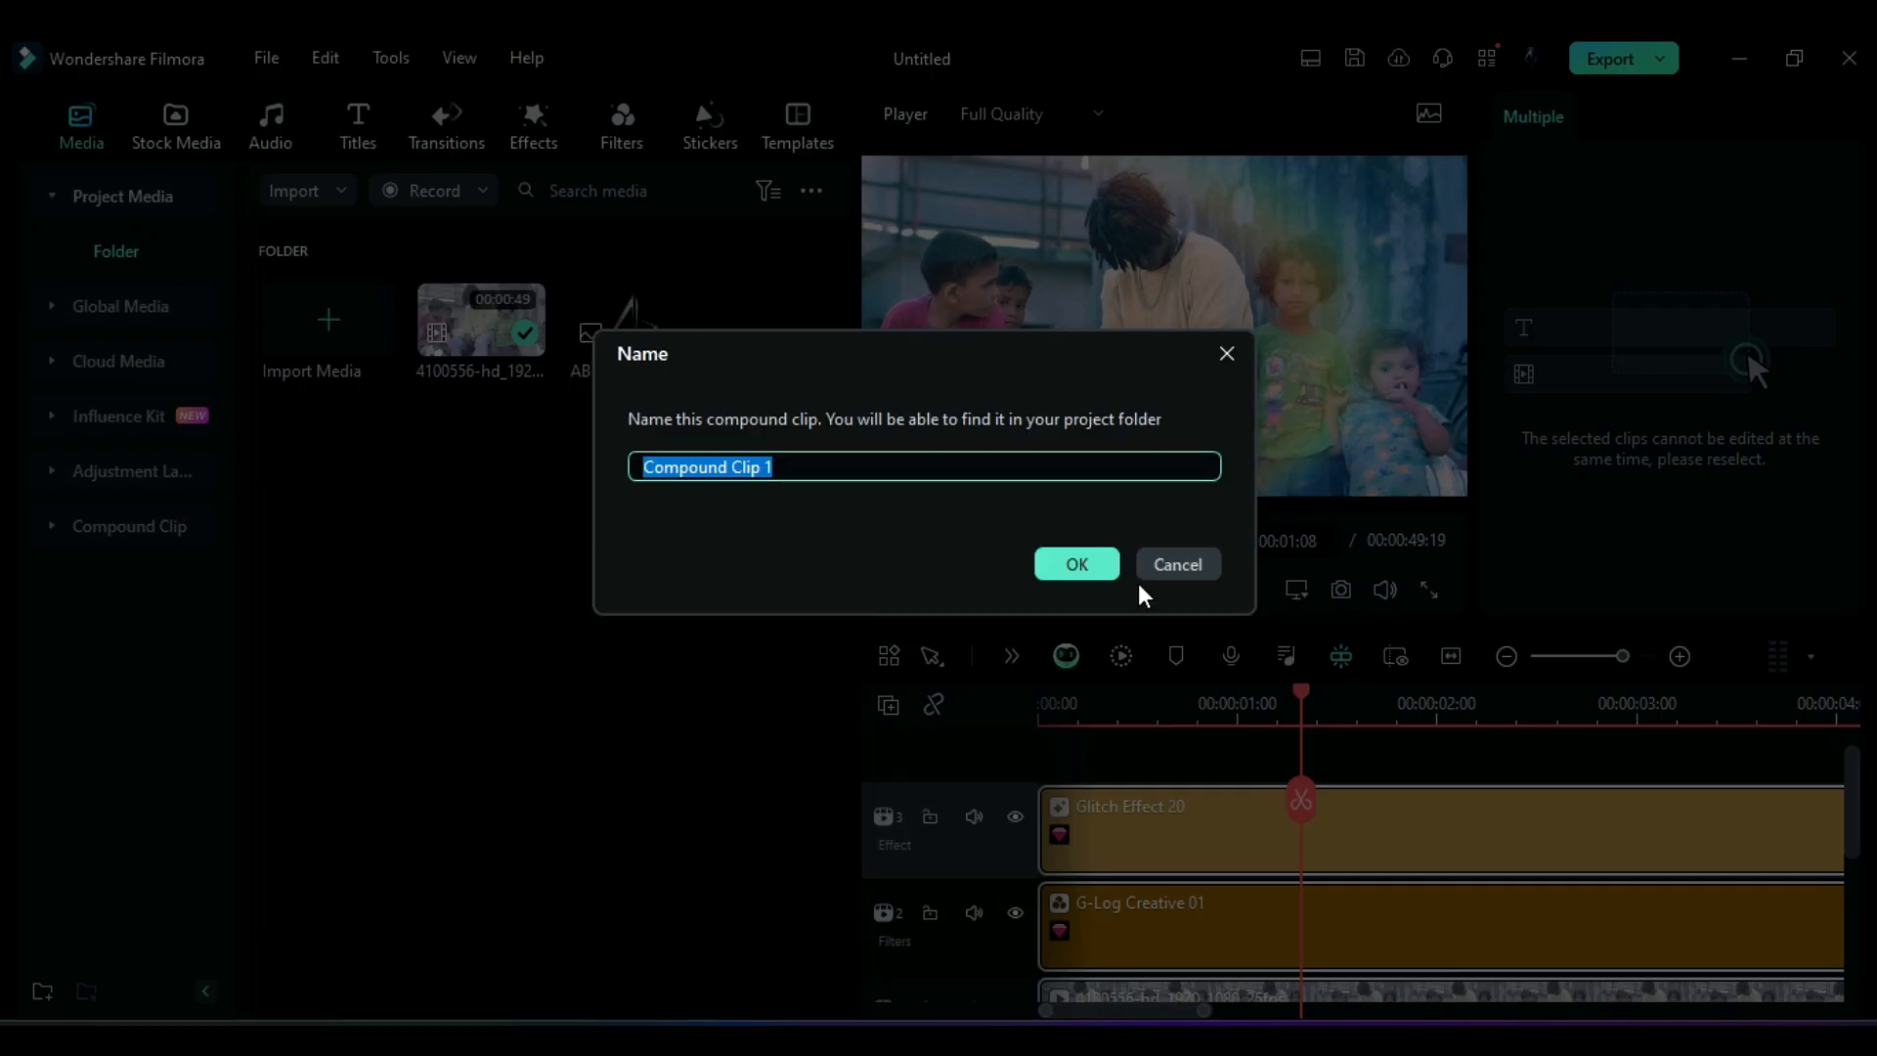
pyautogui.click(1076, 565)
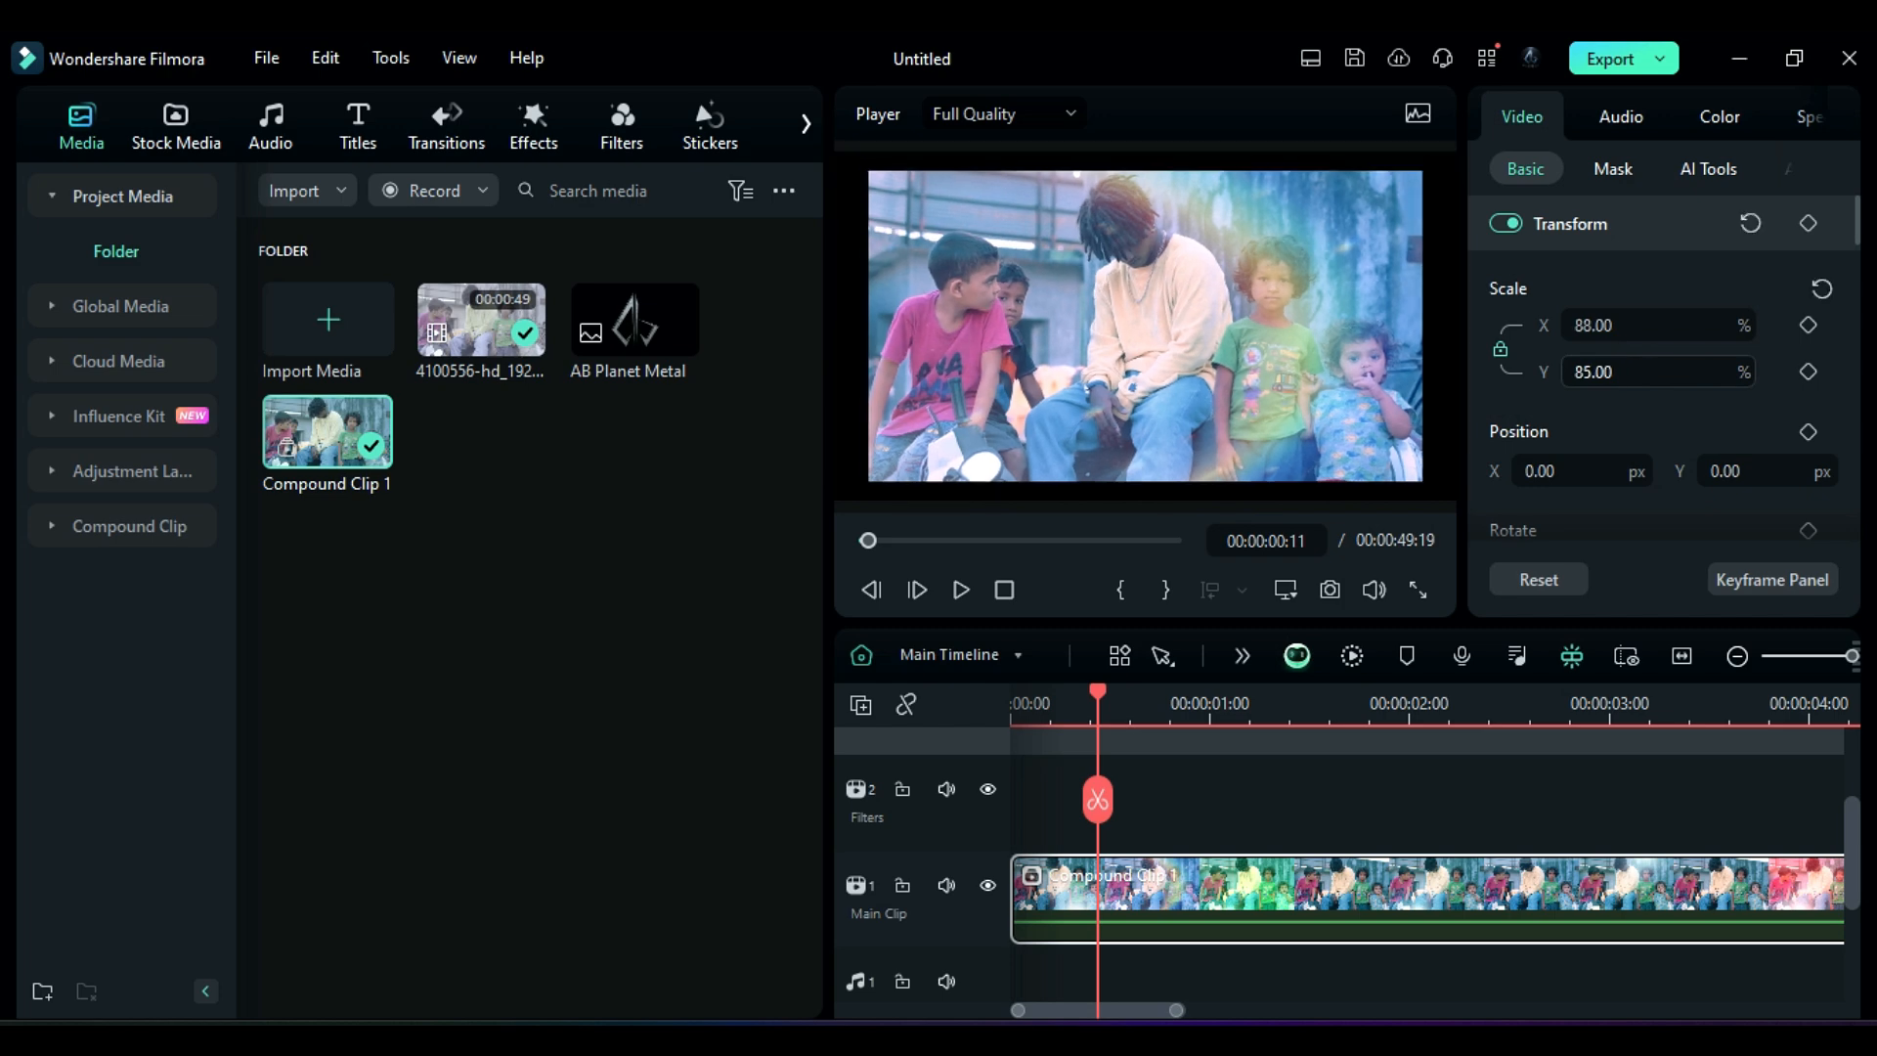
# Step: Adjust the compound clip's horizontal scale and X position in its Transform settings
pyautogui.moveTo(1646, 372); pyautogui.dragTo(1622, 373)
pyautogui.moveTo(1620, 471); pyautogui.dragTo(1676, 464)
pyautogui.scroll(-1, 1676, 502)
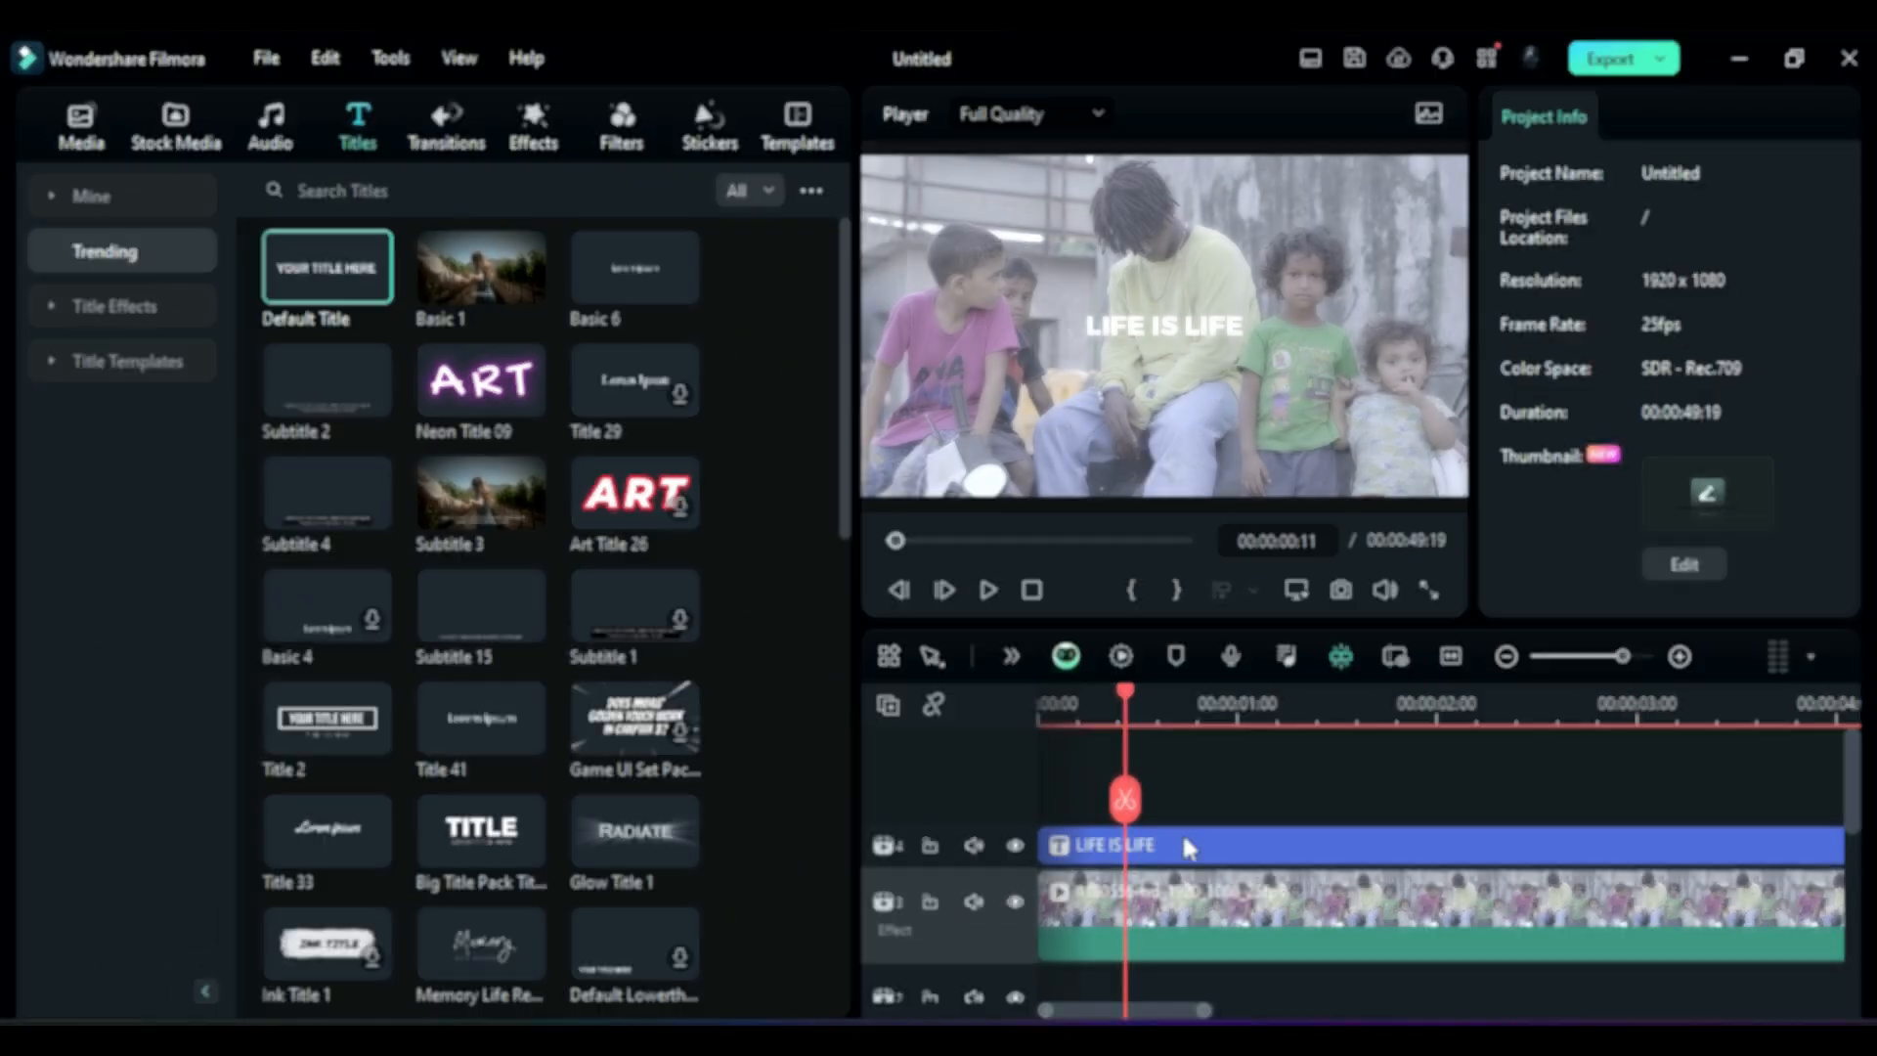
# Step: Select the LIFE IS LIFE title clip and enable its Shape option
pyautogui.click(1187, 845)
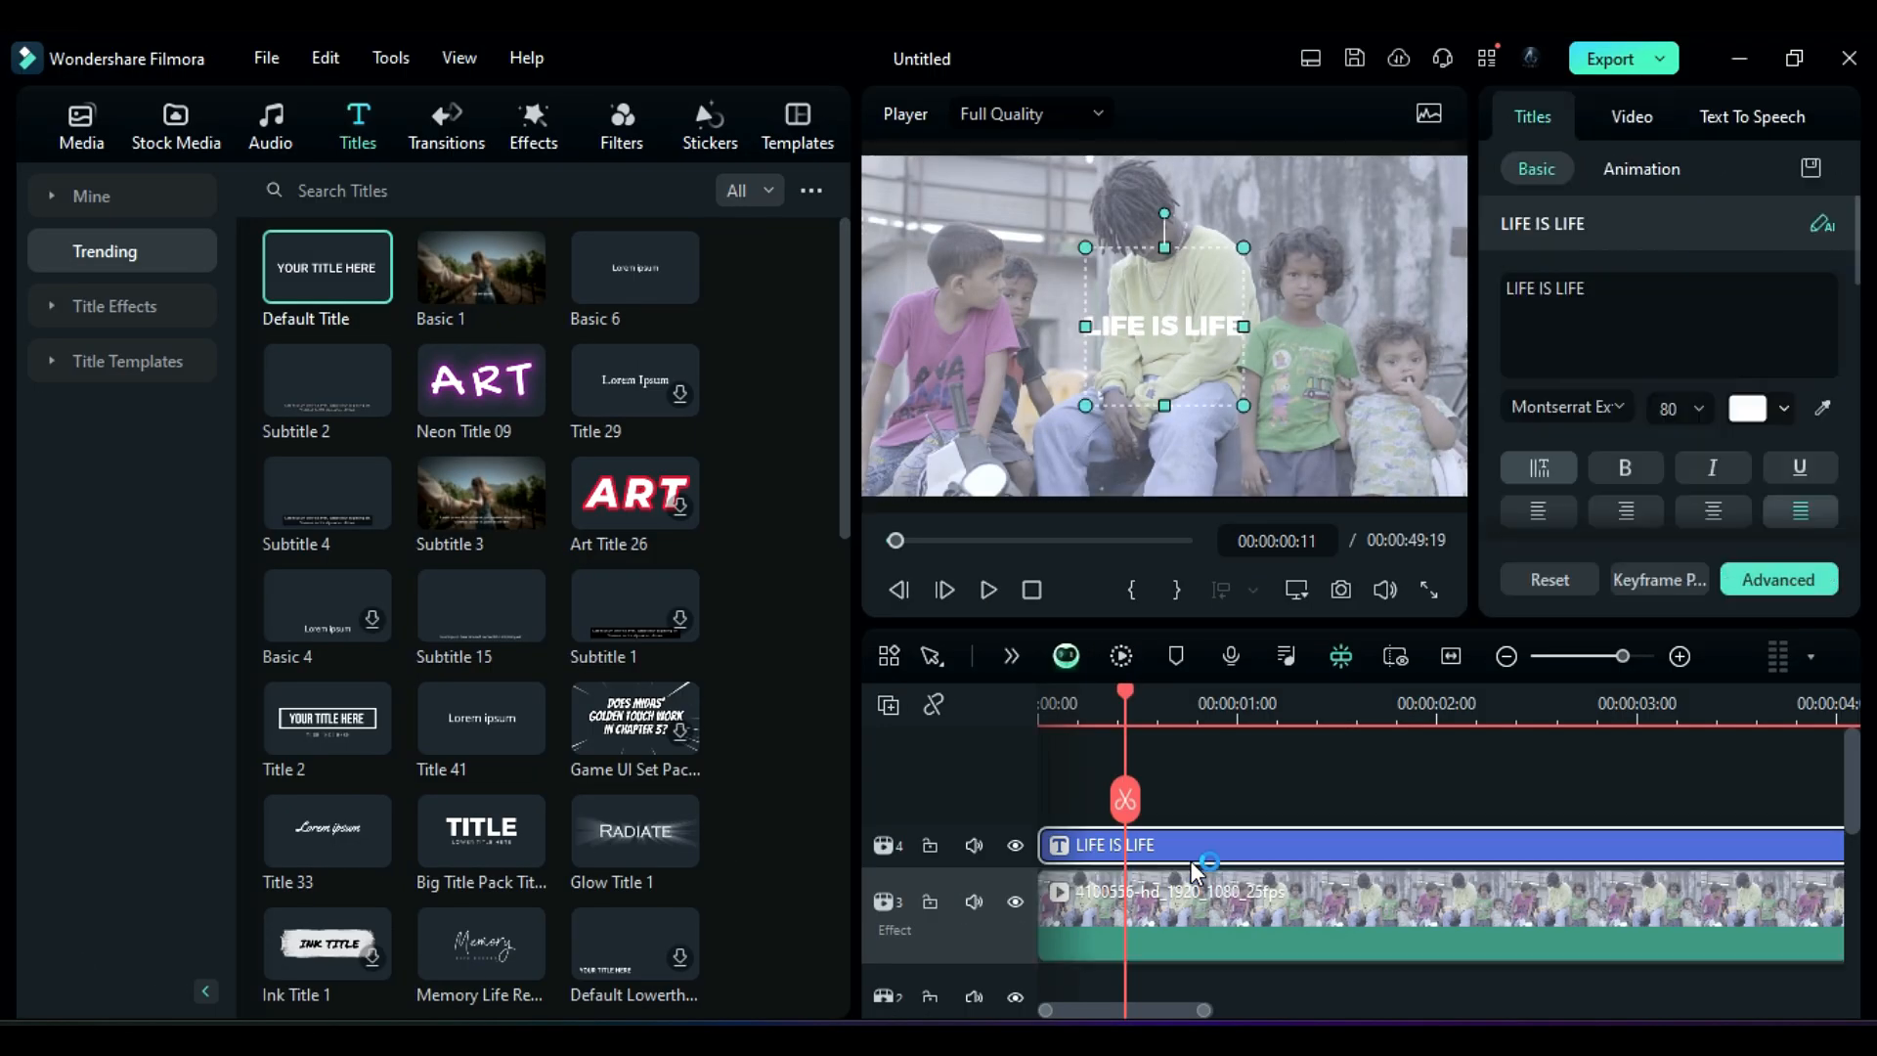
pyautogui.scroll(-10, 1860, 288)
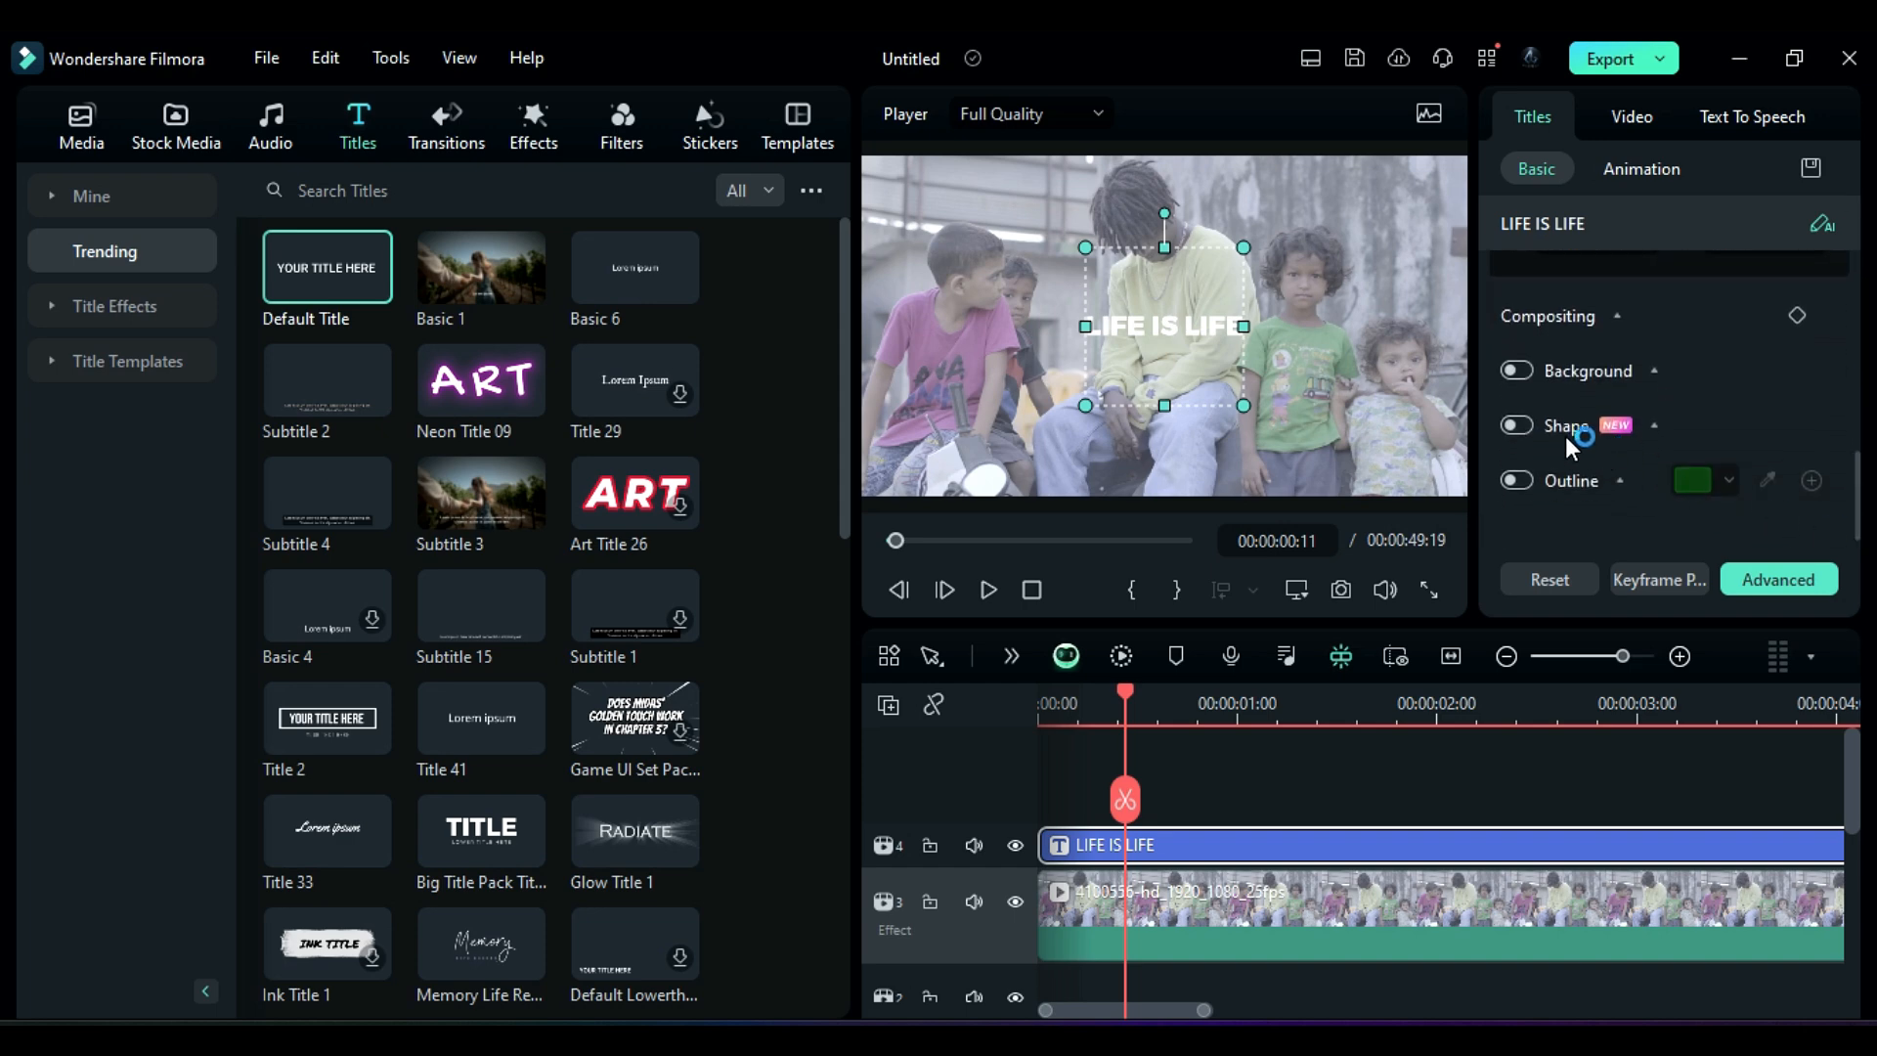
pyautogui.click(1534, 427)
pyautogui.click(1528, 424)
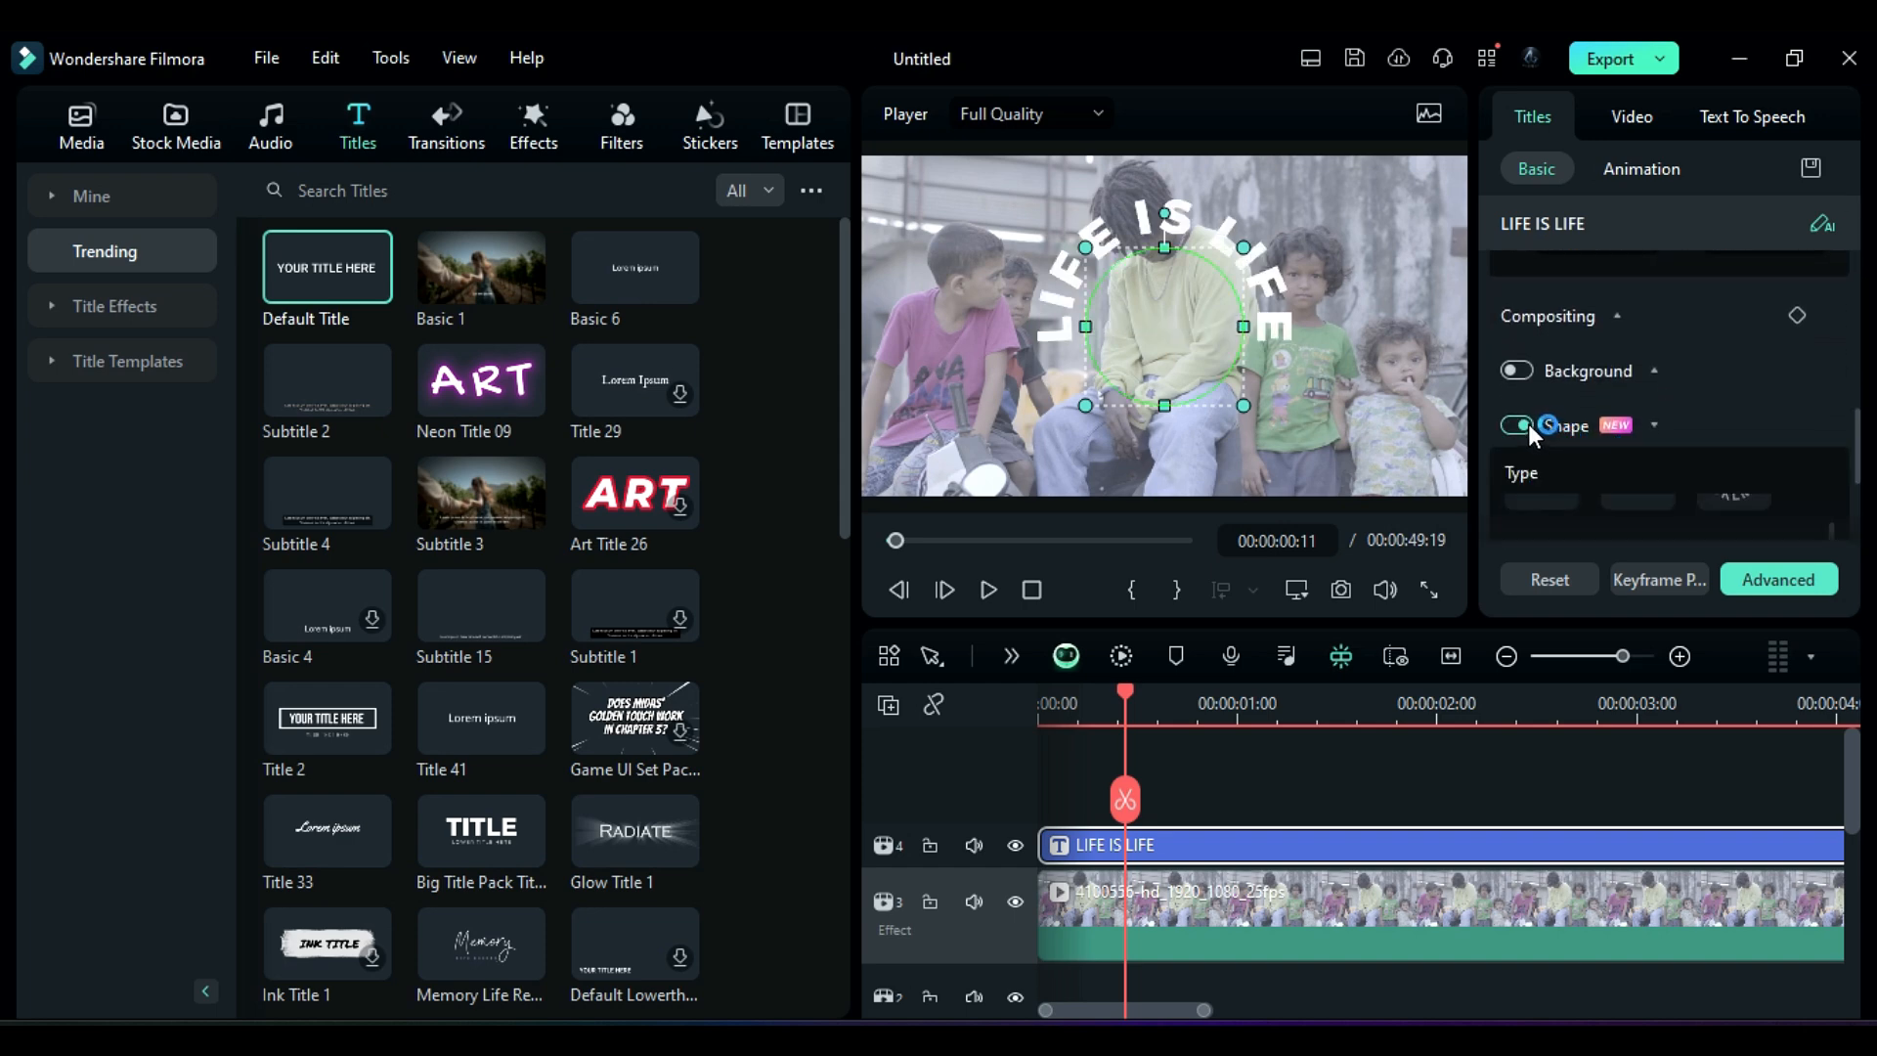
pyautogui.scroll(-1, 1581, 463)
pyautogui.scroll(1, 1588, 471)
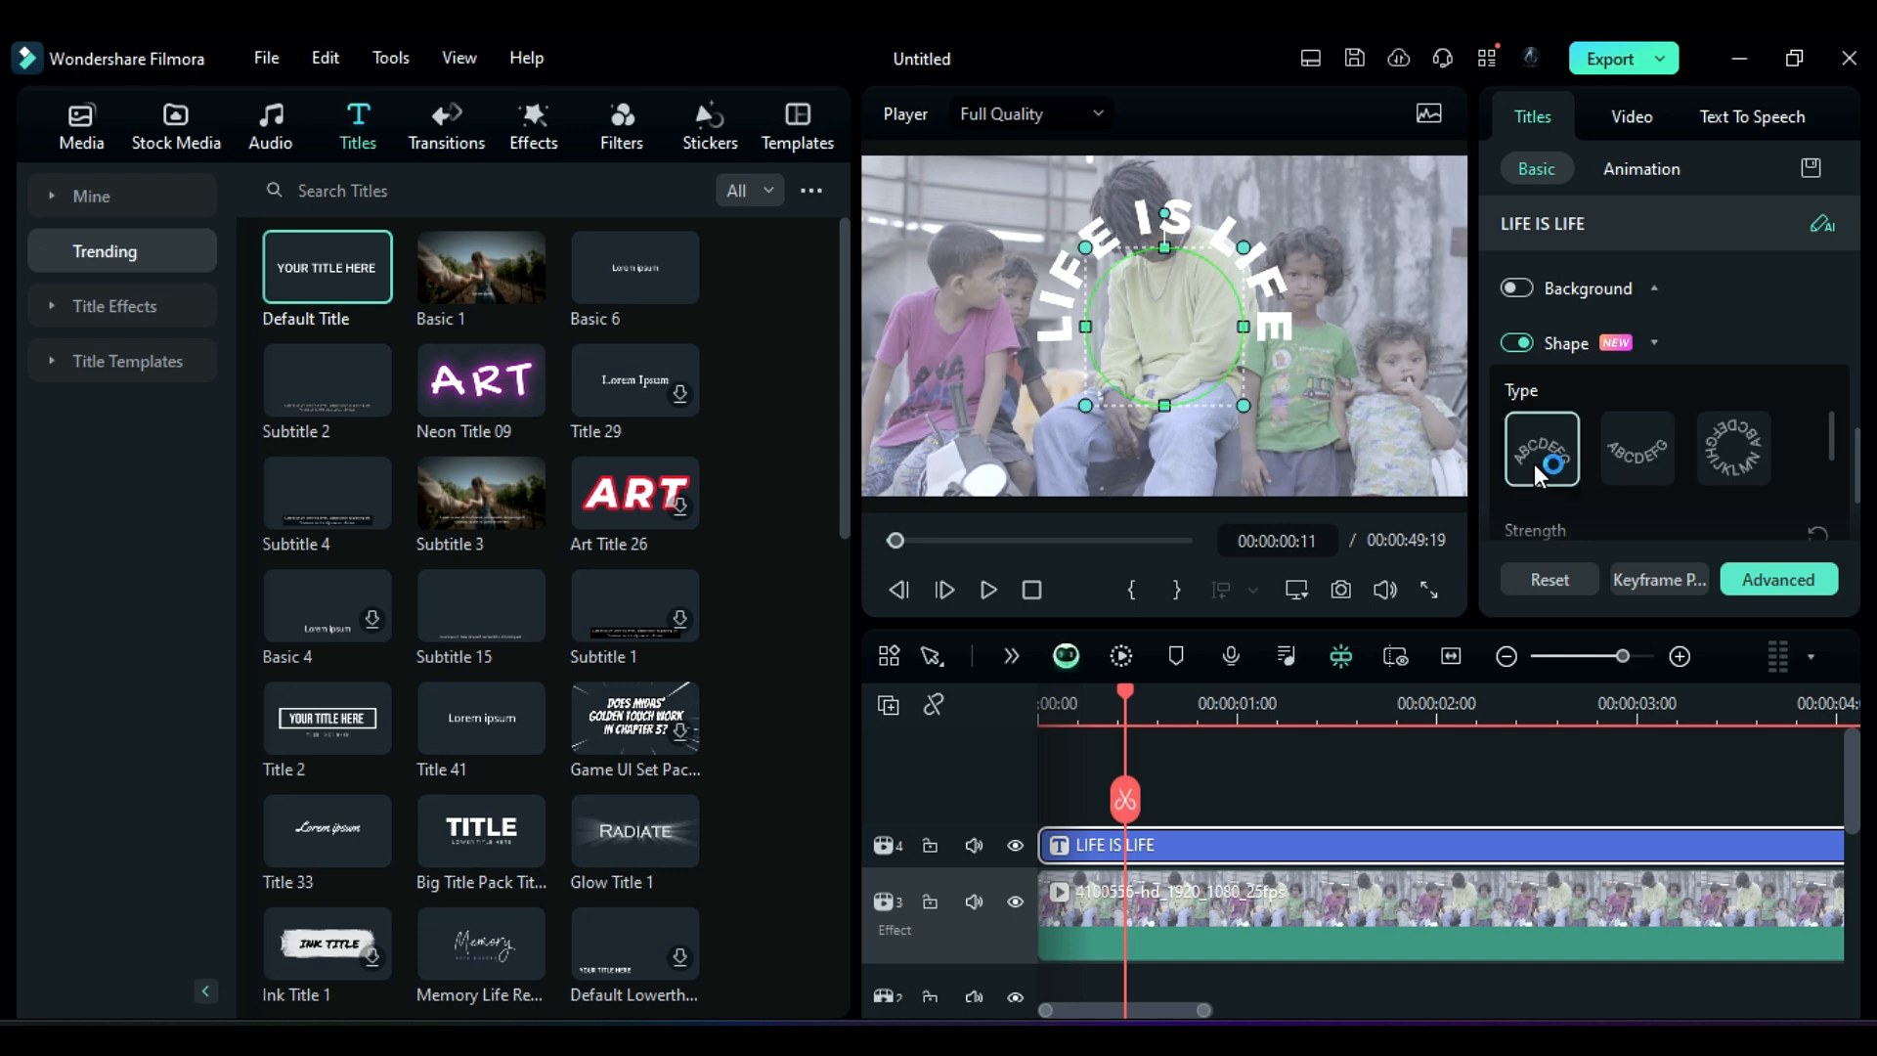
# Step: Preview the shape types, apply the arc-shaped type to the title text and increase its shape strength
pyautogui.click(1639, 461)
pyautogui.click(1714, 462)
pyautogui.scroll(-2, 1714, 462)
pyautogui.click(1560, 469)
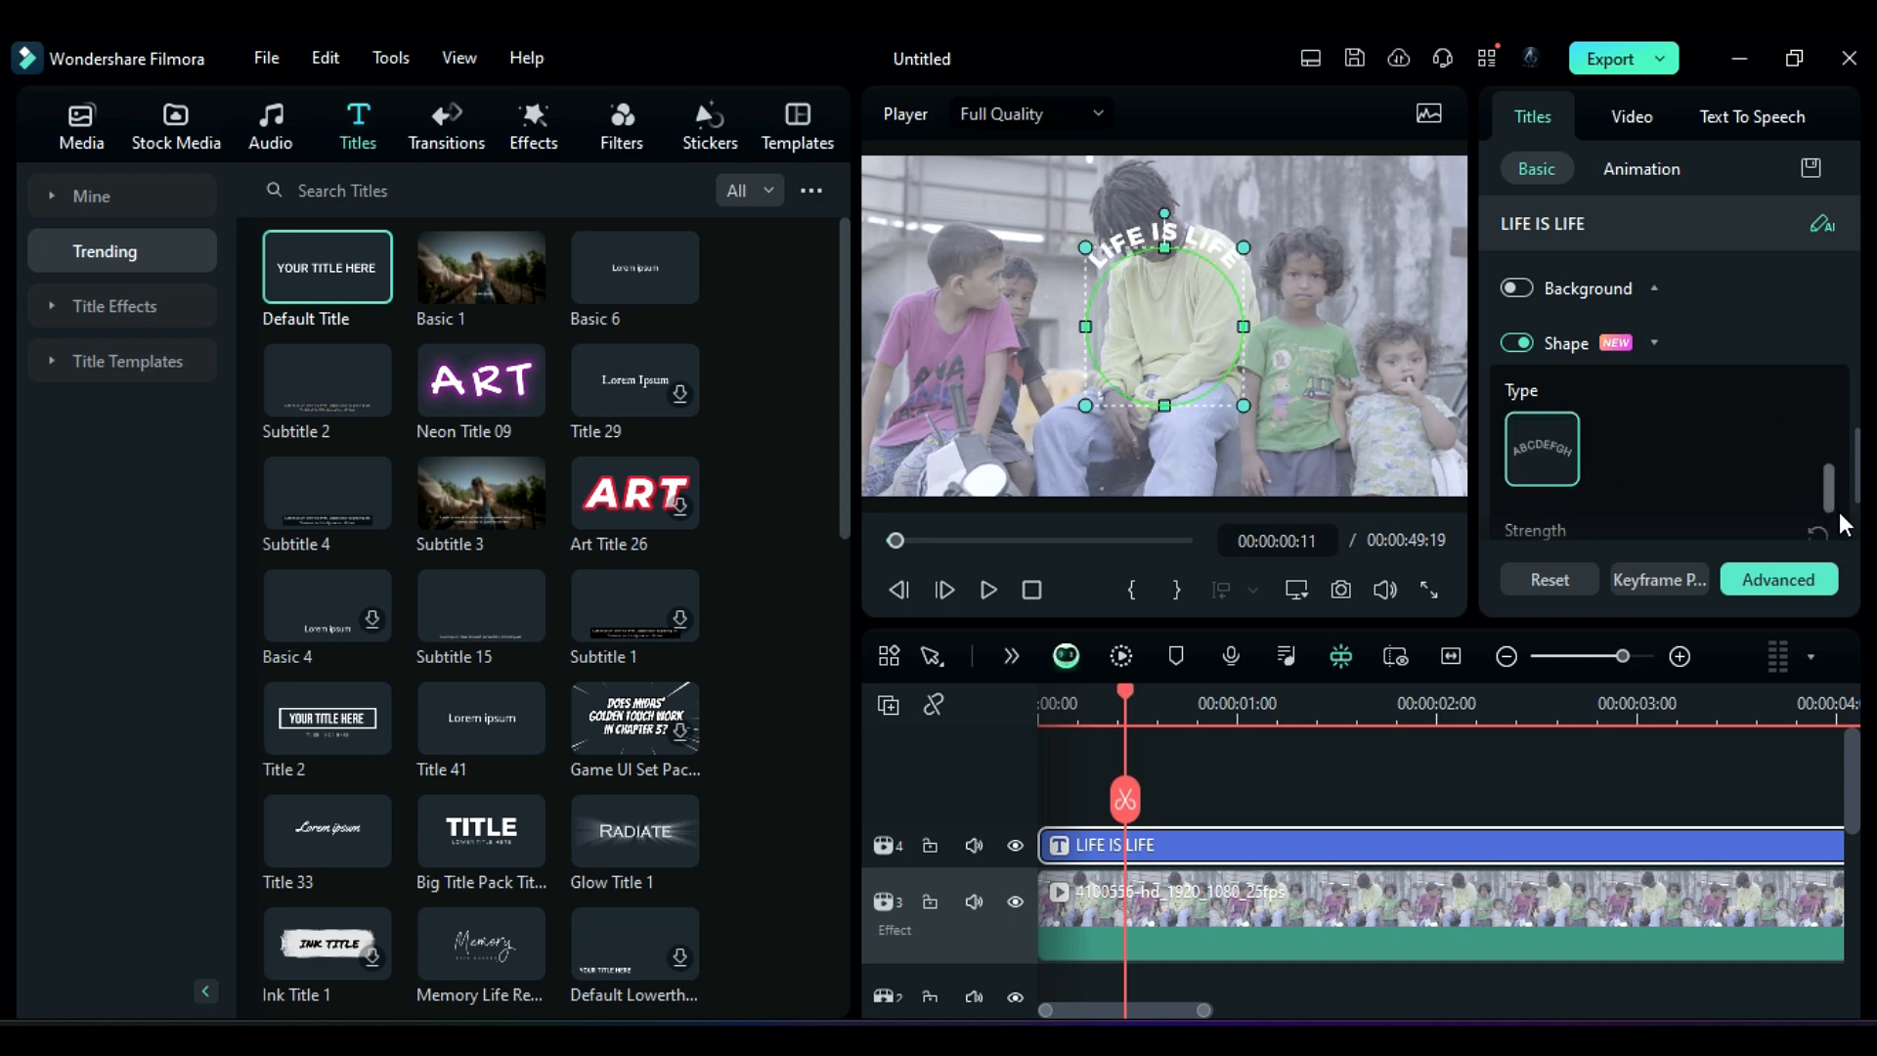
pyautogui.moveTo(1862, 495); pyautogui.dragTo(1869, 535)
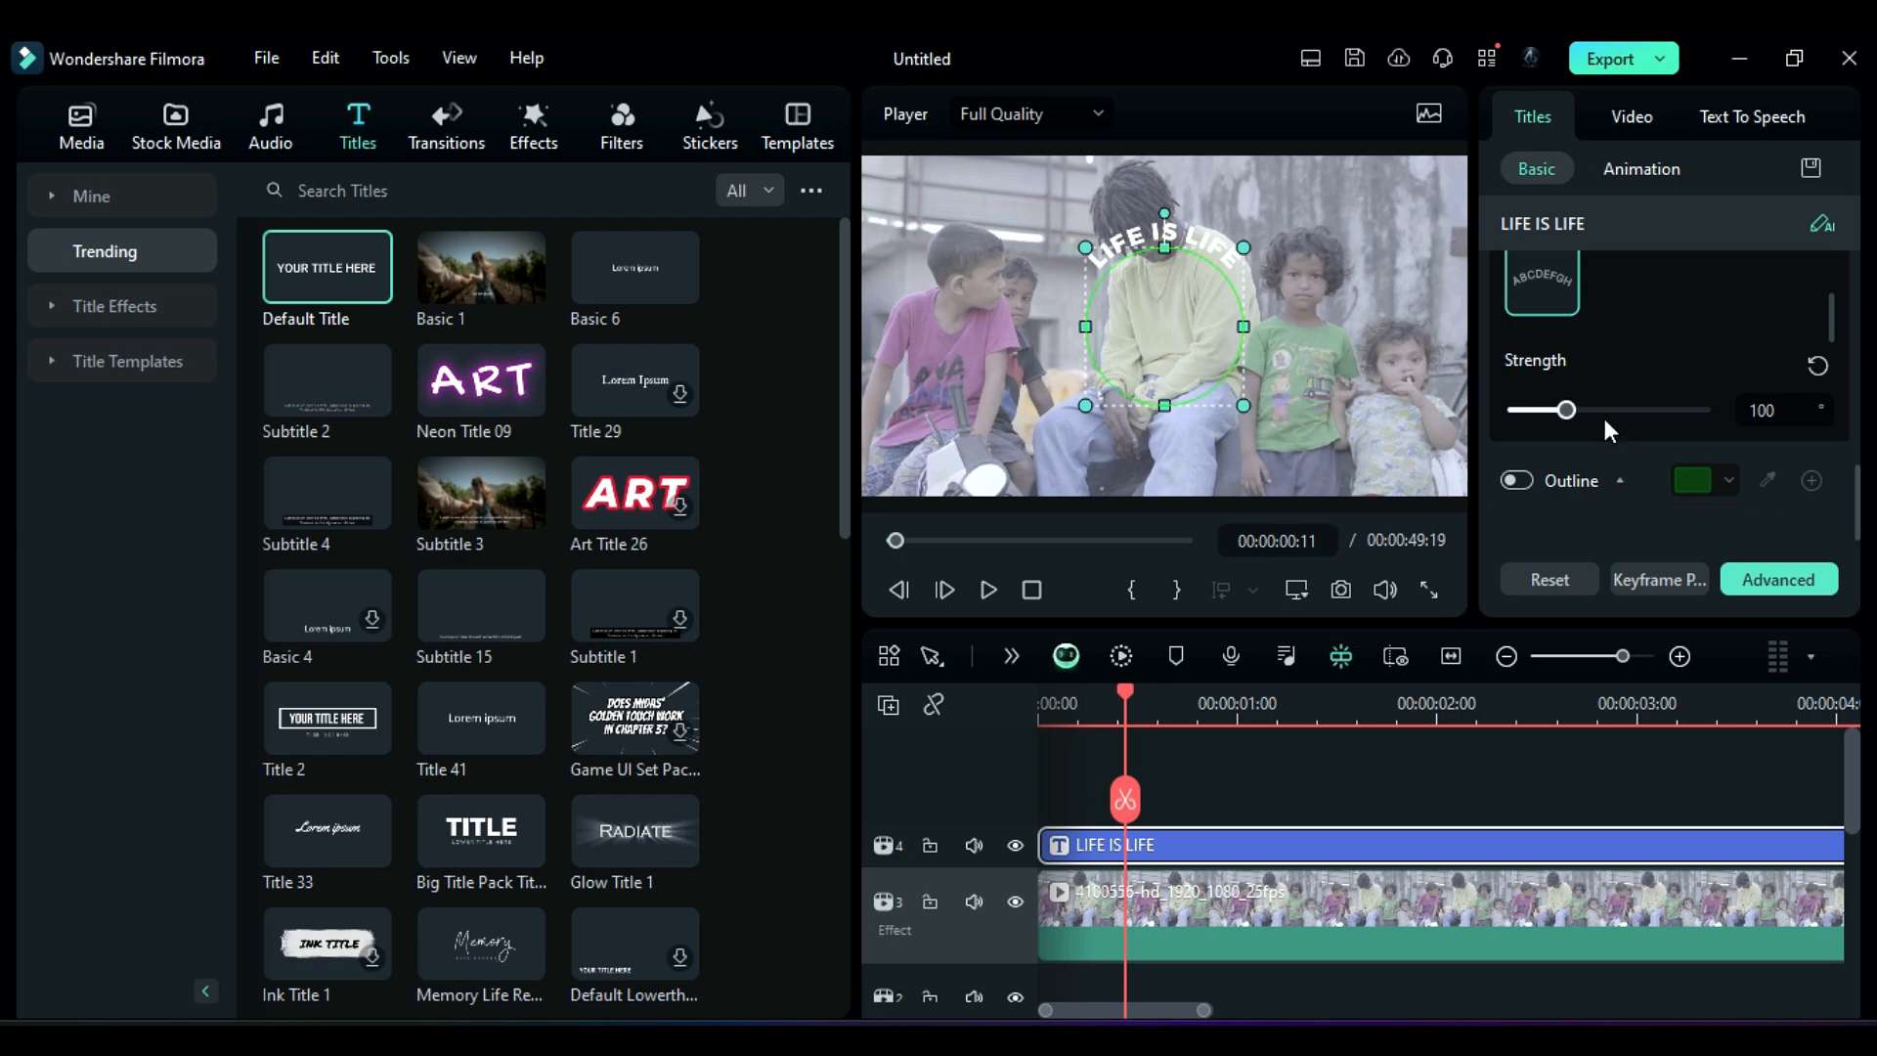
pyautogui.moveTo(1500, 416); pyautogui.dragTo(1719, 428)
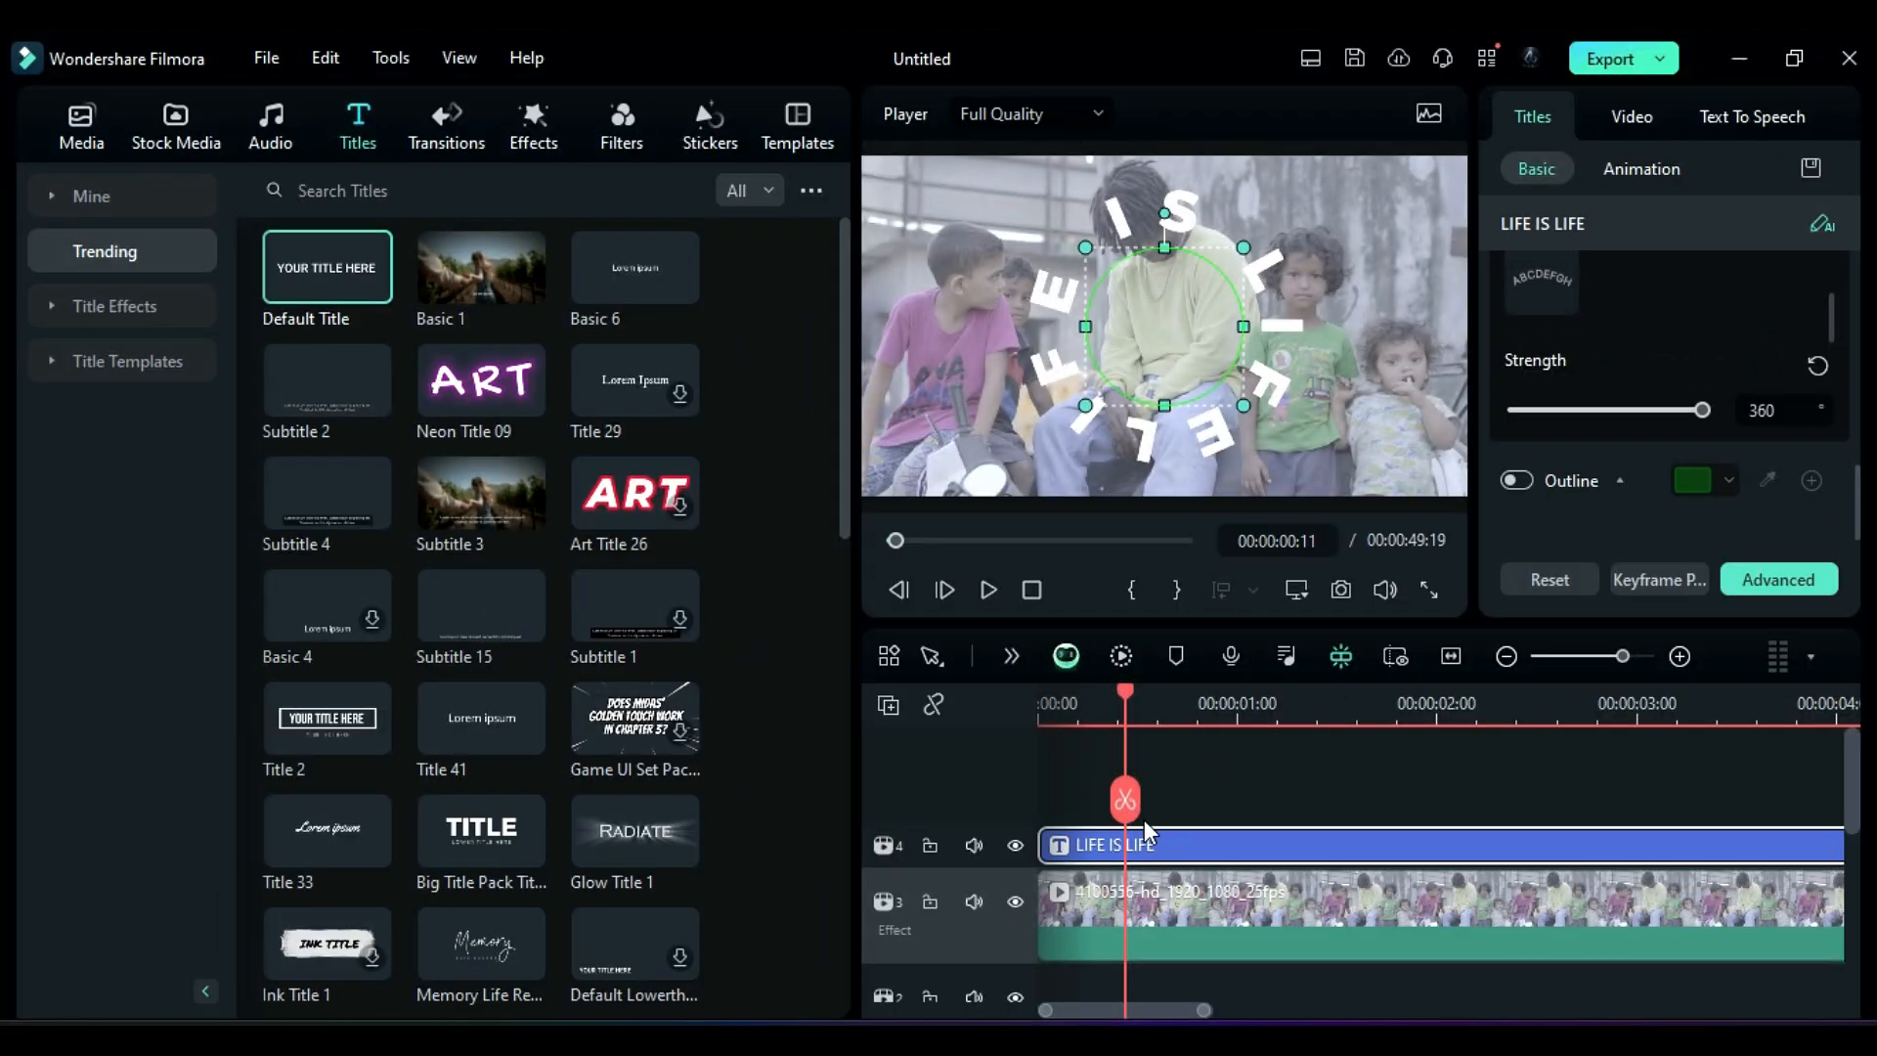
# Step: Open the AI Music generator tool in the audio library
pyautogui.click(1174, 796)
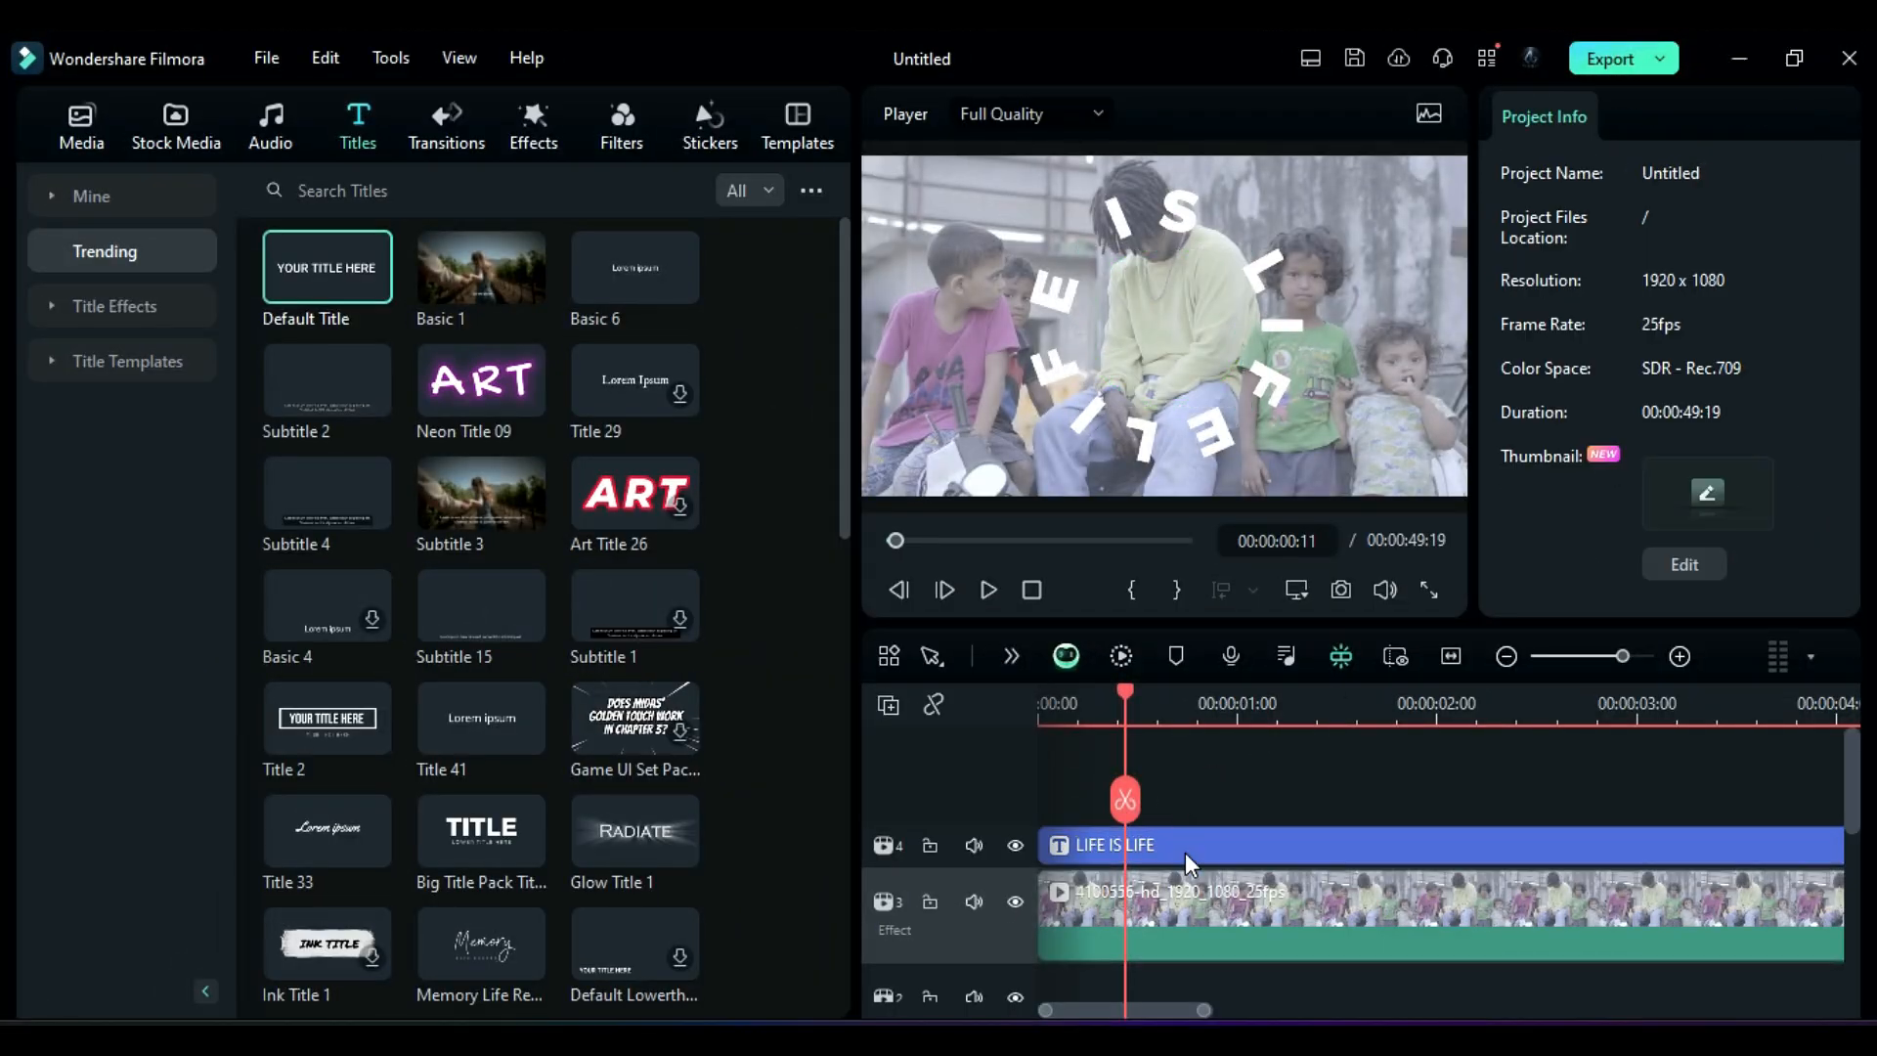
pyautogui.click(1185, 849)
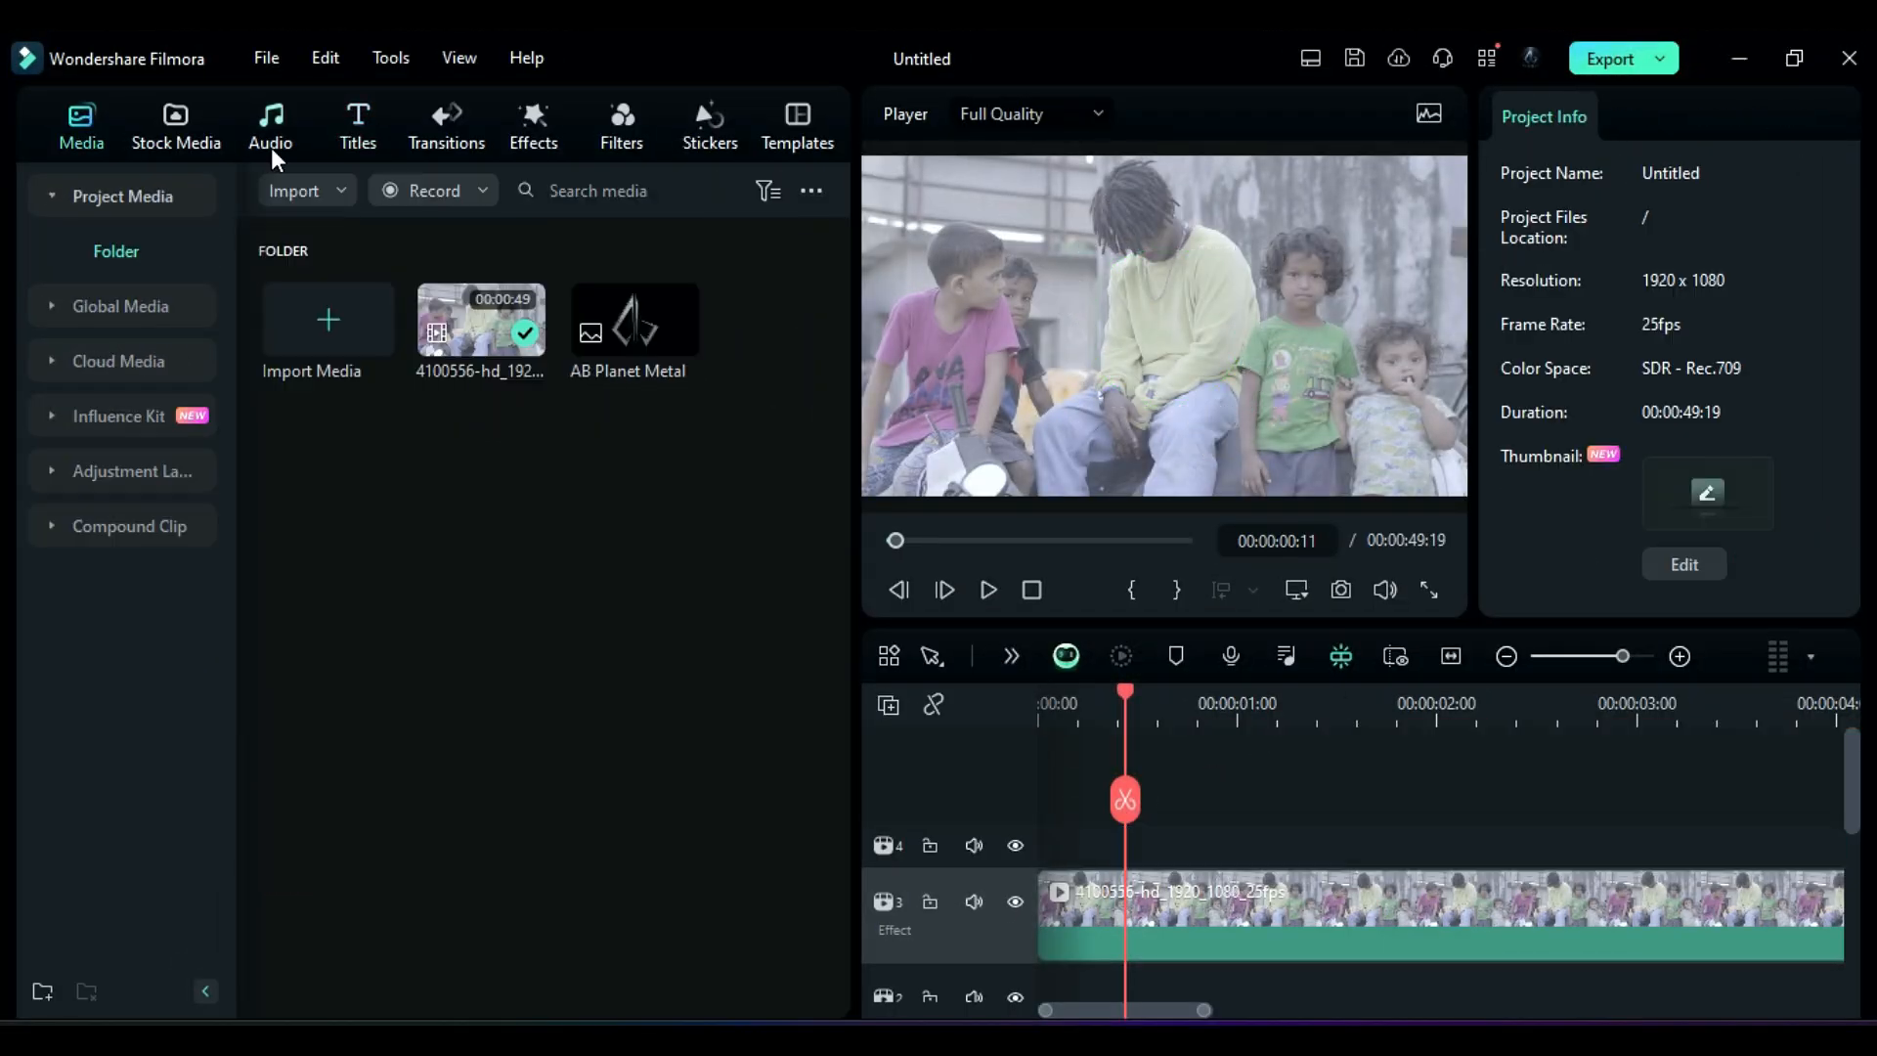
pyautogui.click(272, 149)
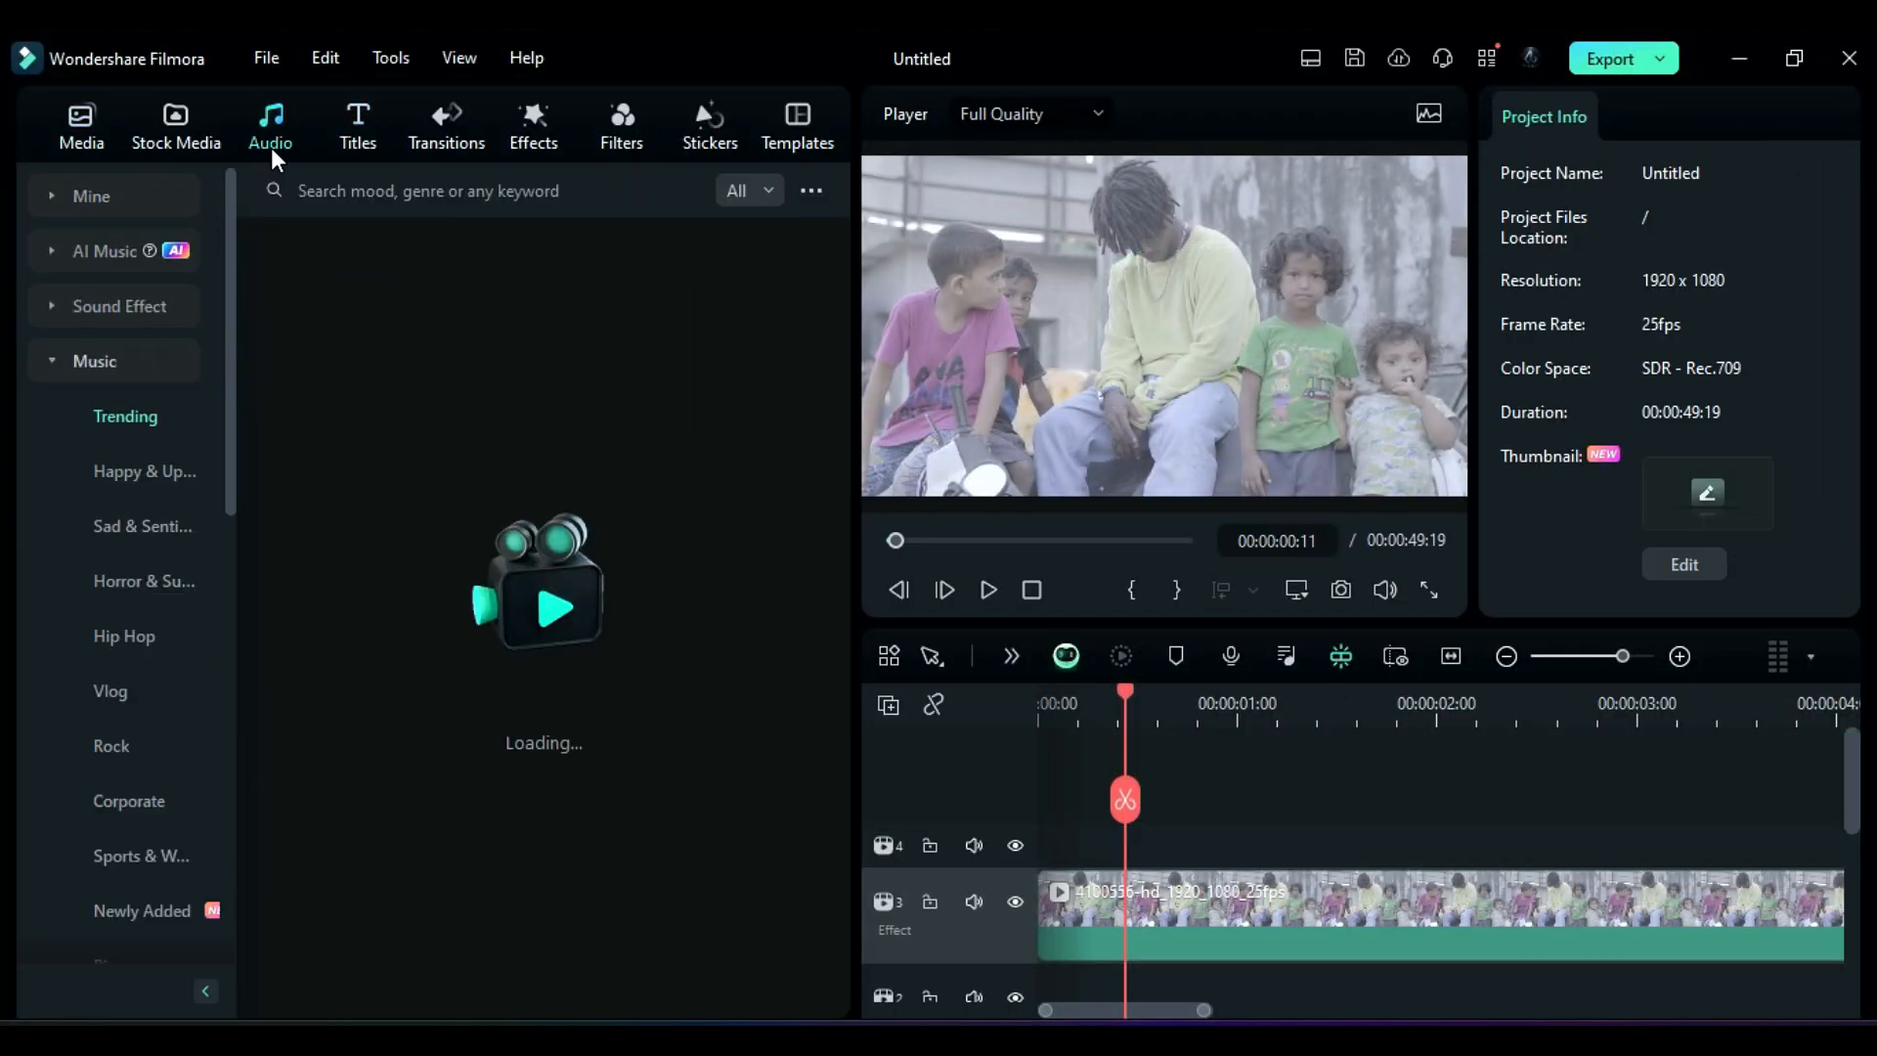
pyautogui.click(127, 257)
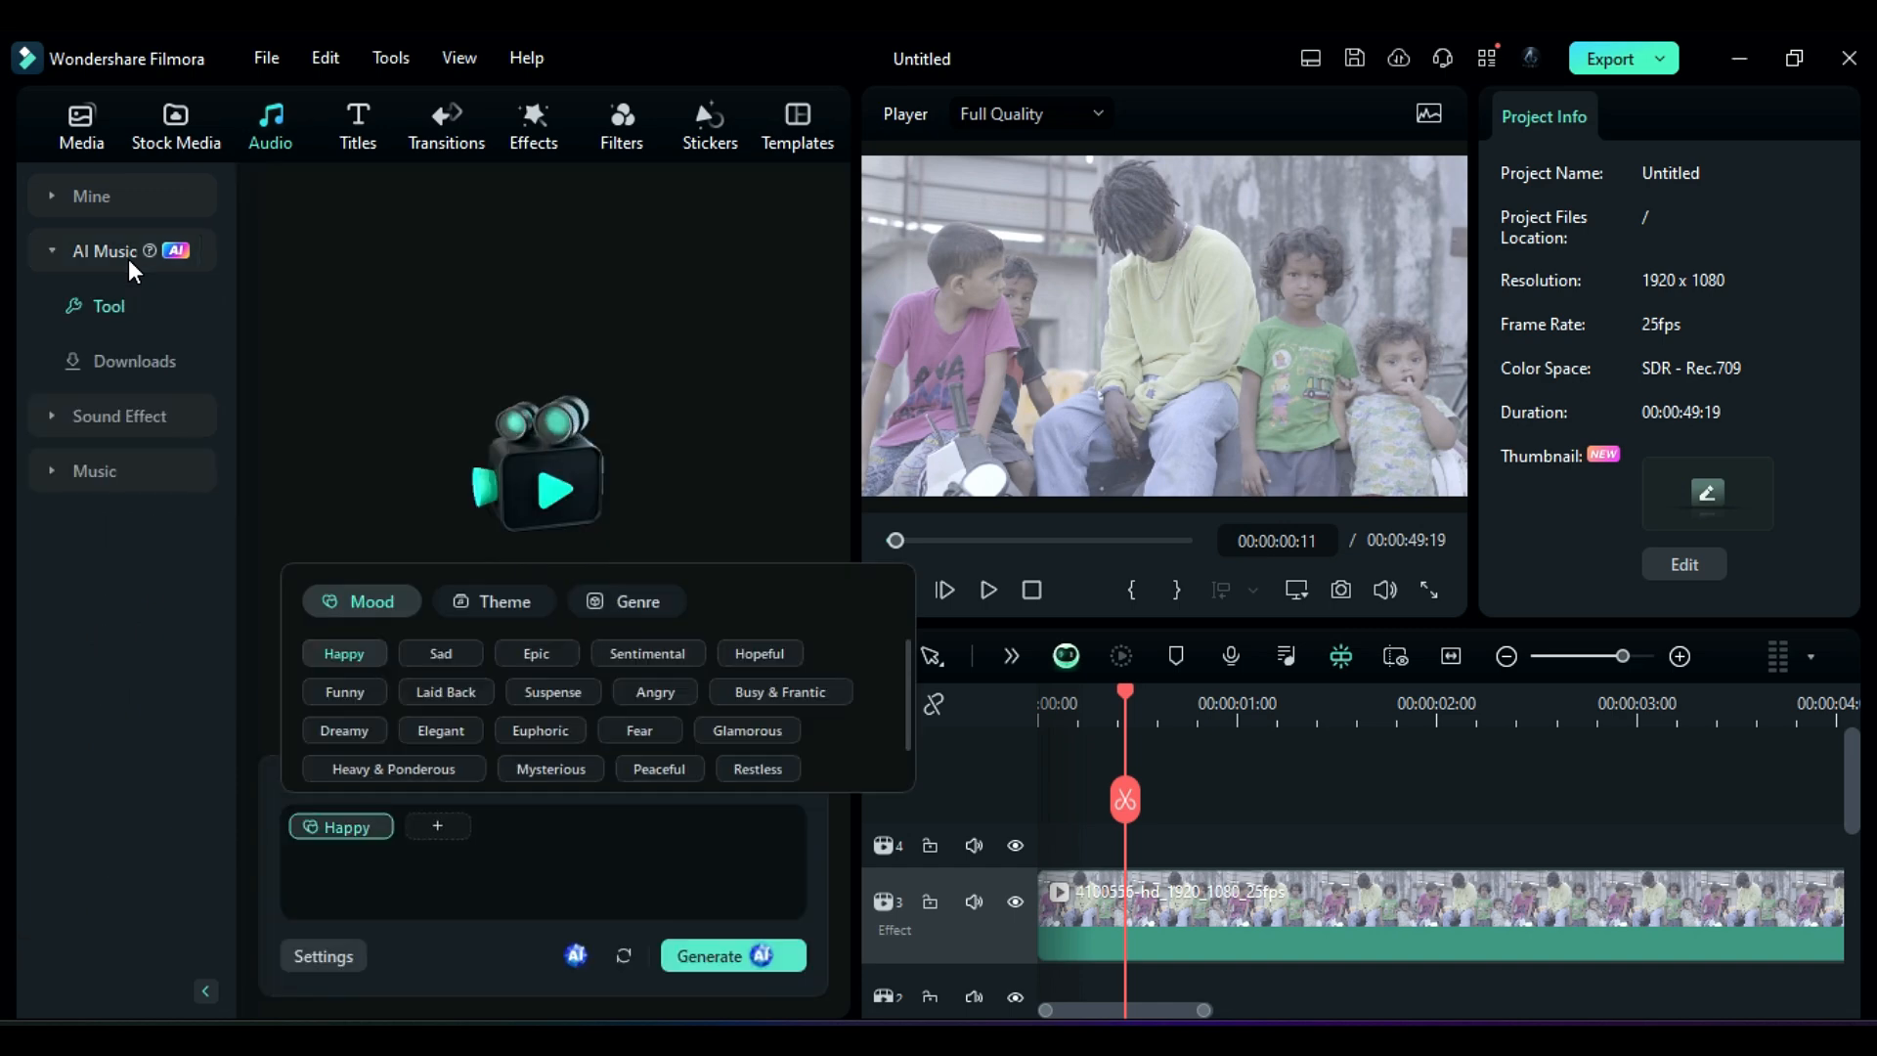
# Step: Pick the Dreamy mood, Cinematic theme and Lofi Hip Hop genre tags for the AI music
pyautogui.click(359, 723)
pyautogui.click(486, 605)
pyautogui.click(456, 693)
pyautogui.click(616, 604)
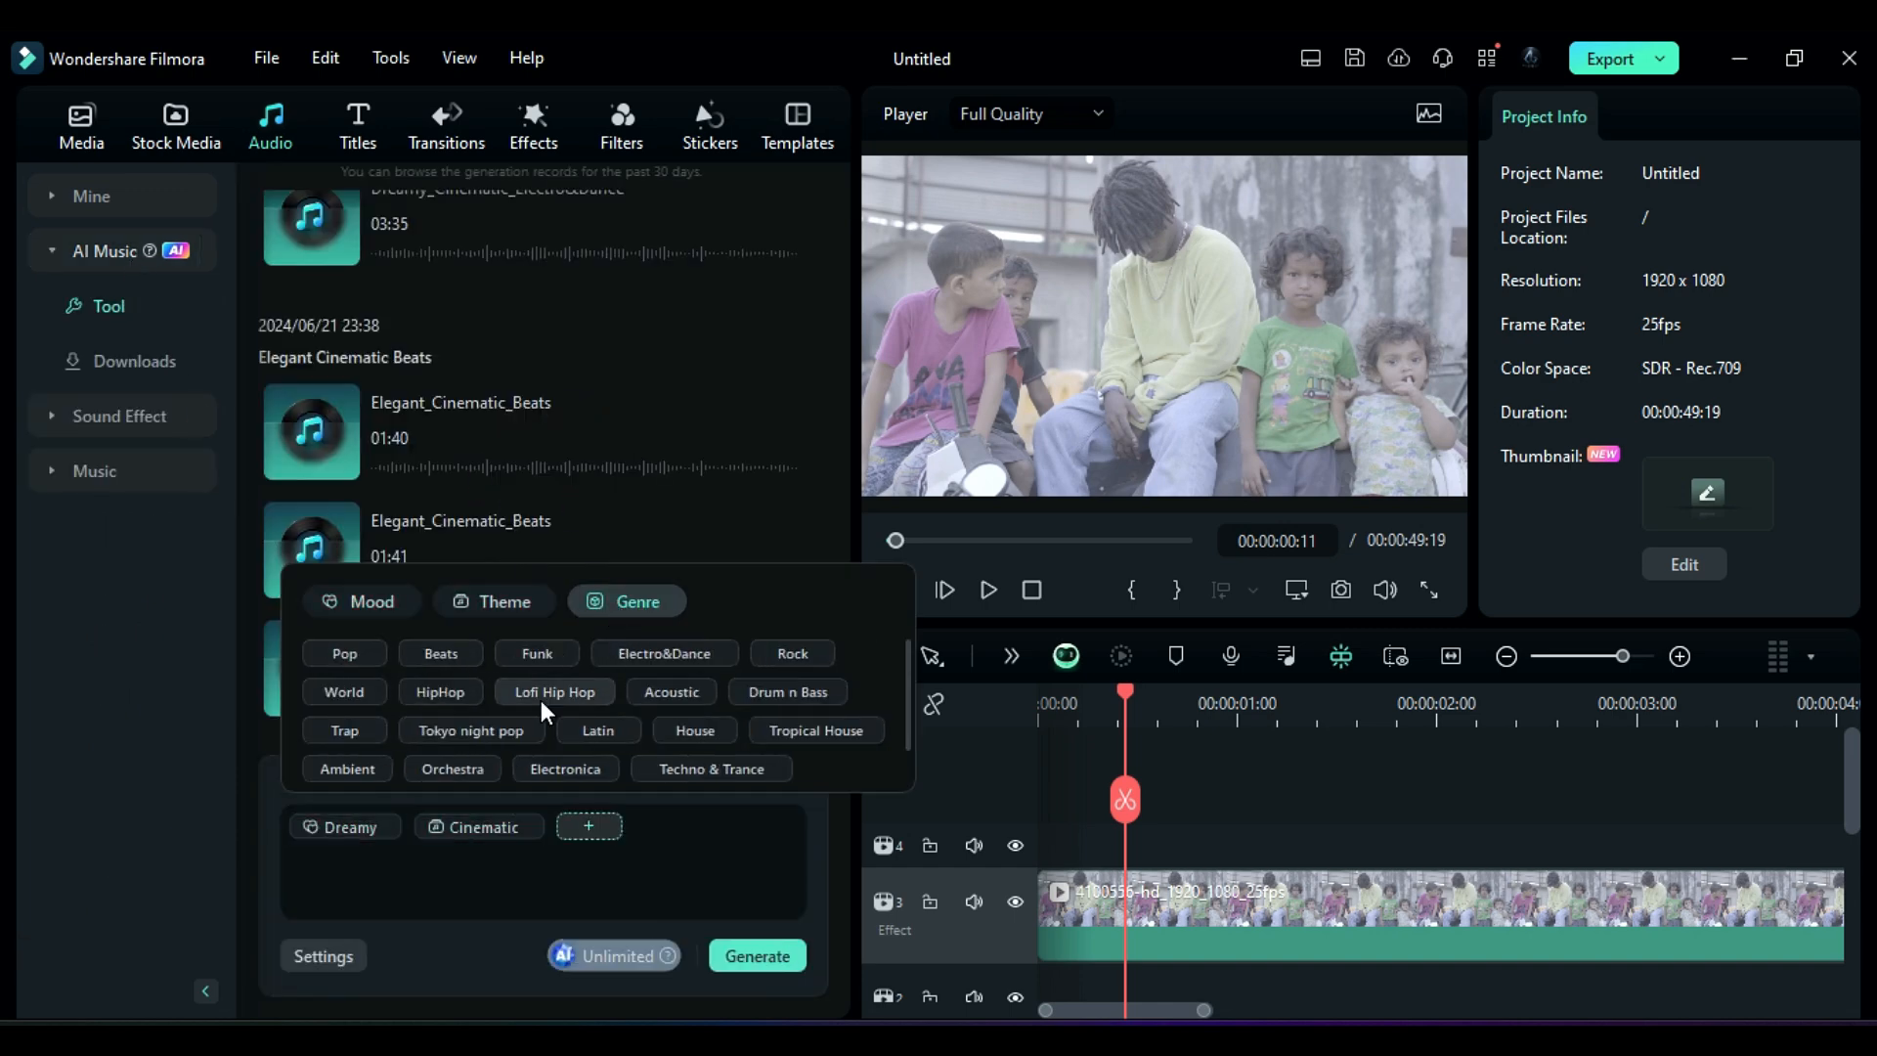
# Step: Set the music tempo to High and duration to 00:49, then generate the tracks
pyautogui.click(332, 960)
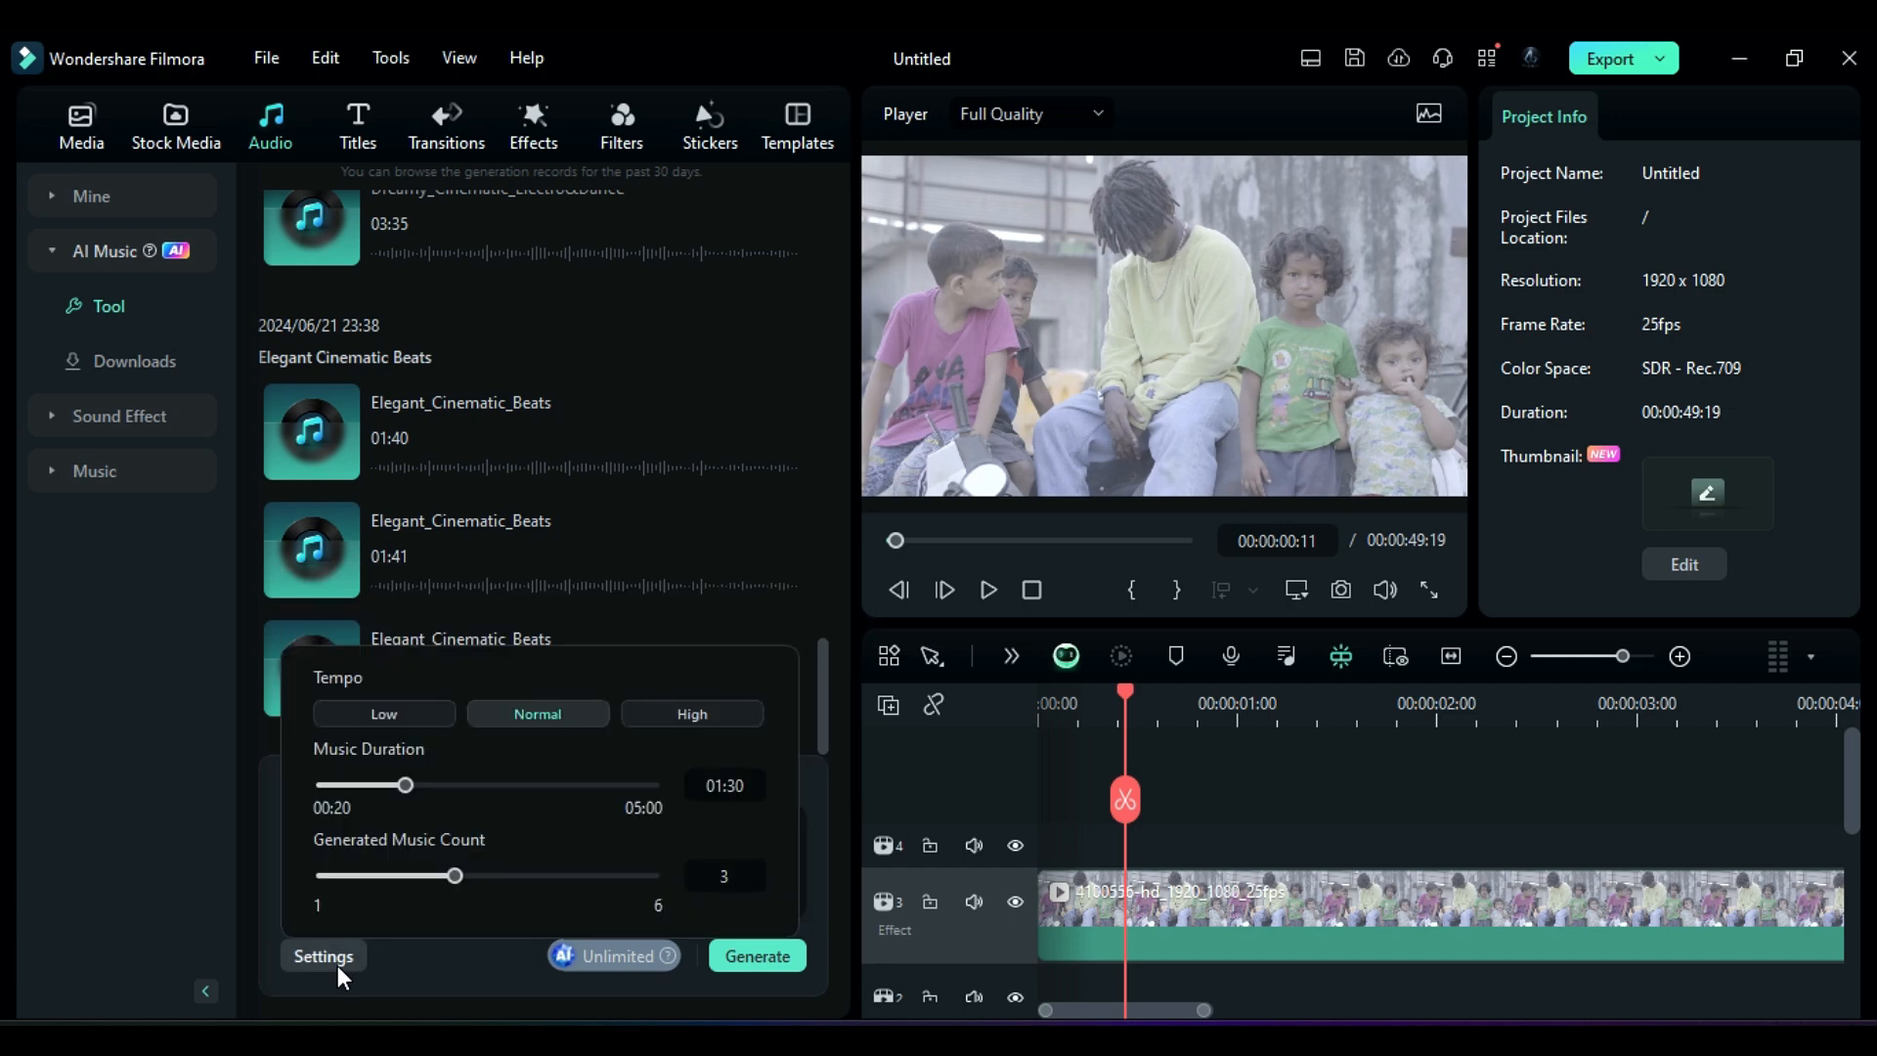
pyautogui.click(646, 715)
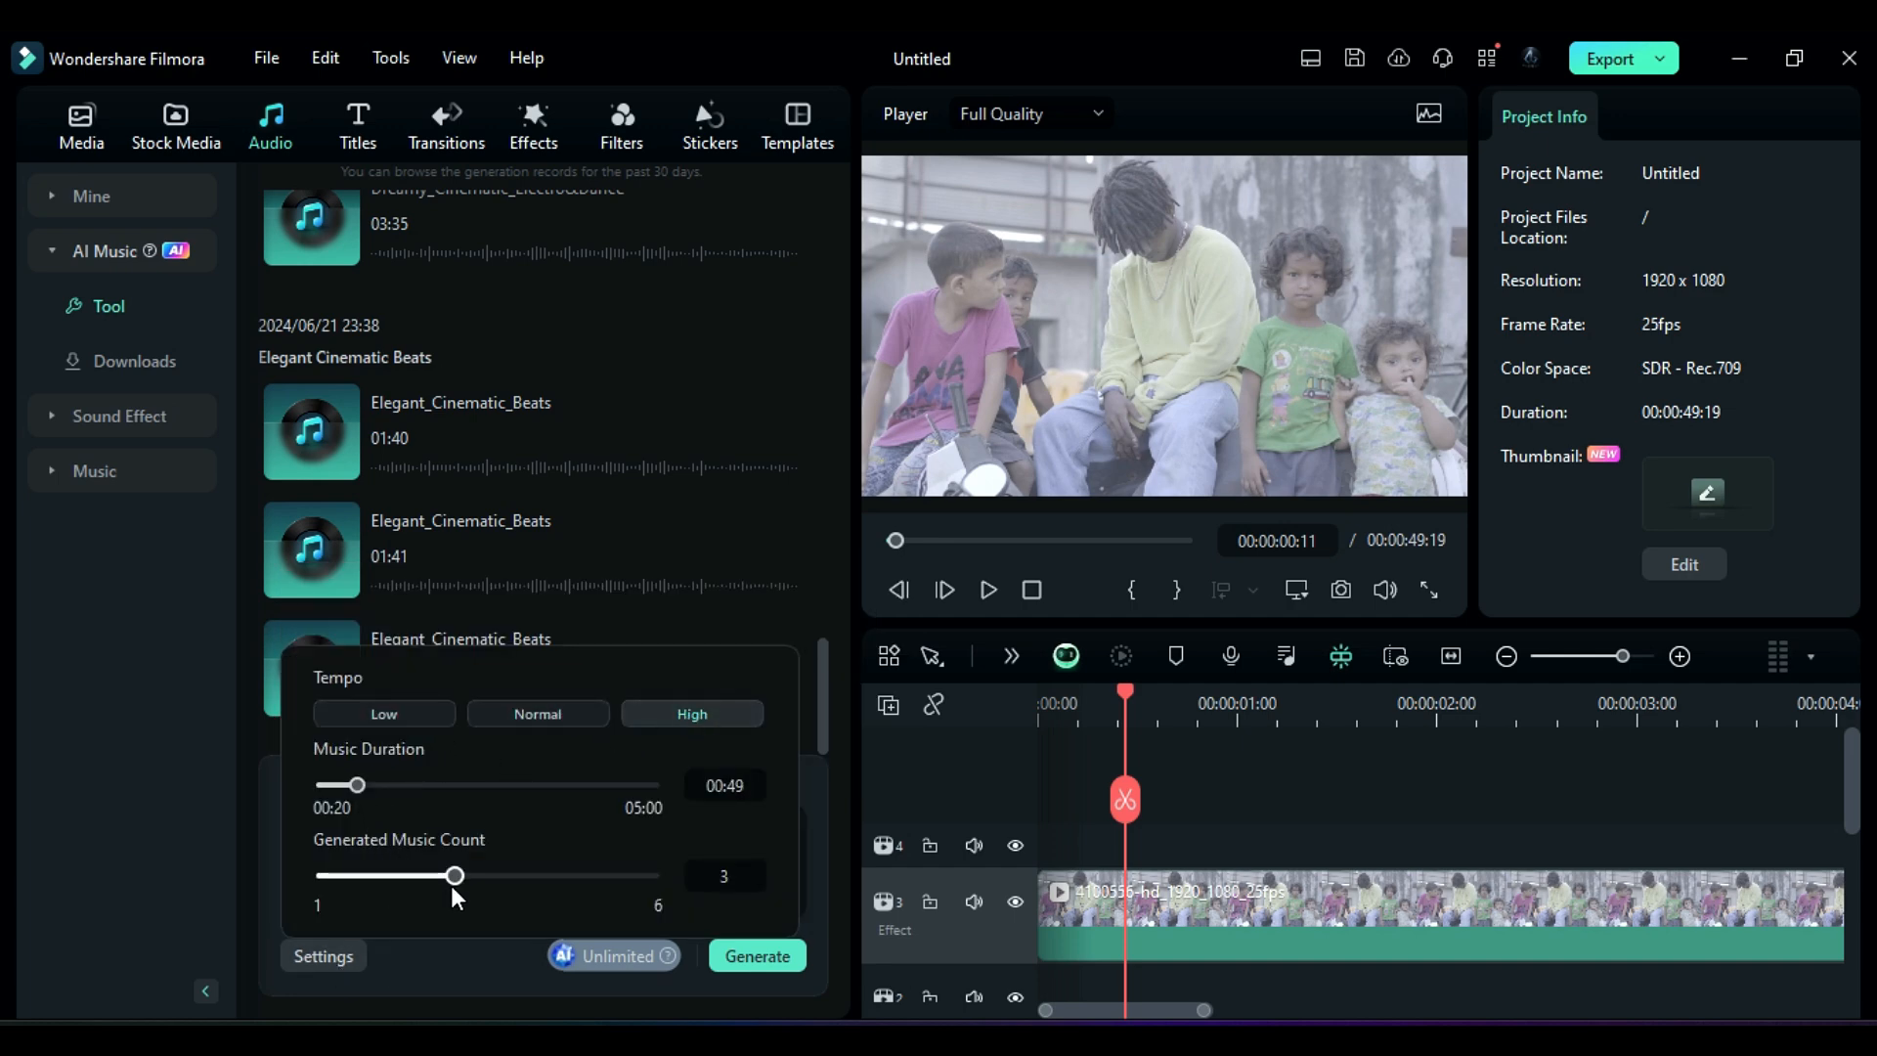
pyautogui.click(768, 955)
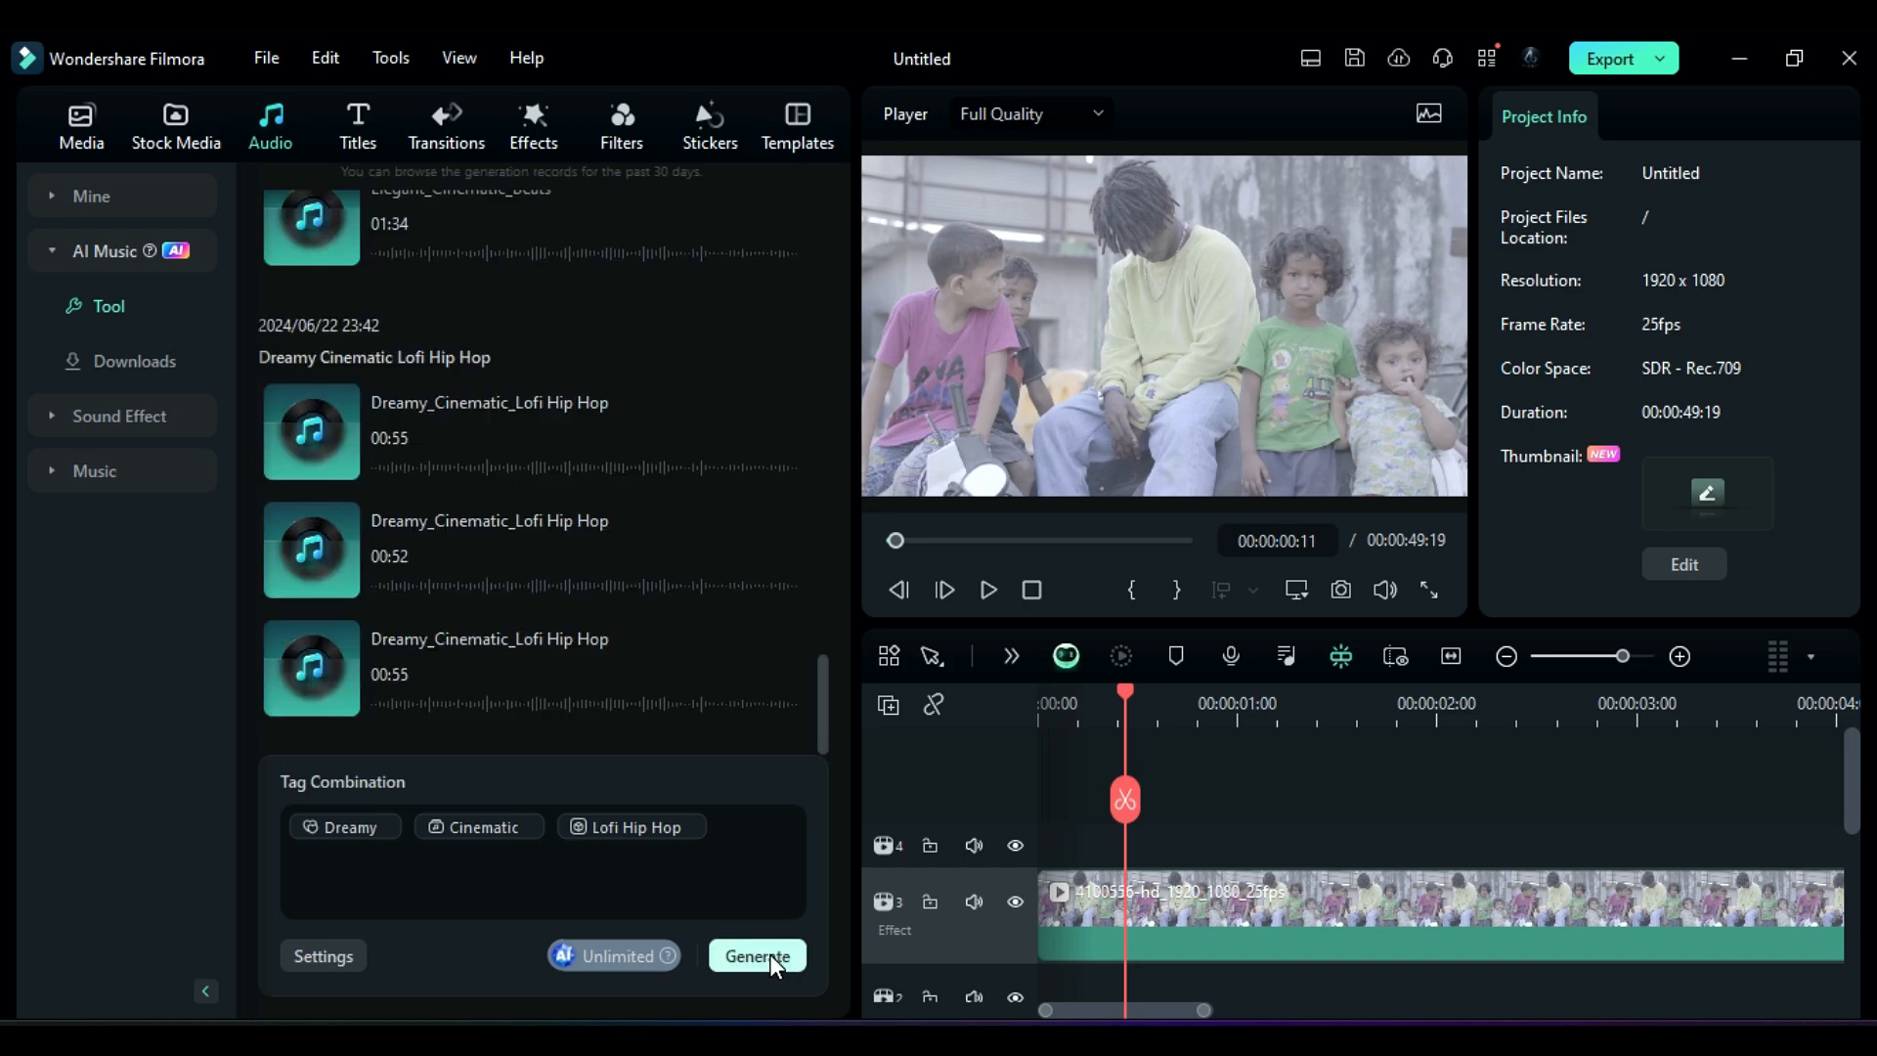
# Step: Preview and download each of the three generated Dreamy_Cinematic_Lofi Hip Hop tracks
pyautogui.click(323, 428)
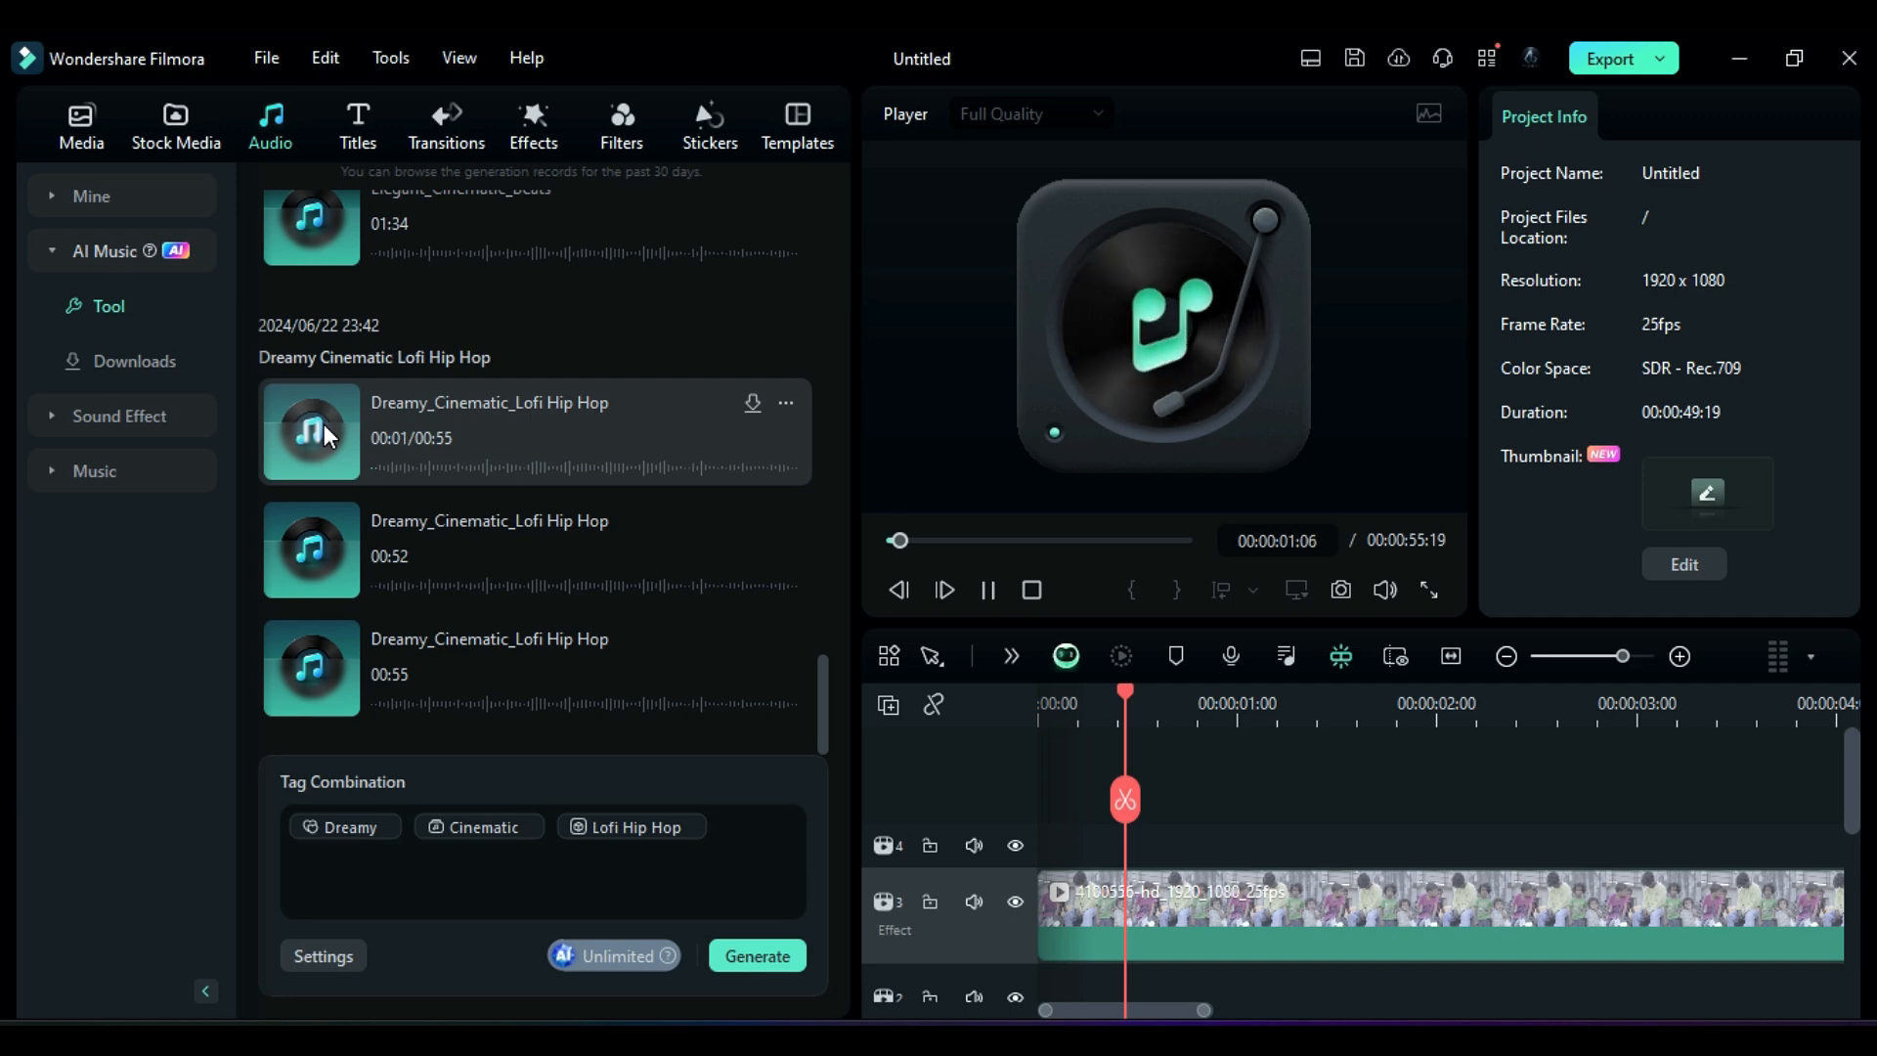
pyautogui.click(756, 413)
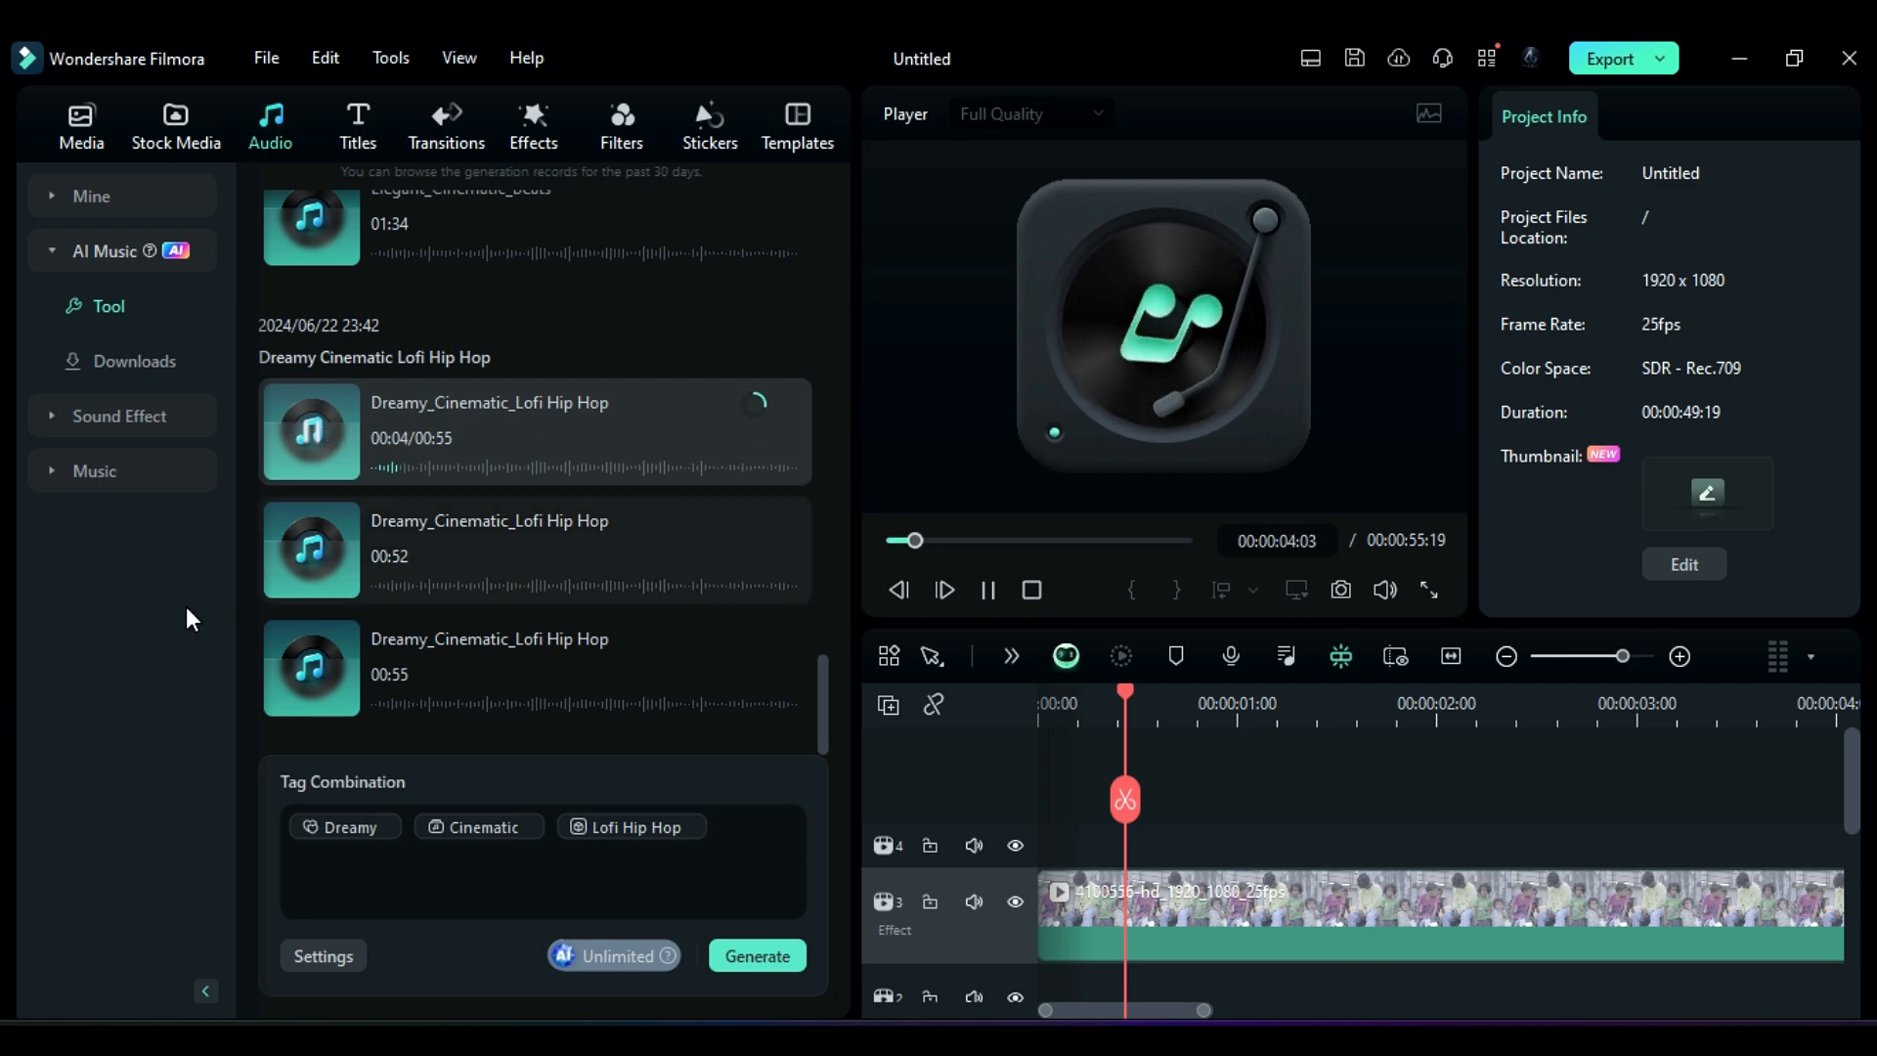
pyautogui.click(309, 552)
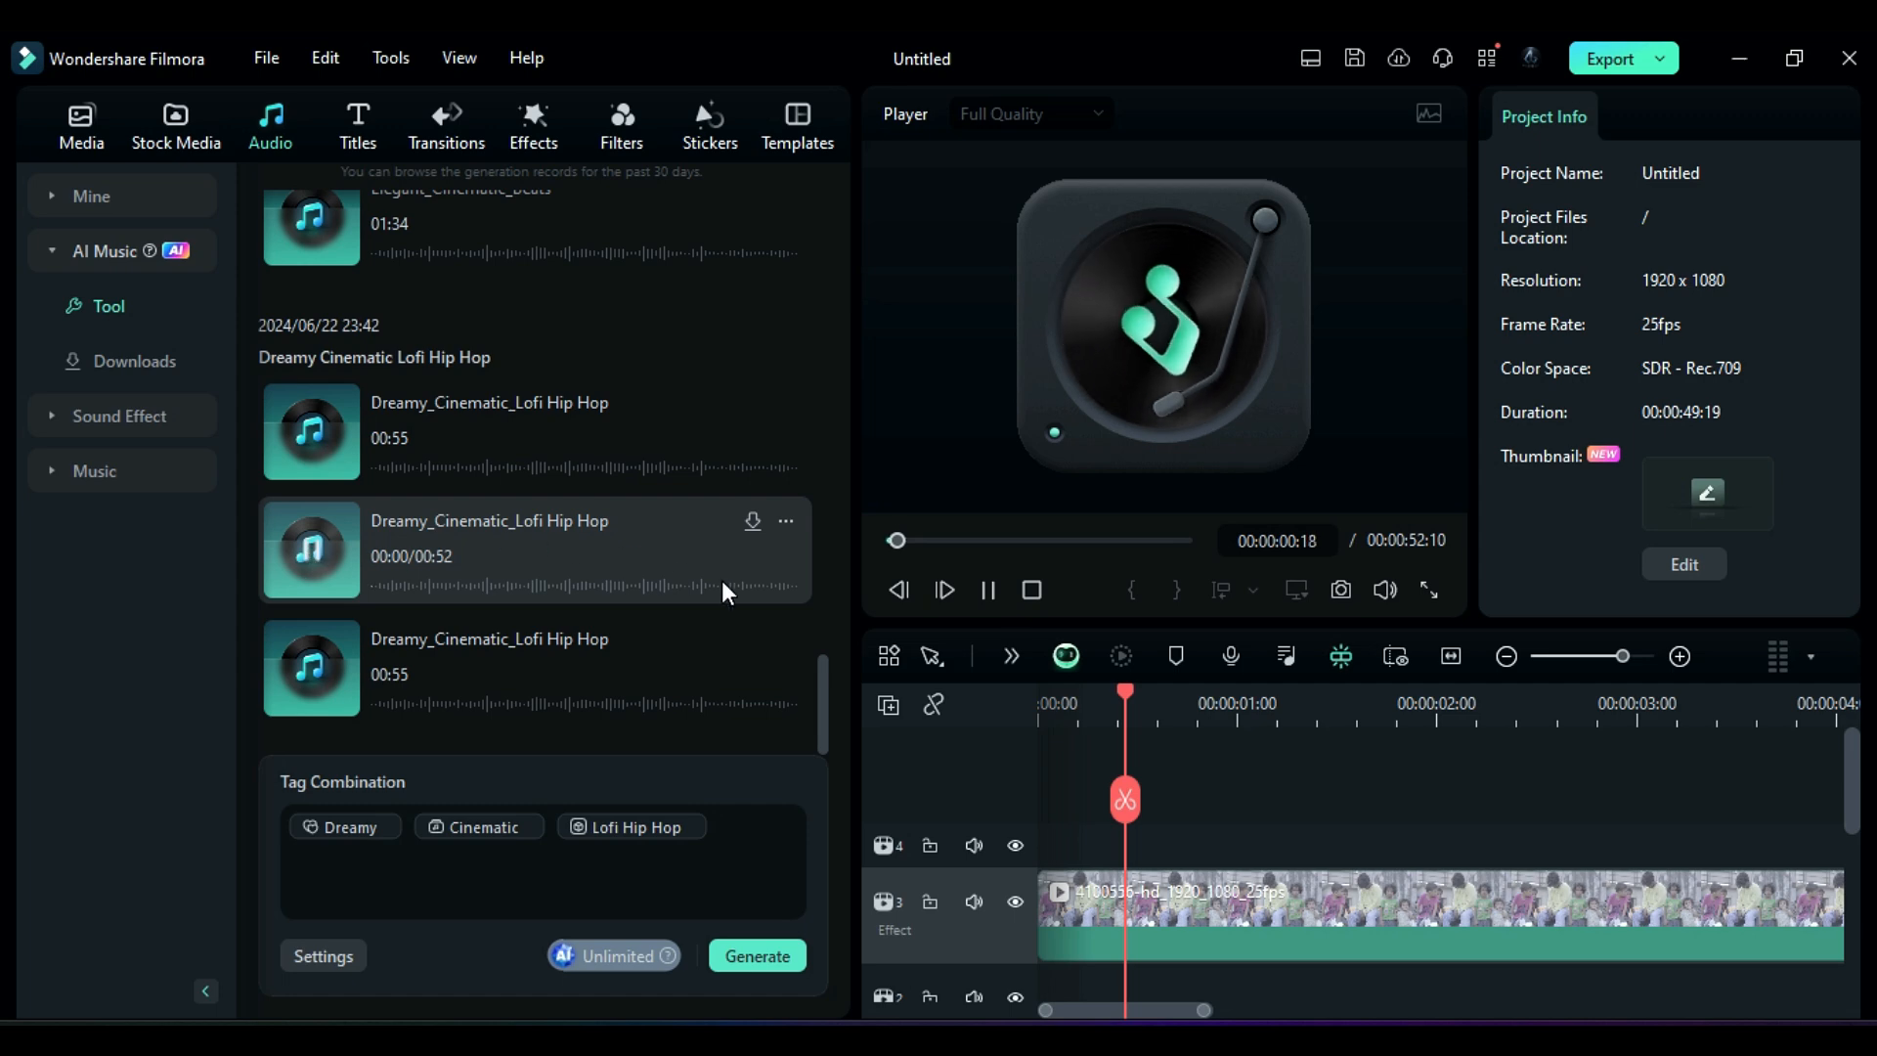
pyautogui.click(754, 527)
pyautogui.click(313, 677)
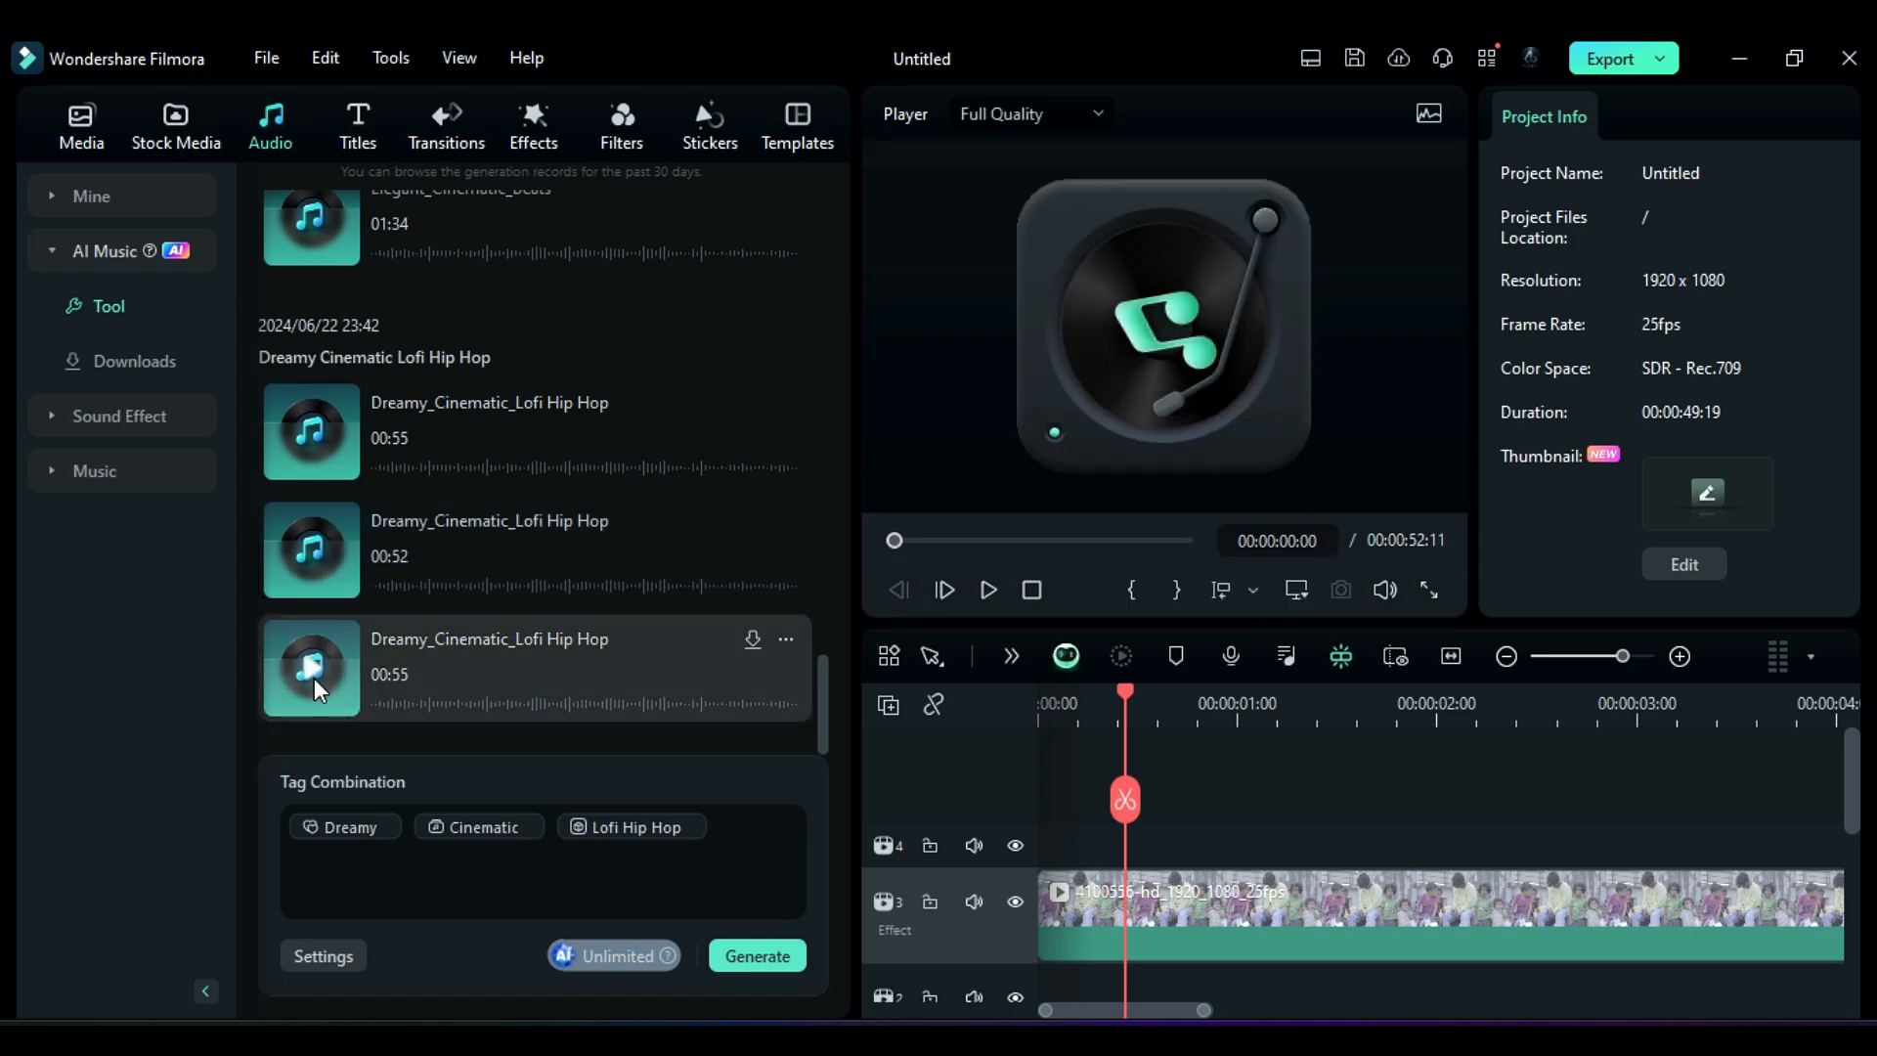
pyautogui.click(753, 640)
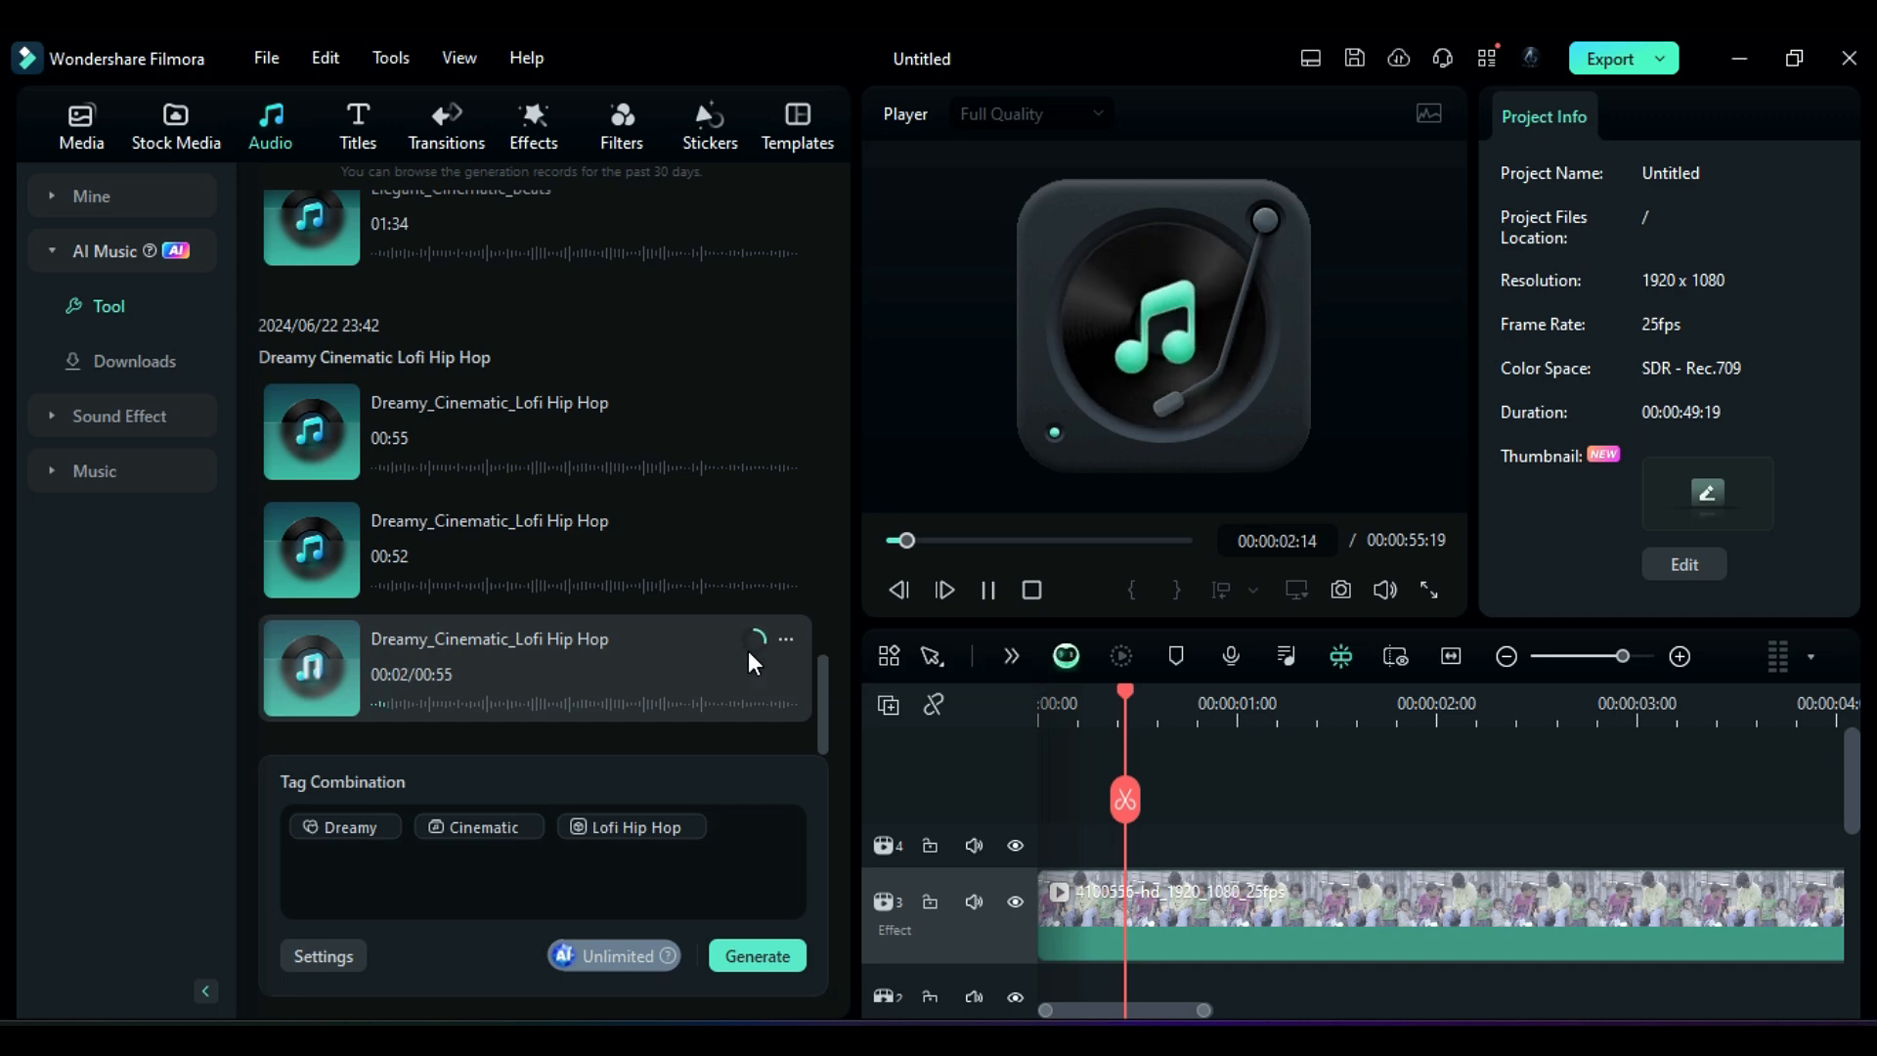
pyautogui.click(329, 678)
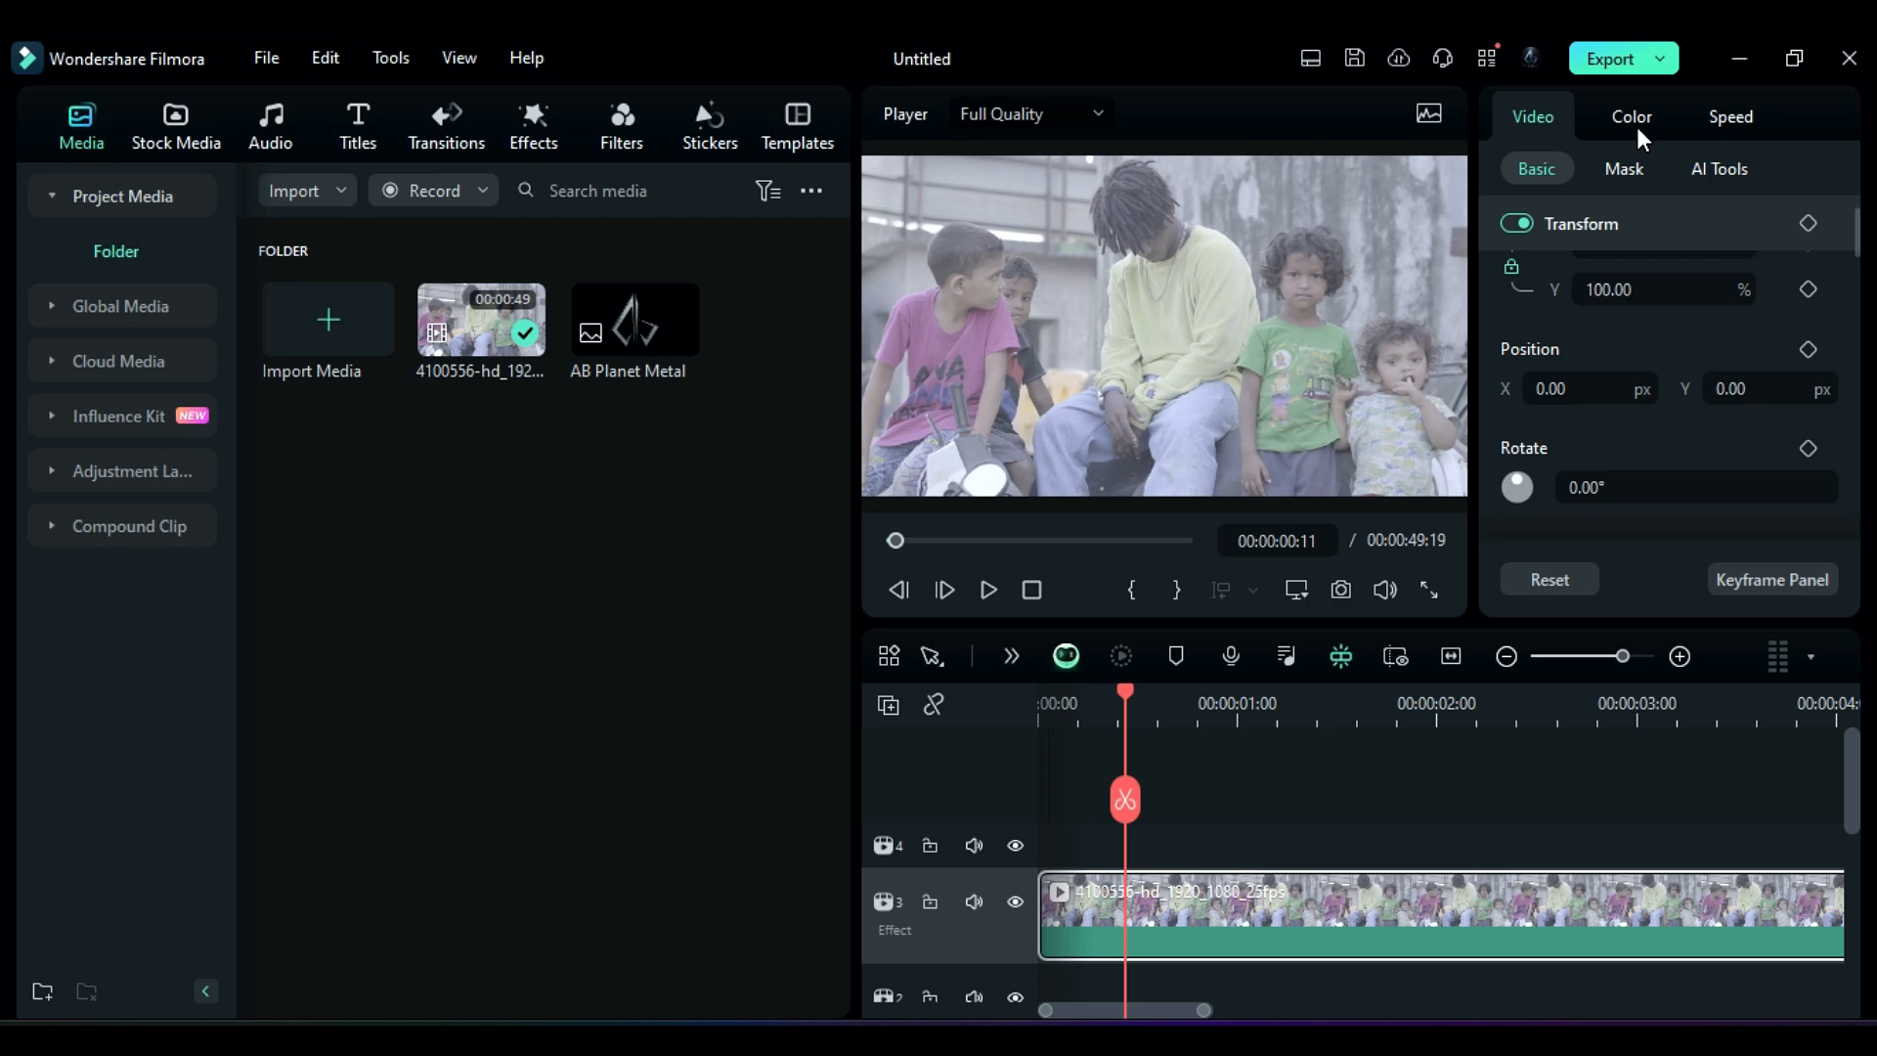
# Step: Apply the GPLog 709 Style LUT preset to the video clip and switch the LUT off
pyautogui.click(1638, 128)
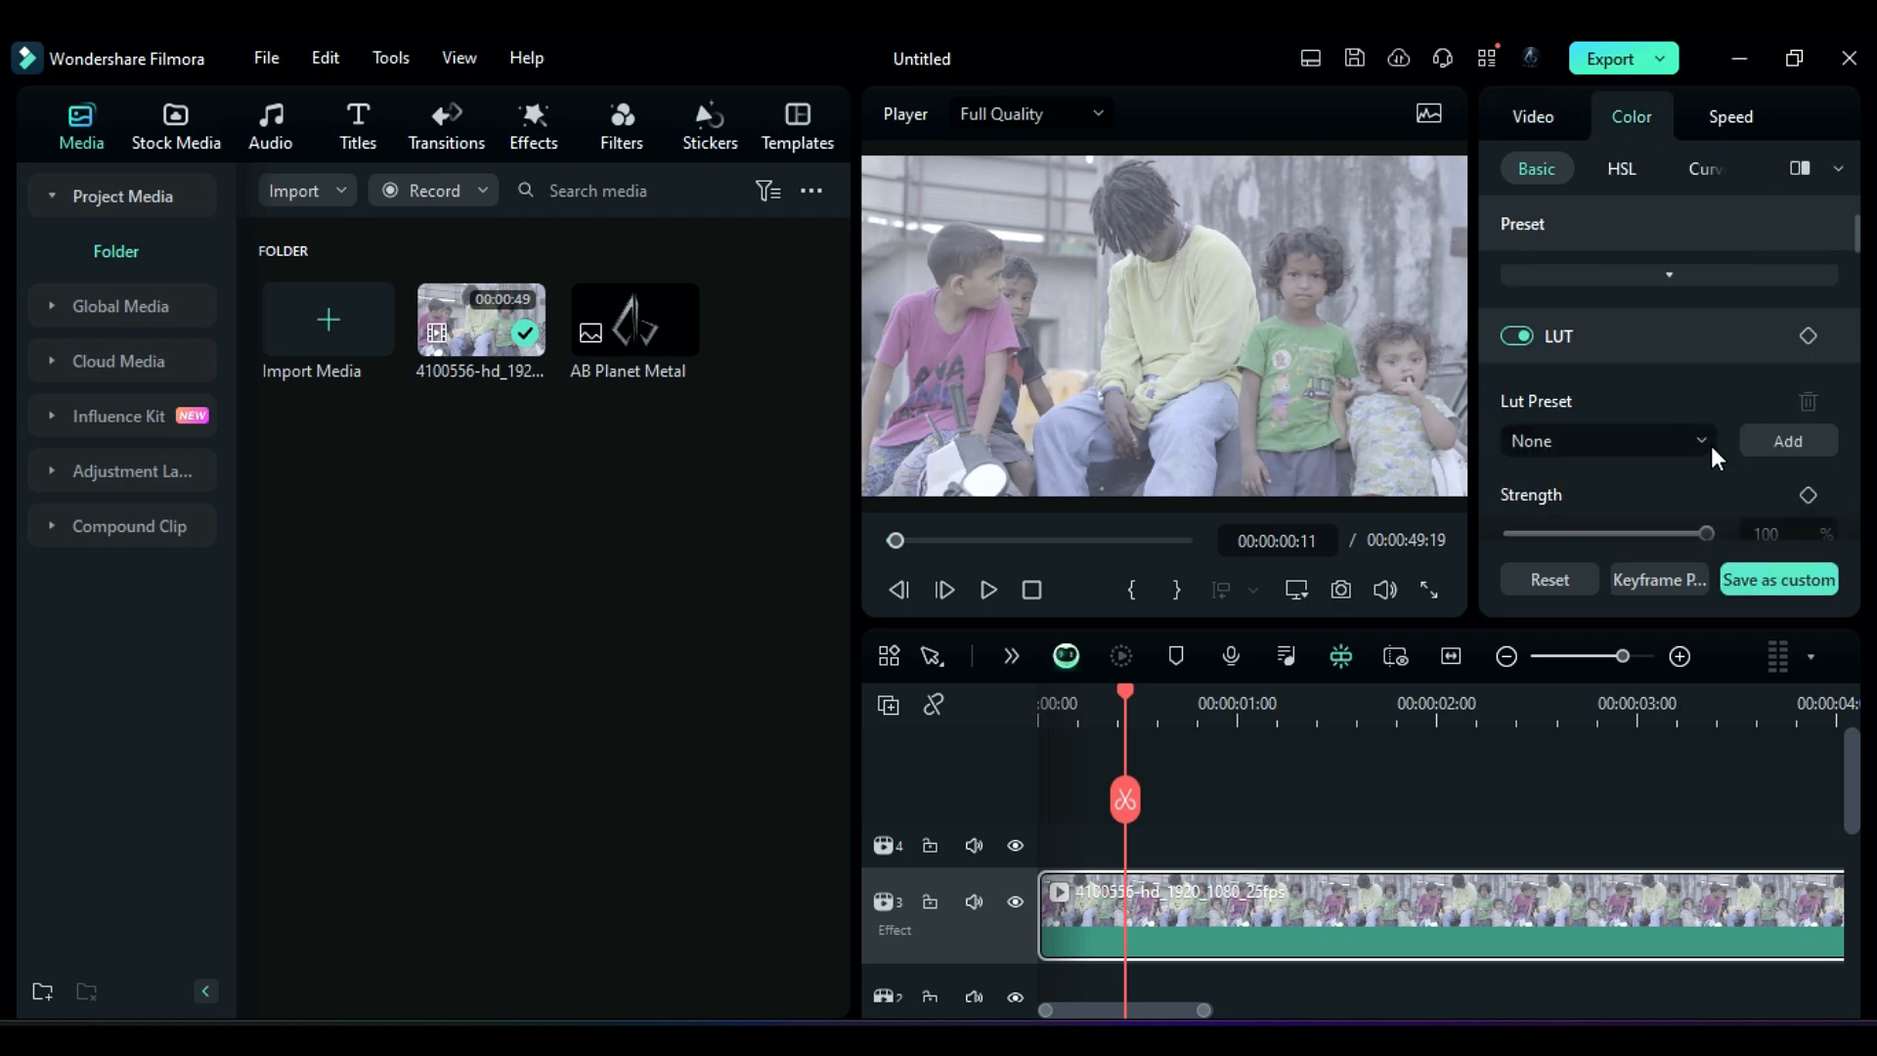
pyautogui.click(1711, 446)
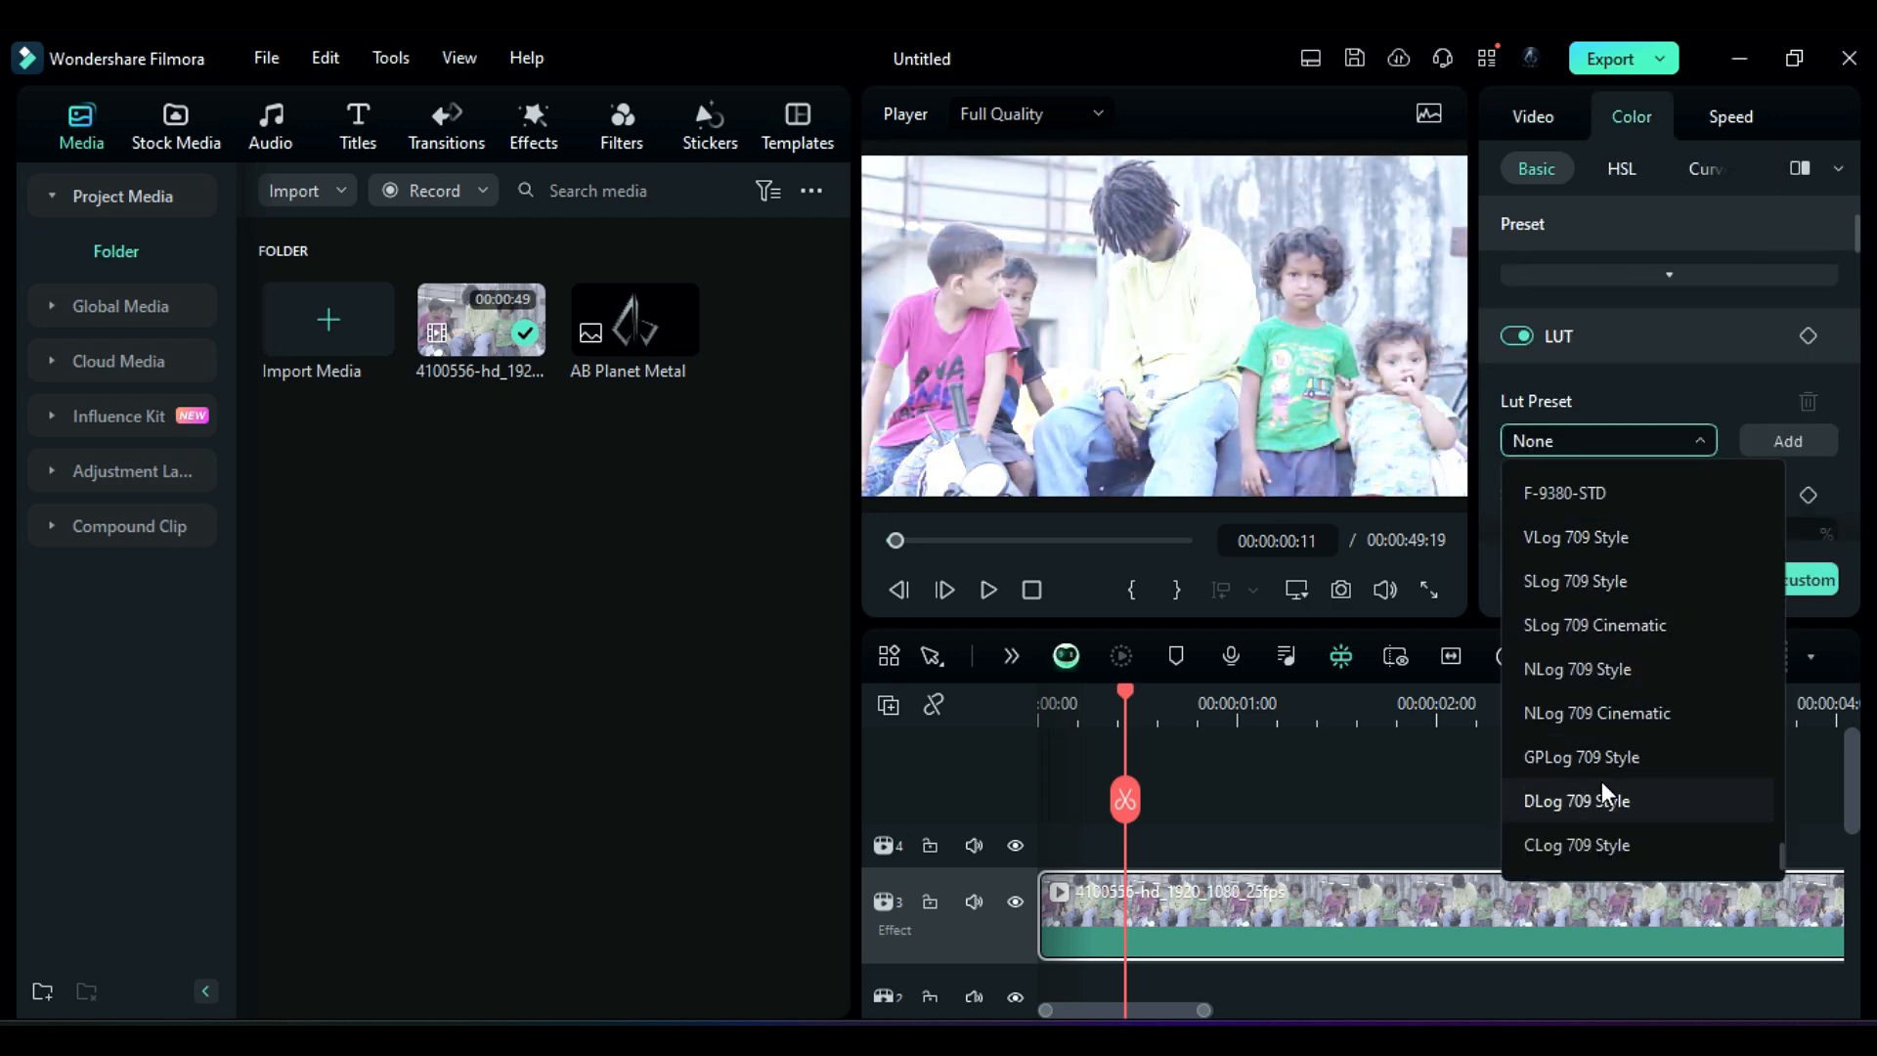
pyautogui.click(1583, 757)
pyautogui.click(1518, 336)
# Step: Set the clip's Vibrance to 4 and Saturation to -3
pyautogui.scroll(-4, 1630, 455)
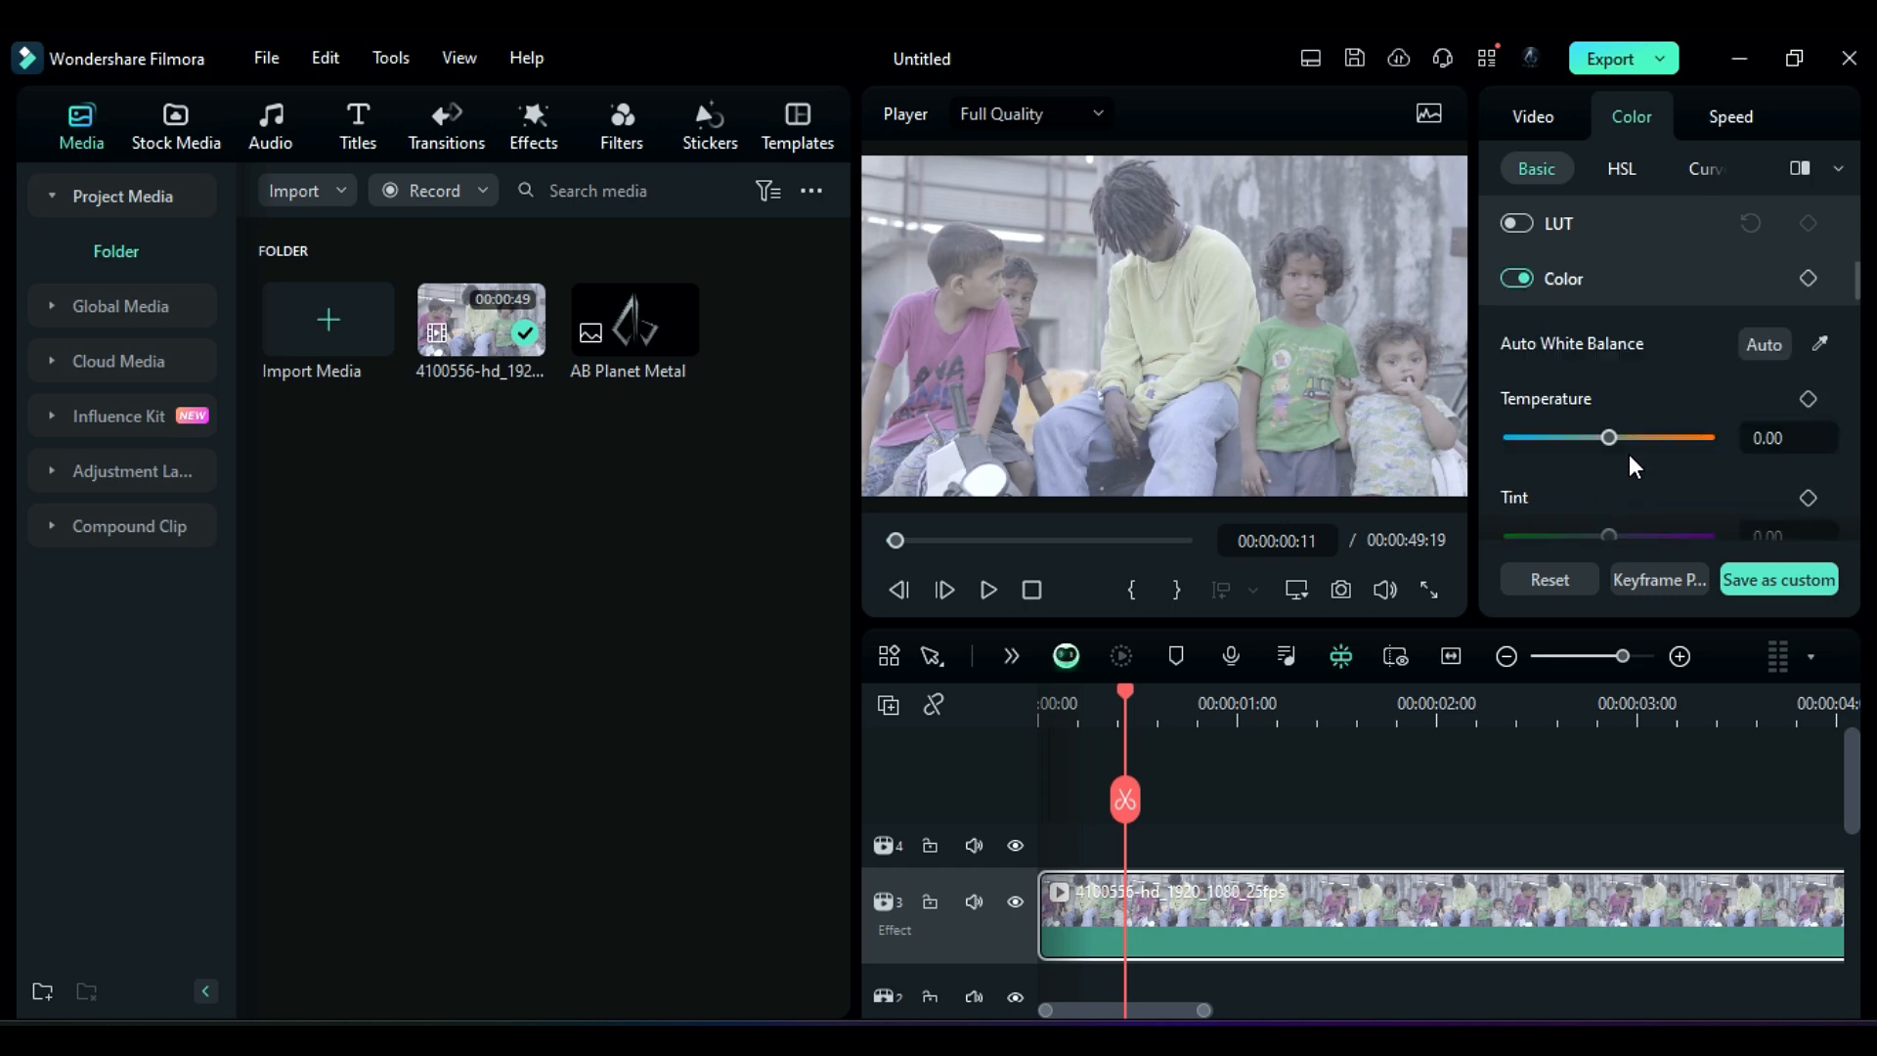
pyautogui.scroll(-2, 1609, 357)
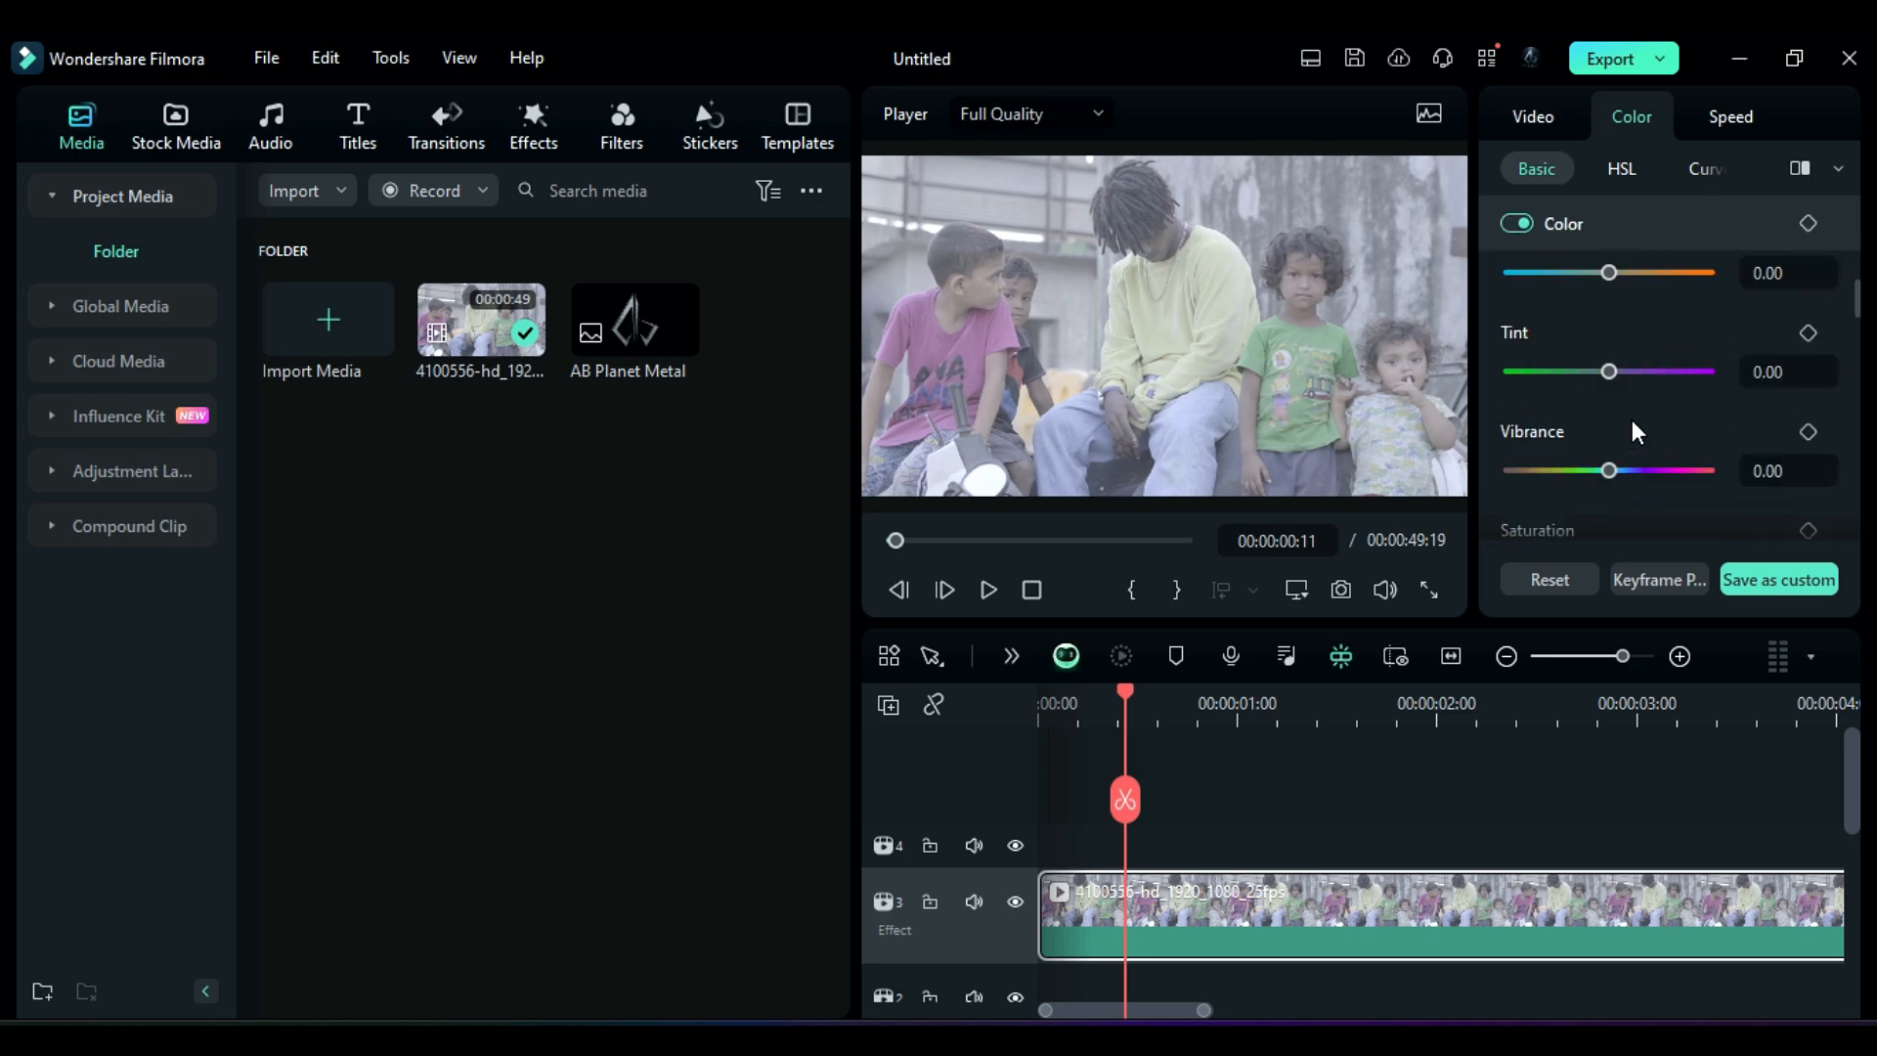
pyautogui.moveTo(1609, 392); pyautogui.dragTo(1612, 392)
pyautogui.moveTo(1609, 487); pyautogui.dragTo(1617, 490)
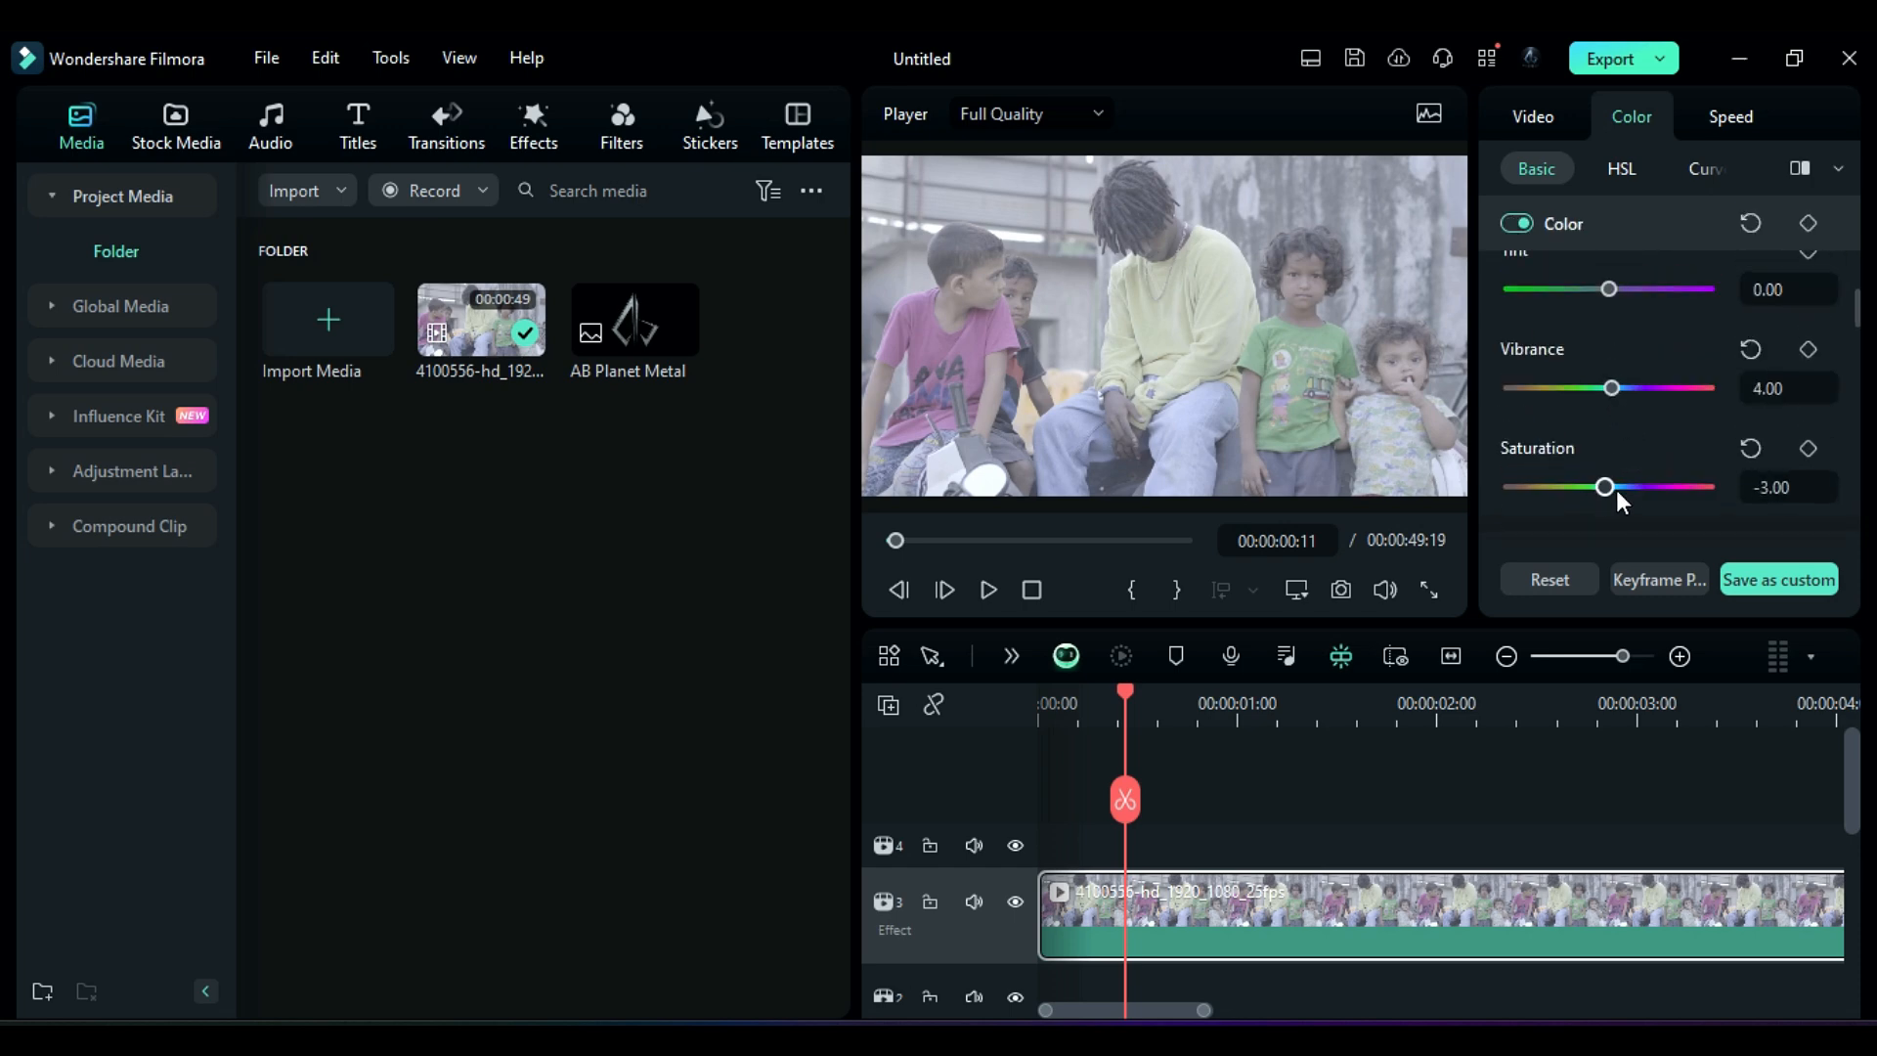
# Step: Adjust the Highlights color wheel and play the before/after comparison of the graded clip
pyautogui.scroll(-8, 1609, 429)
pyautogui.click(1623, 169)
pyautogui.moveTo(1609, 394); pyautogui.dragTo(1570, 393)
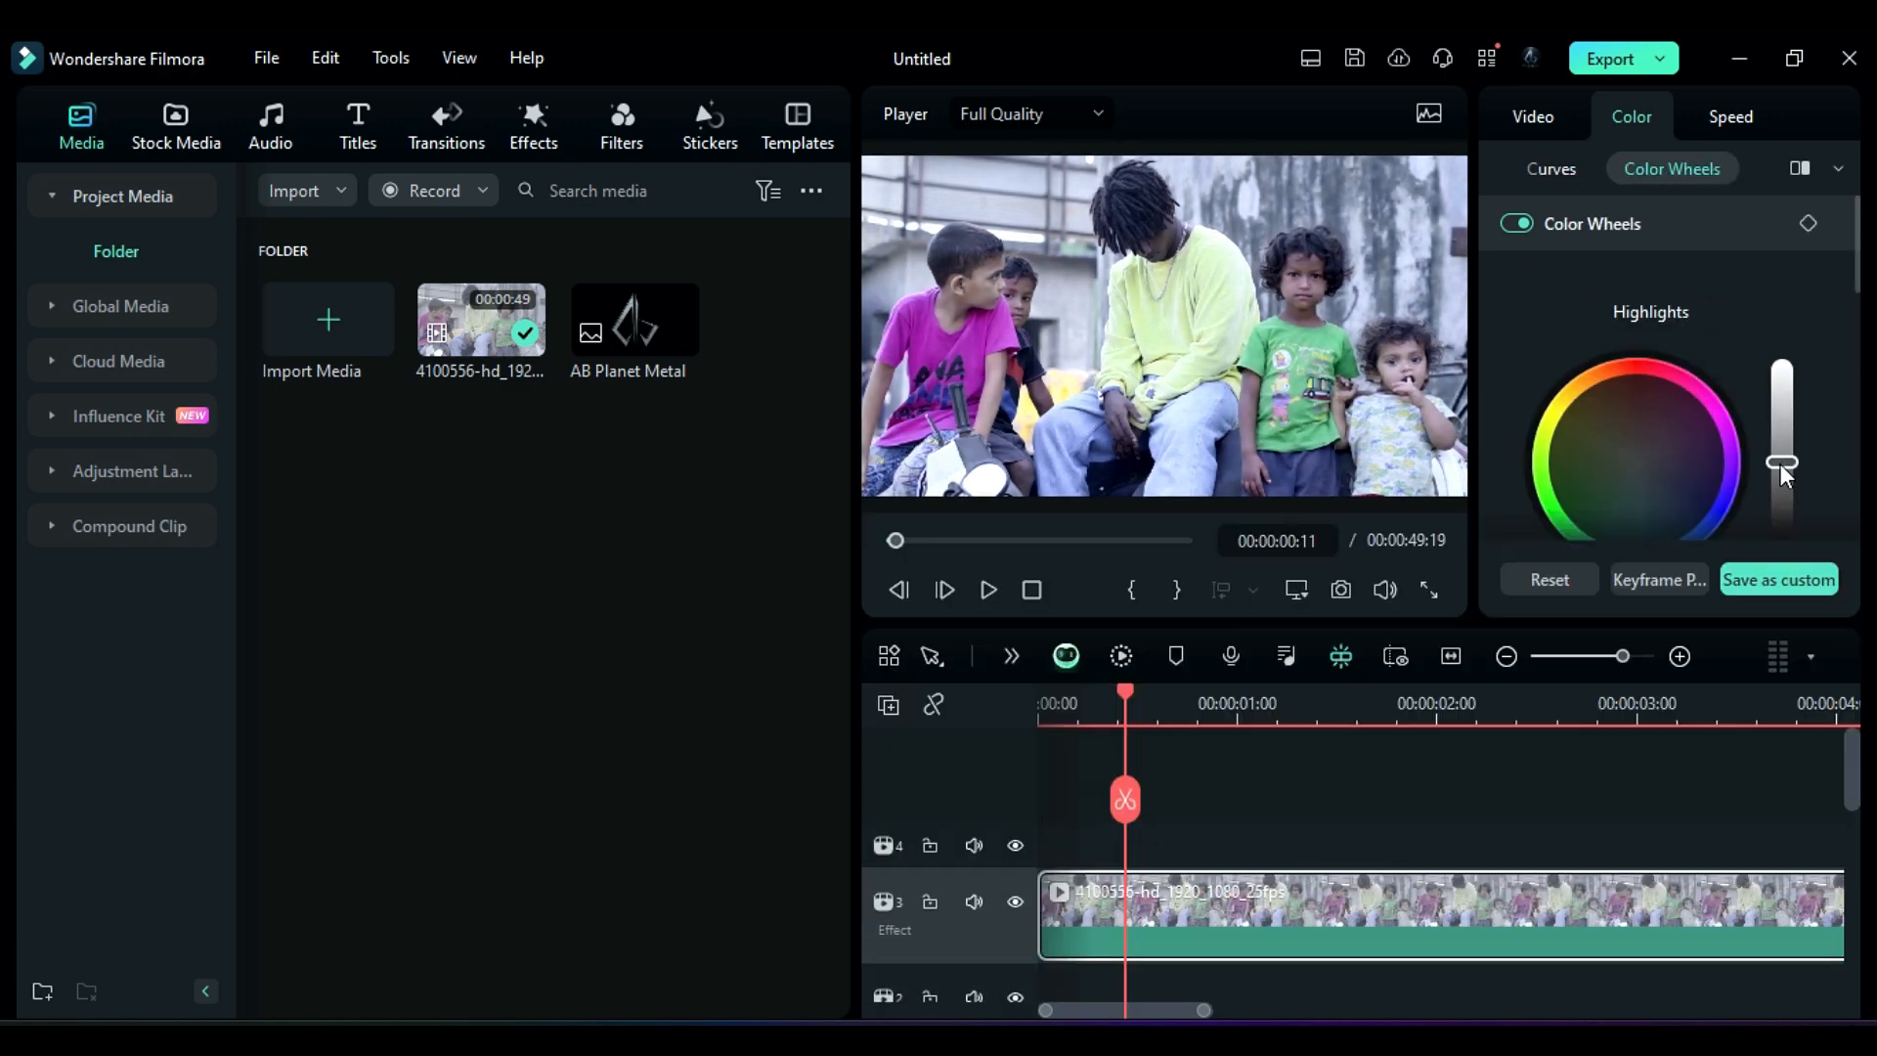
pyautogui.scroll(-5, 1796, 362)
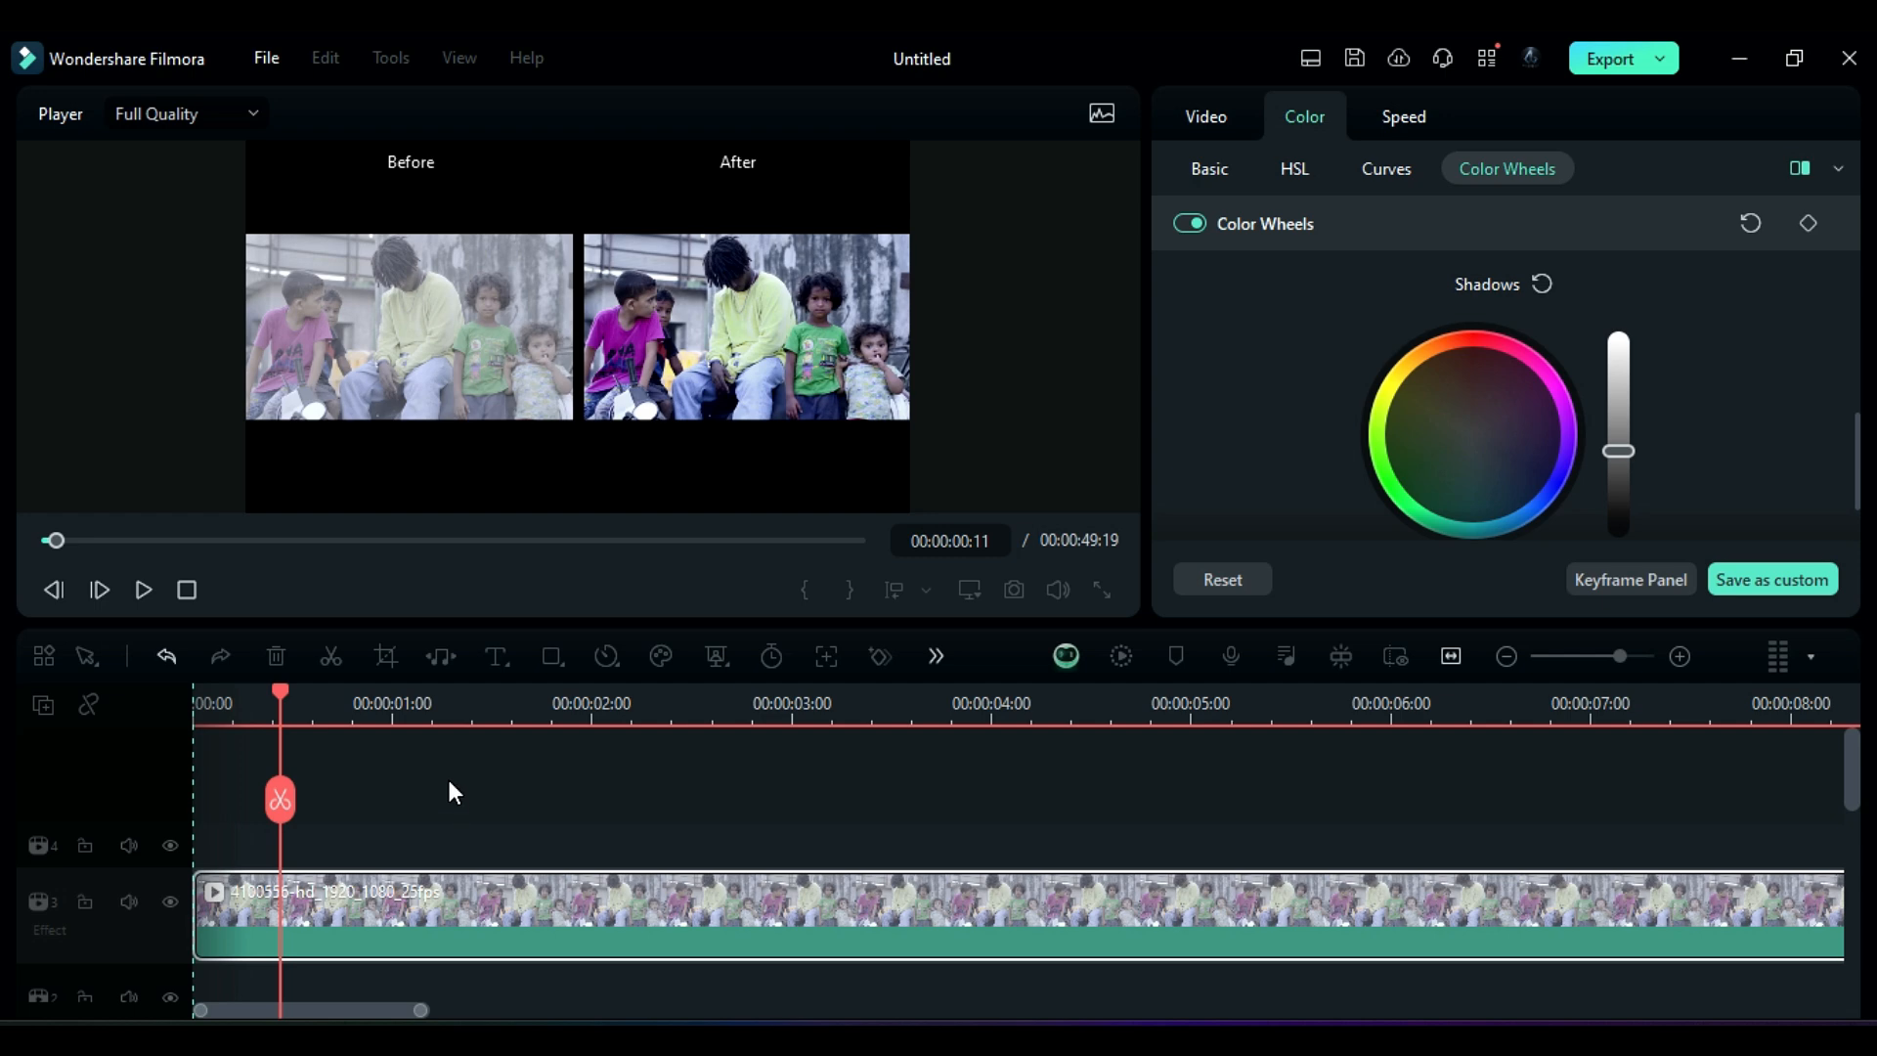
pyautogui.press('space')
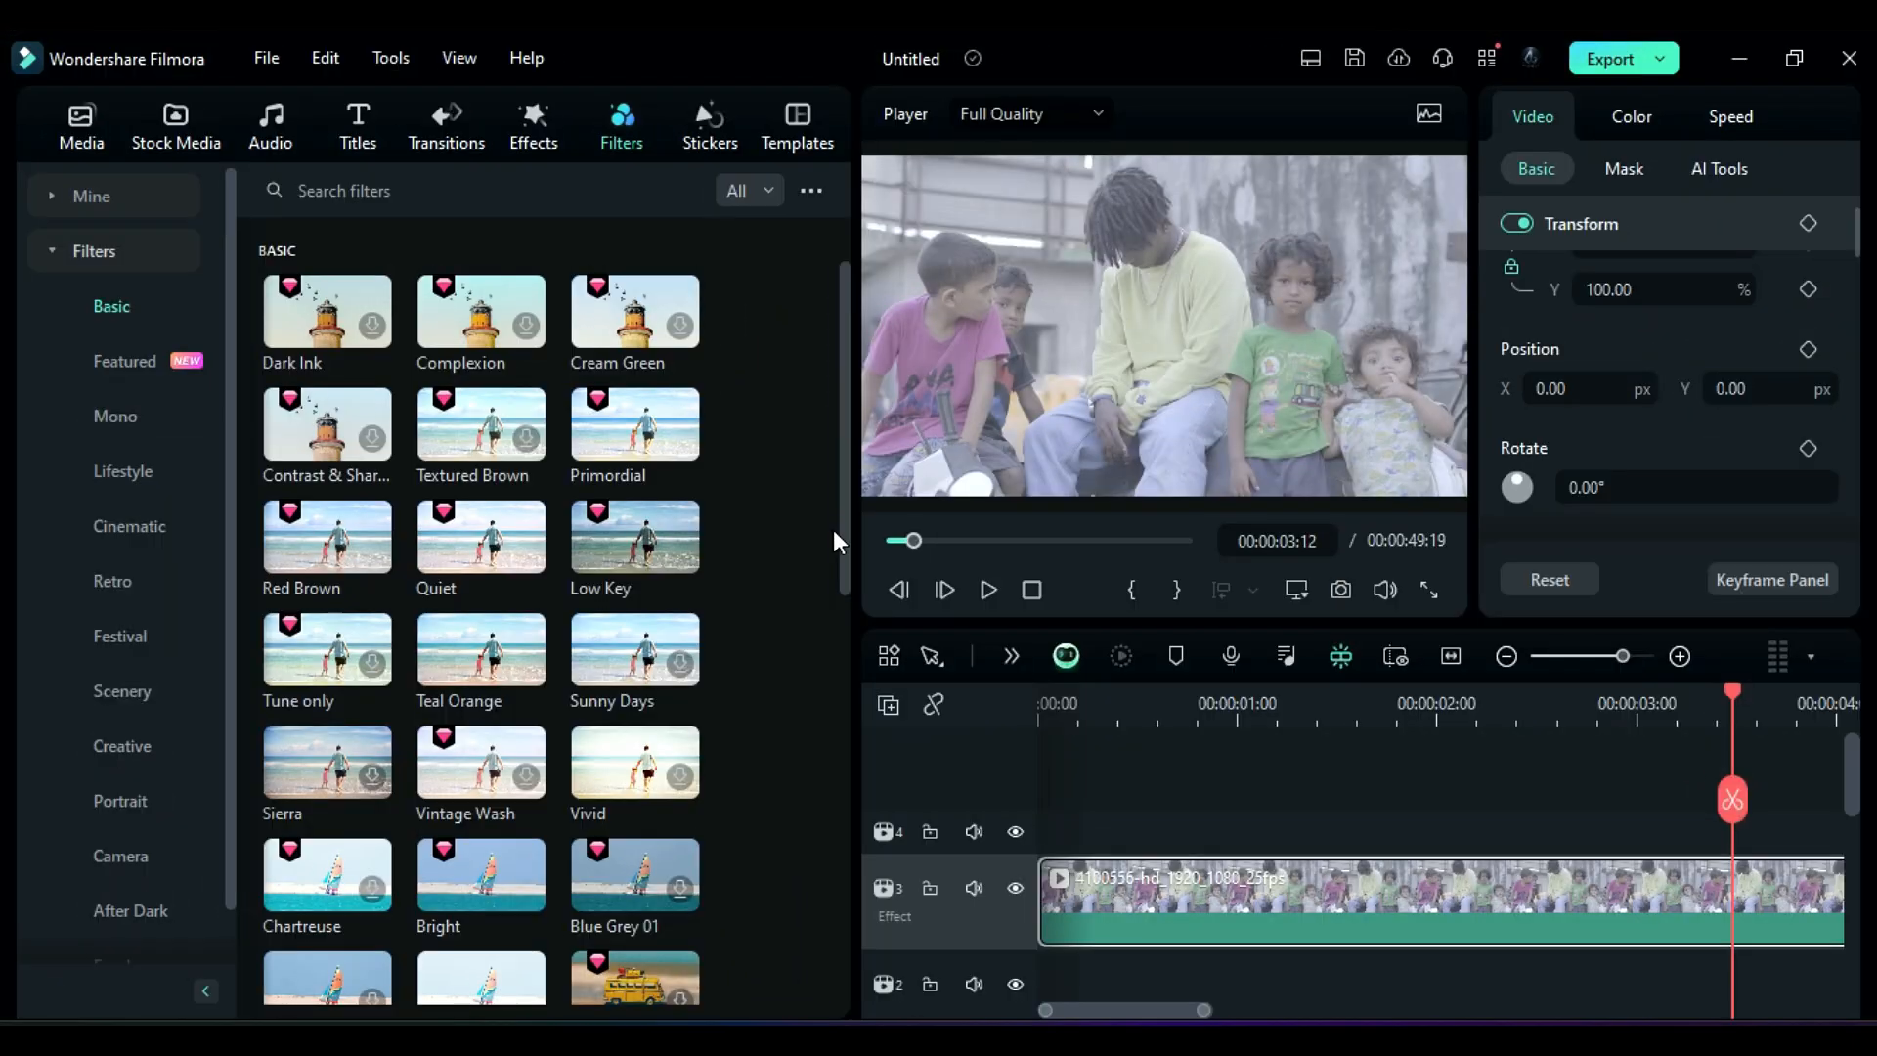
# Step: Add the Pink Grey mono filter on a track above the video clip
pyautogui.moveTo(838, 531); pyautogui.dragTo(877, 989)
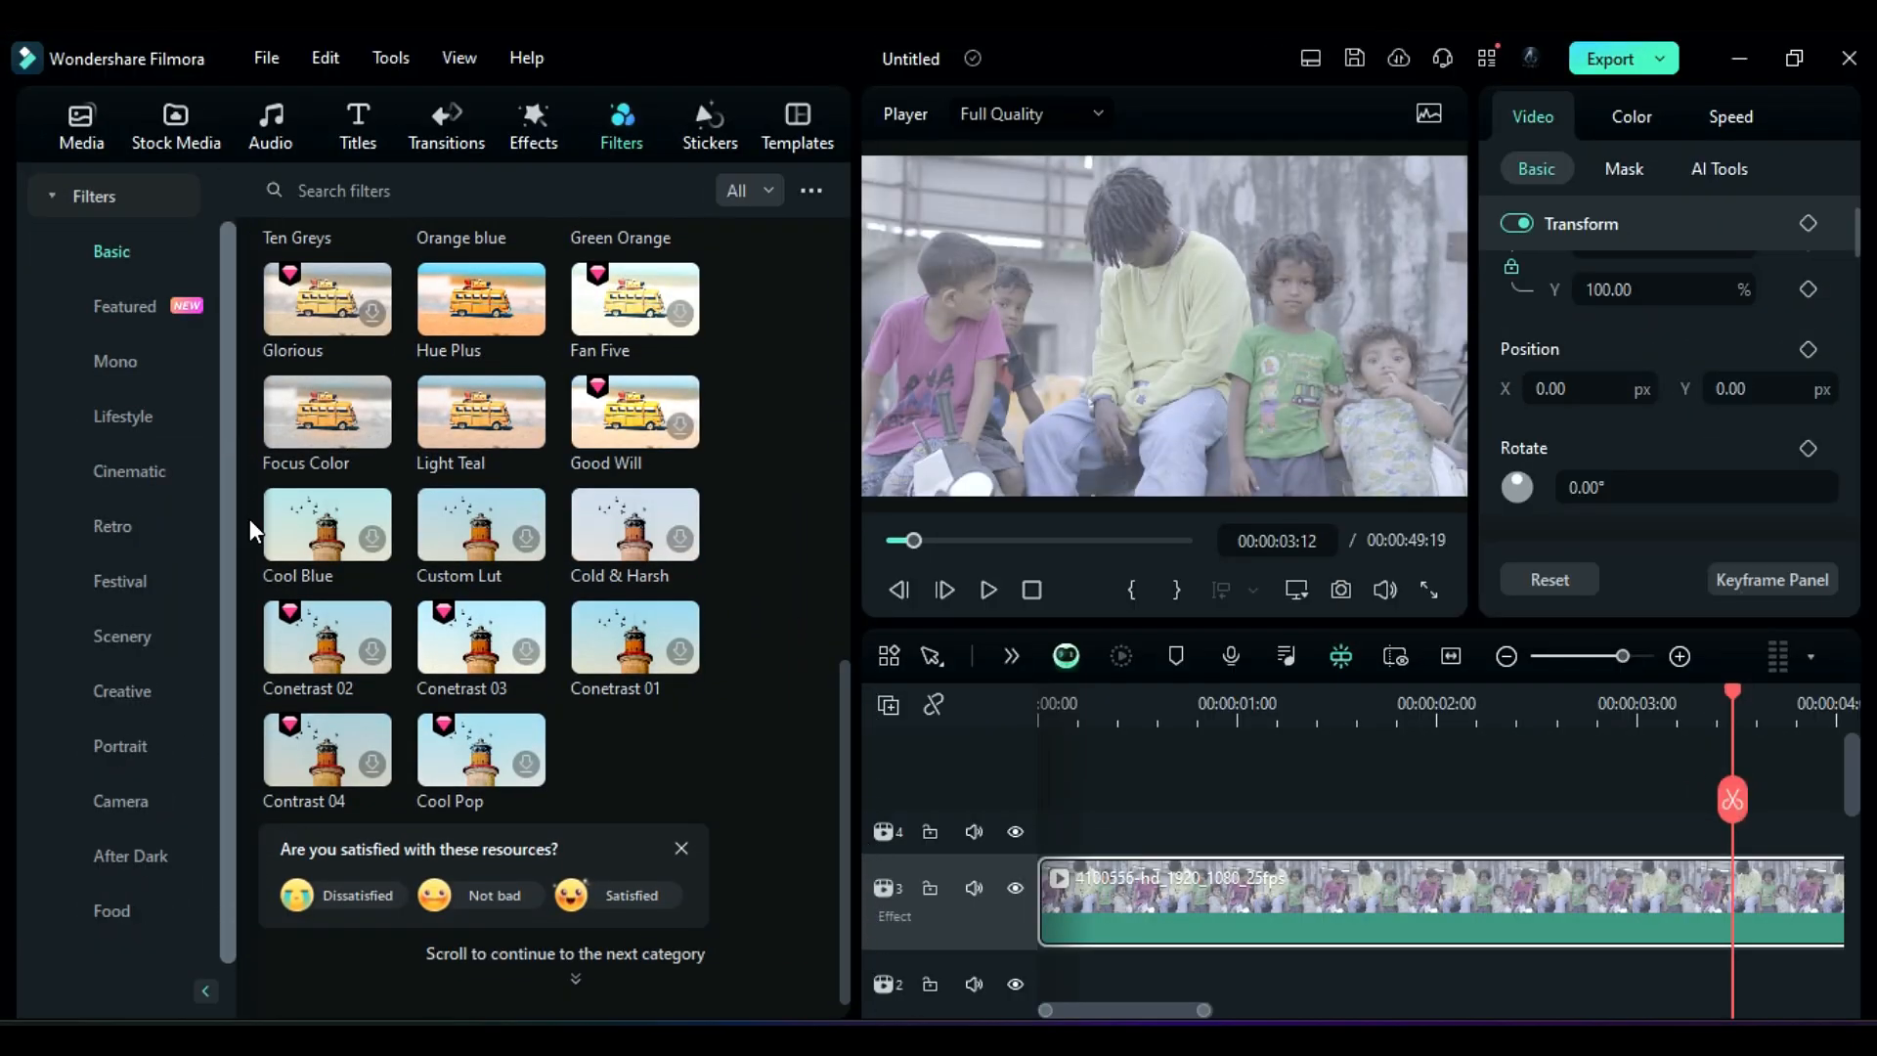
pyautogui.click(146, 417)
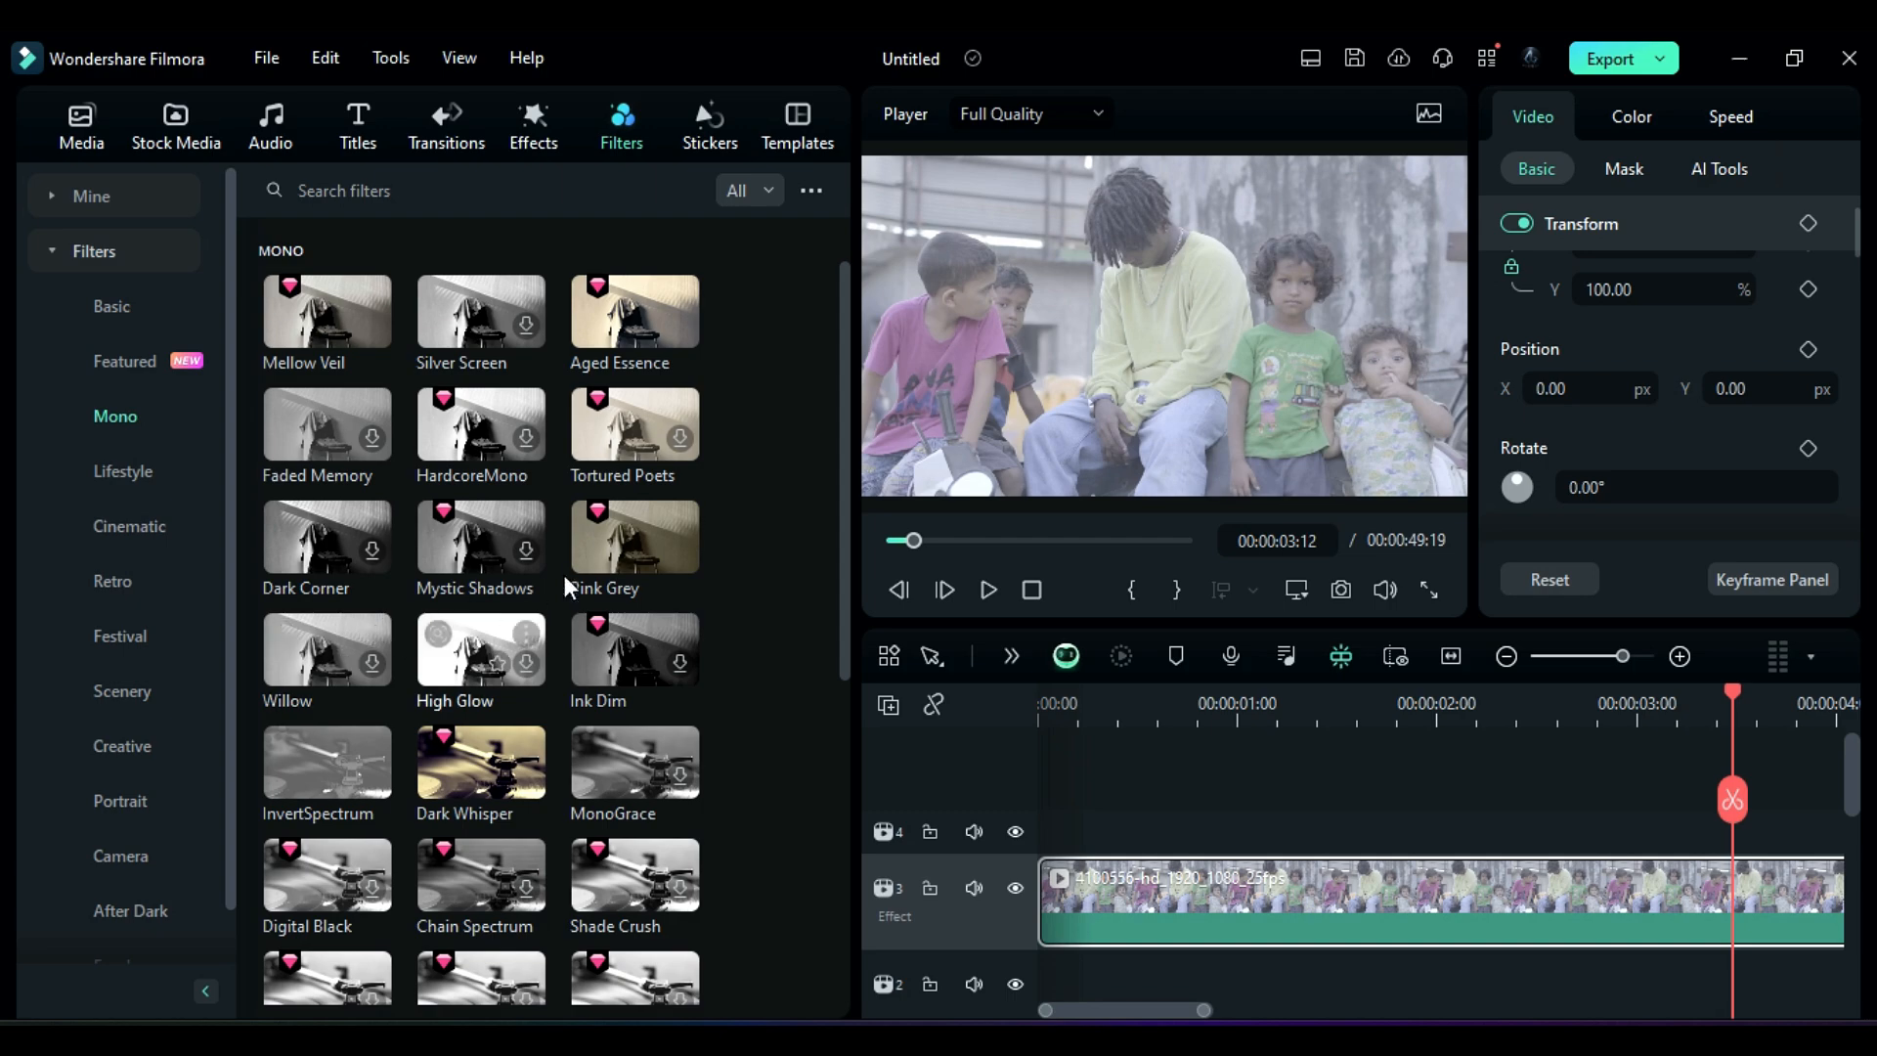
pyautogui.moveTo(585, 568); pyautogui.dragTo(1035, 836)
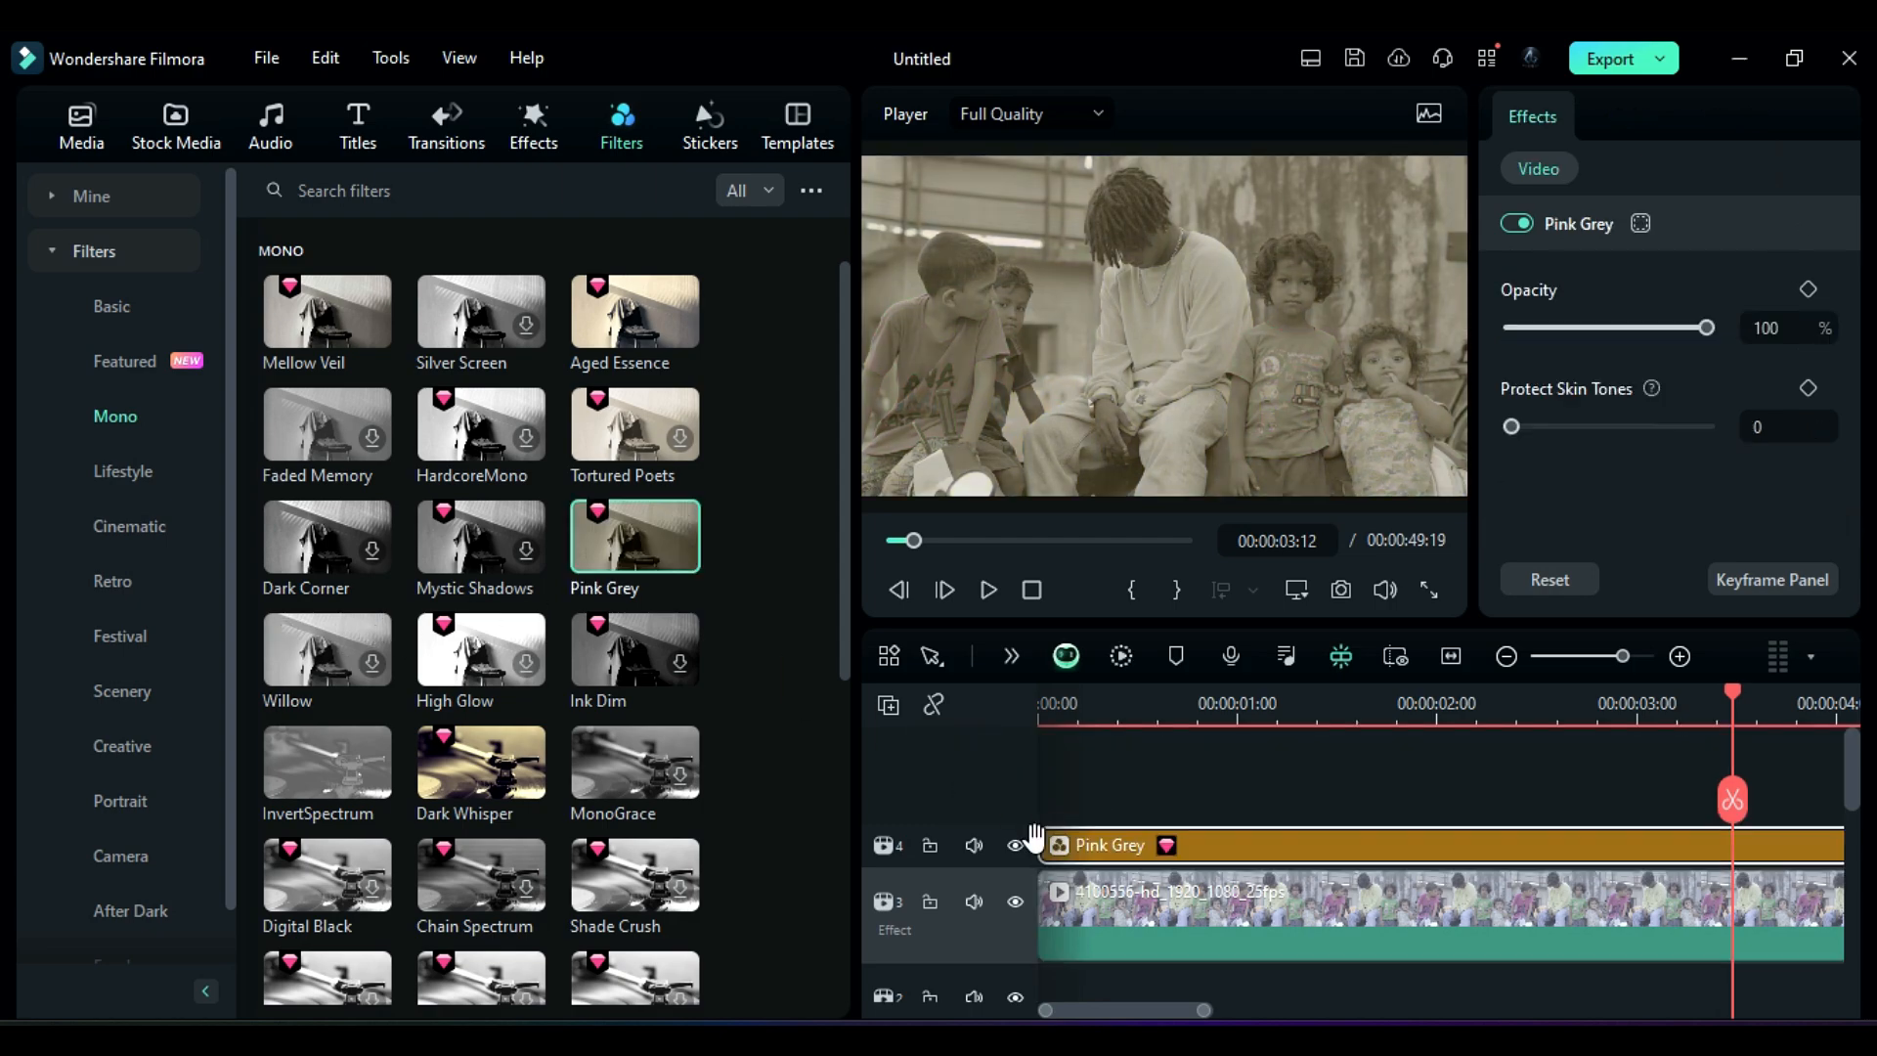
# Step: Add the VLog 709 Style camera filter on a new track above Pink Grey
pyautogui.click(119, 858)
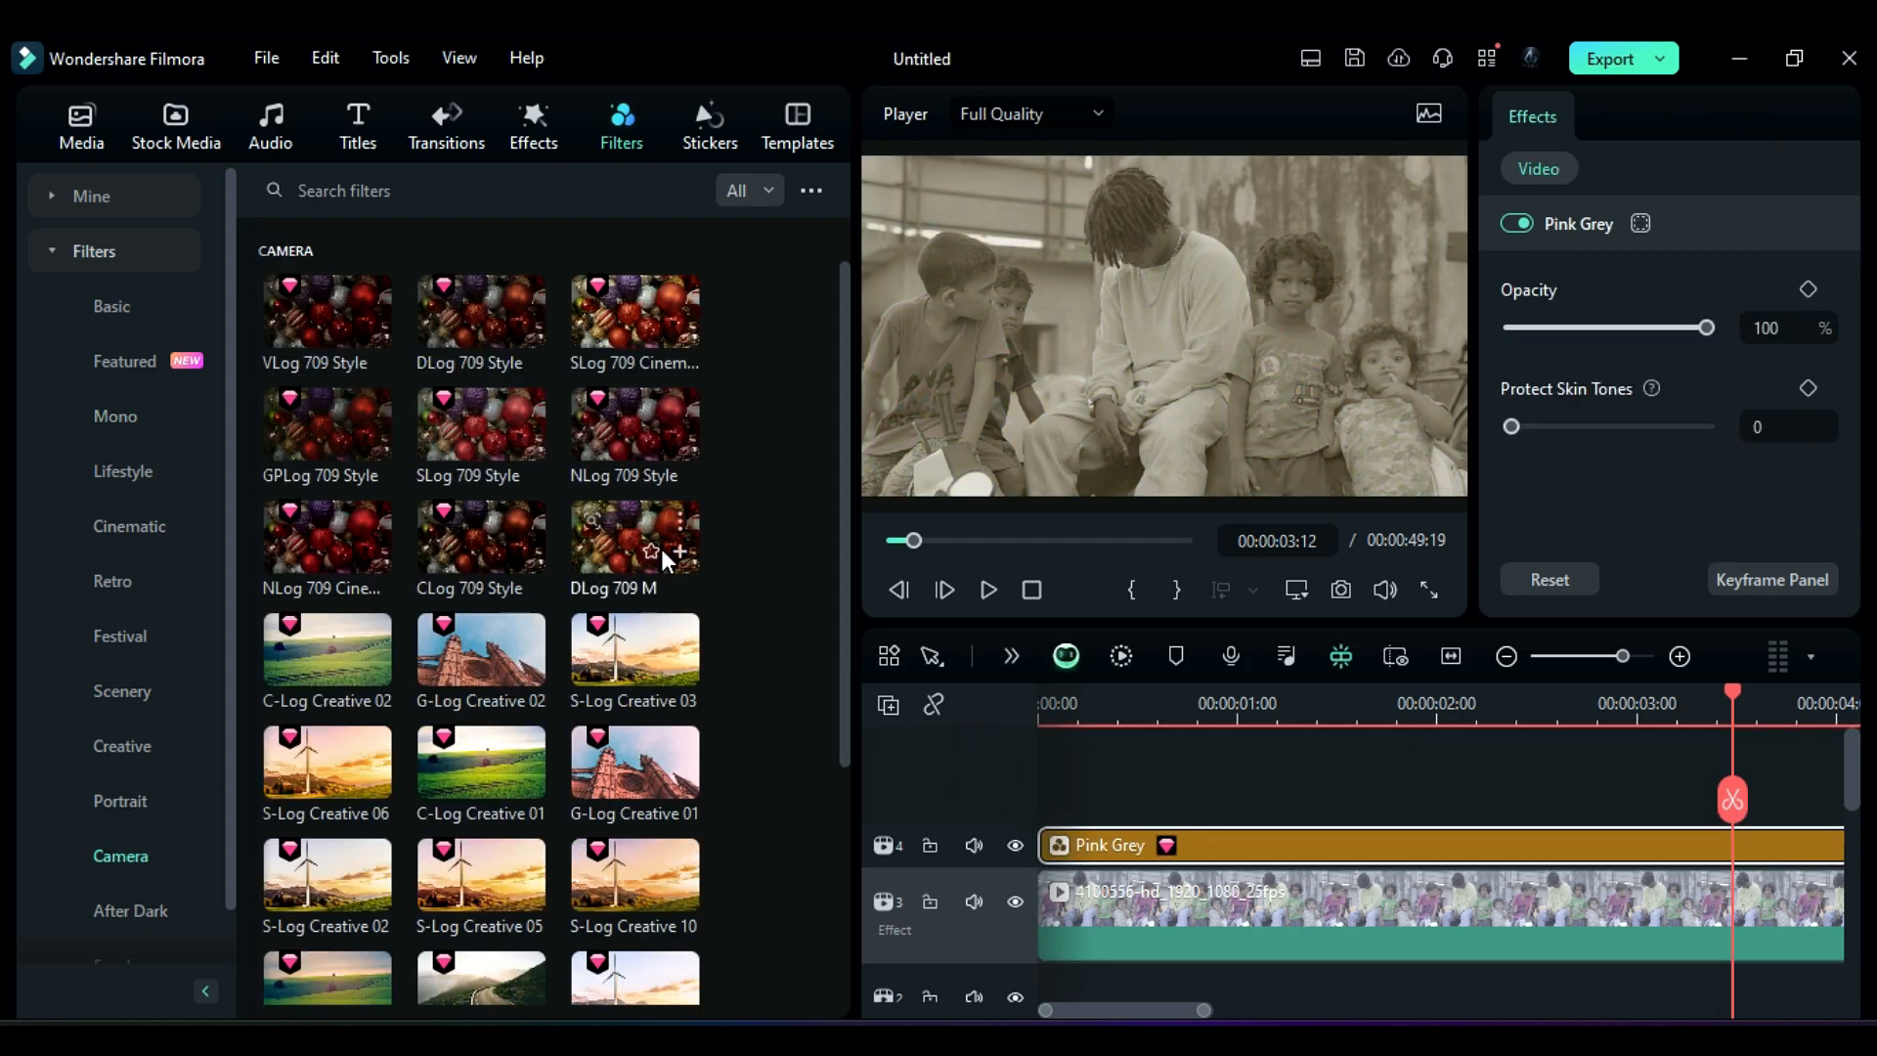
pyautogui.moveTo(846, 356); pyautogui.dragTo(908, 296)
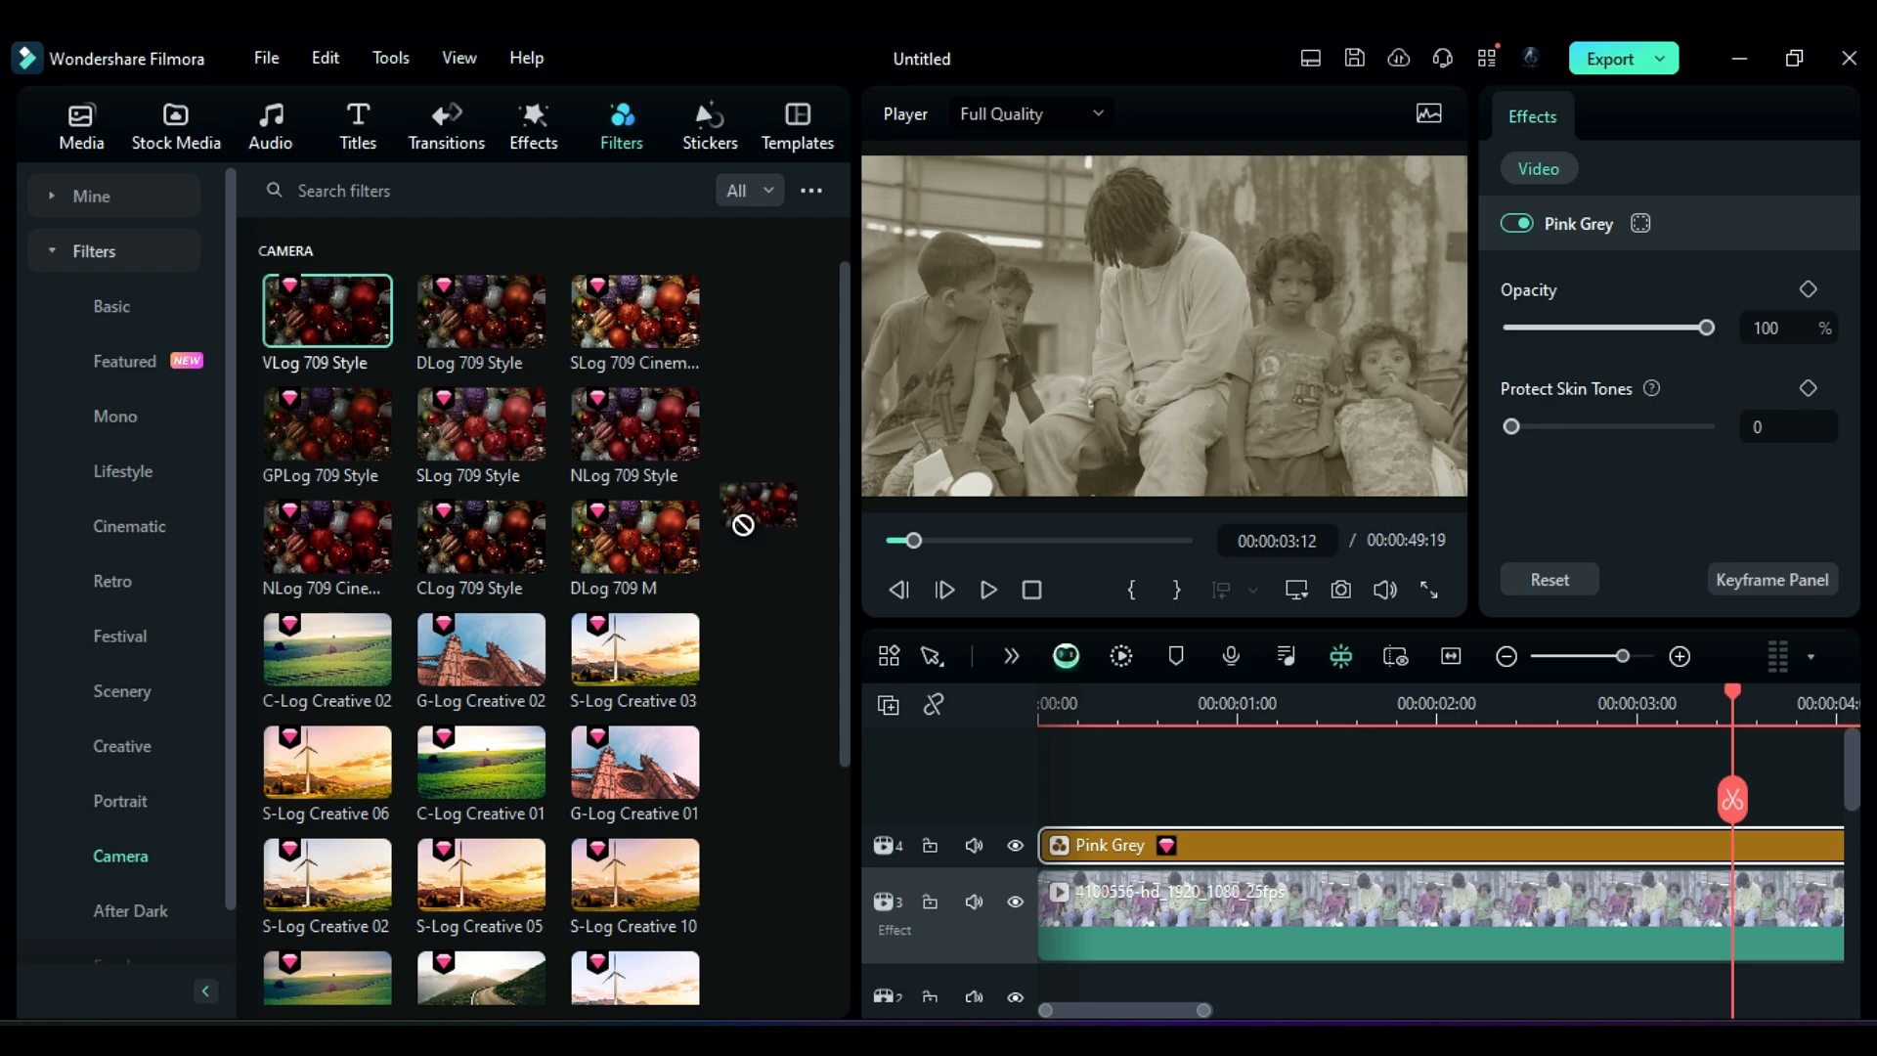
pyautogui.moveTo(744, 524); pyautogui.dragTo(1024, 781)
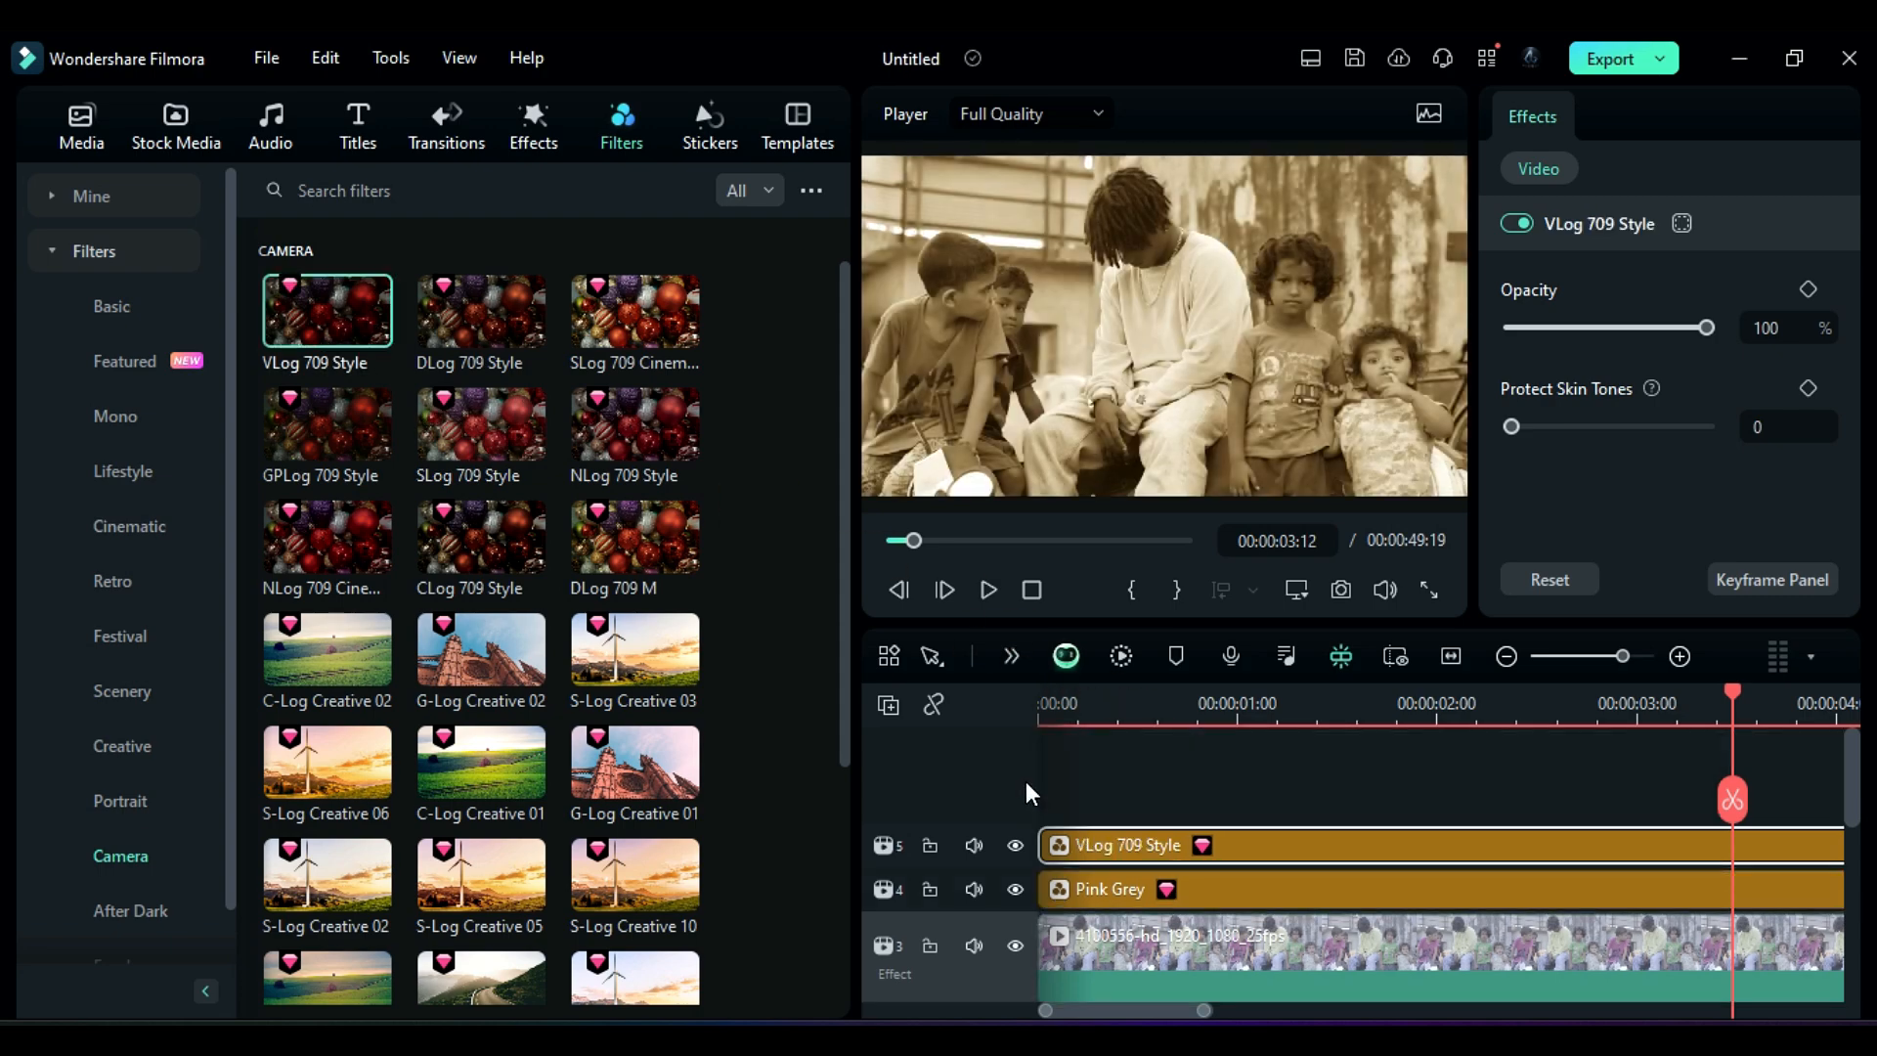
# Step: Add the Throw In shake effect on a new track above the filters
pyautogui.scroll(-1, 1026, 781)
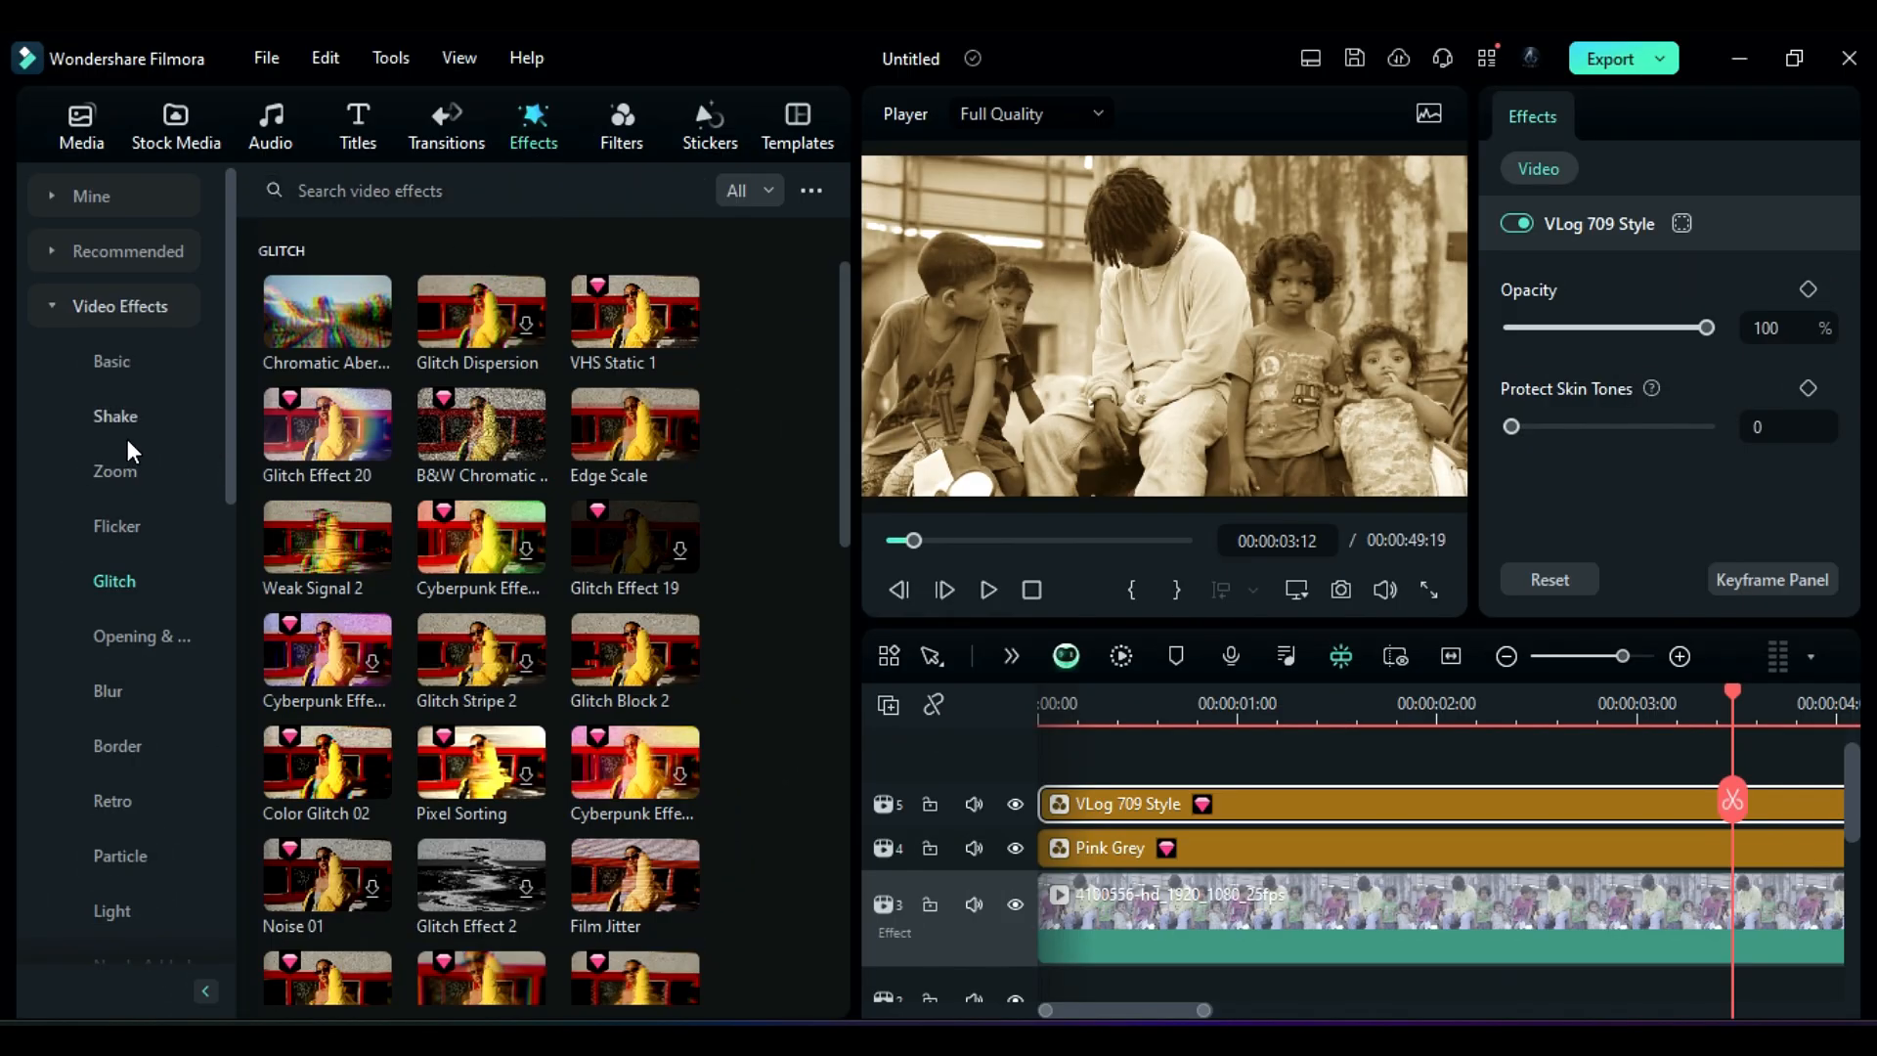
pyautogui.click(117, 418)
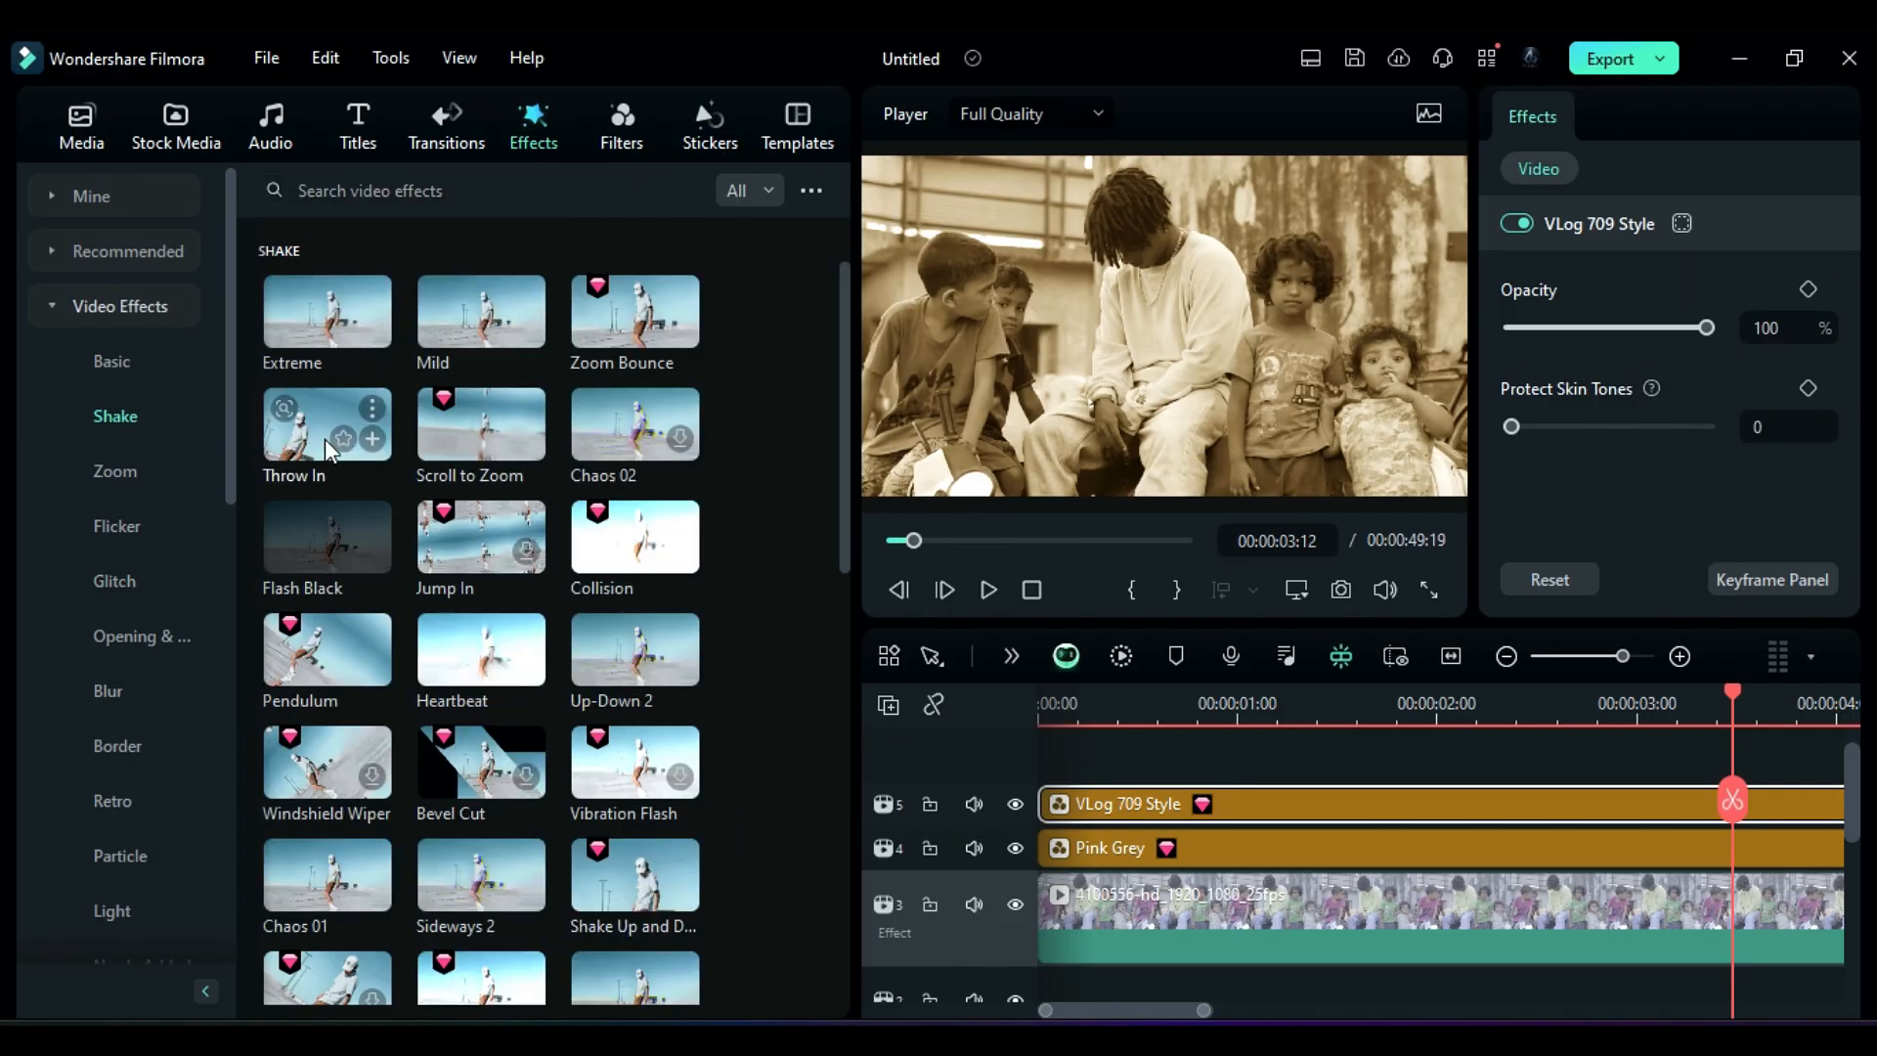
pyautogui.moveTo(314, 449); pyautogui.dragTo(928, 643)
pyautogui.moveTo(1071, 743); pyautogui.dragTo(1181, 704)
pyautogui.click(1052, 704)
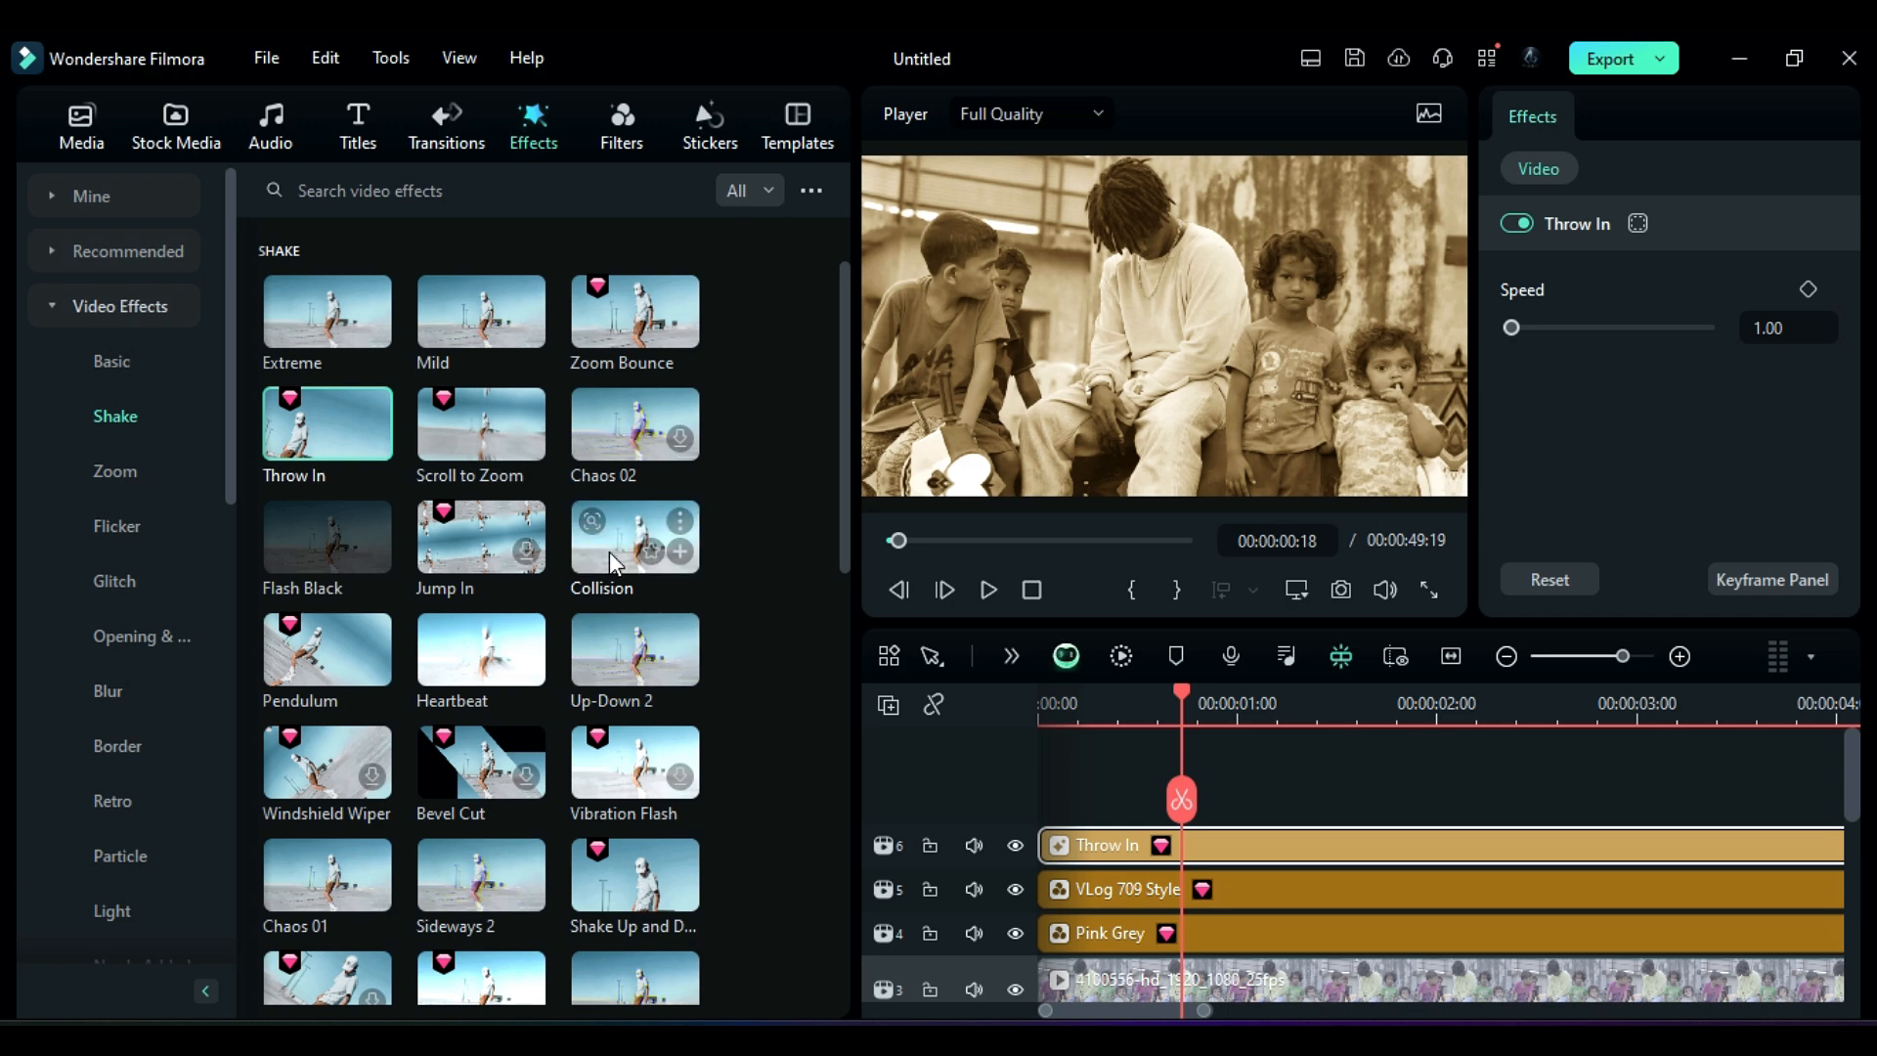
# Step: Add the Collision and Shake Up and Down effects on new tracks and play from the start
pyautogui.moveTo(634, 538); pyautogui.dragTo(1047, 810)
pyautogui.moveTo(634, 875); pyautogui.dragTo(1034, 733)
pyautogui.click(1038, 705)
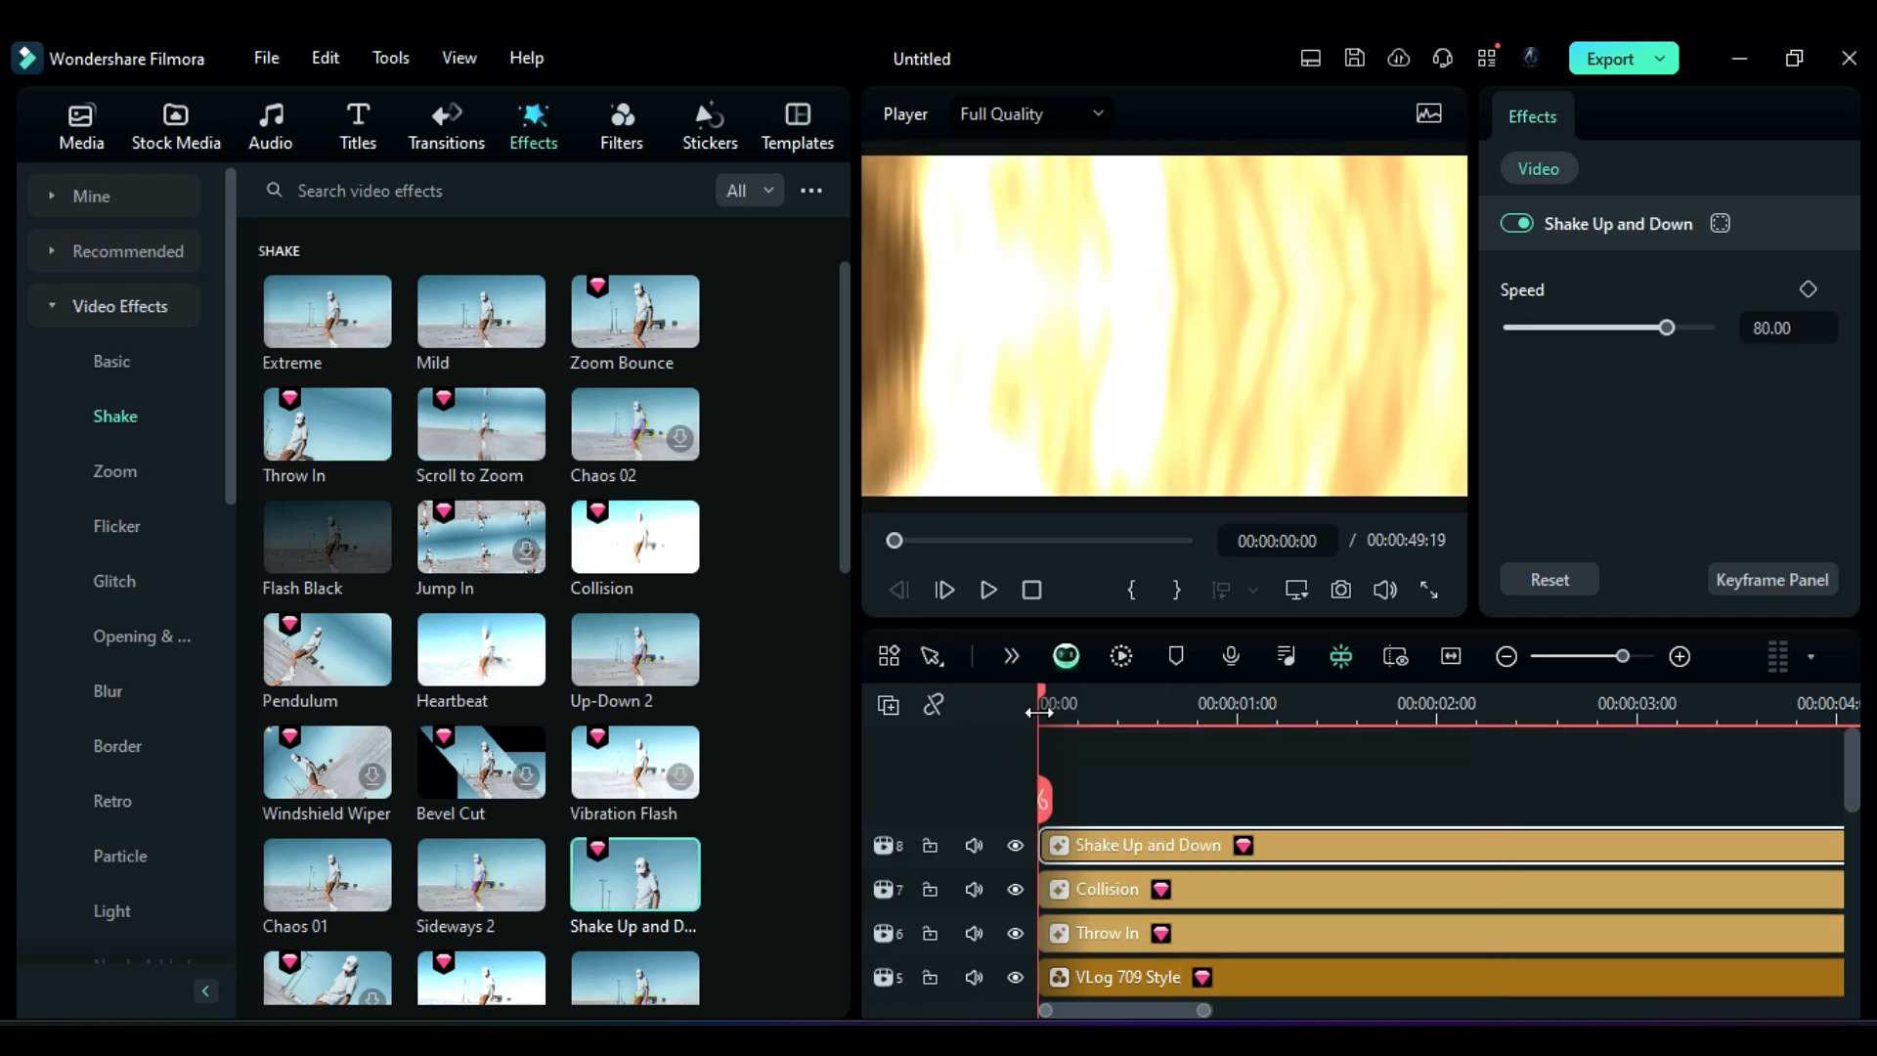
pyautogui.press('space')
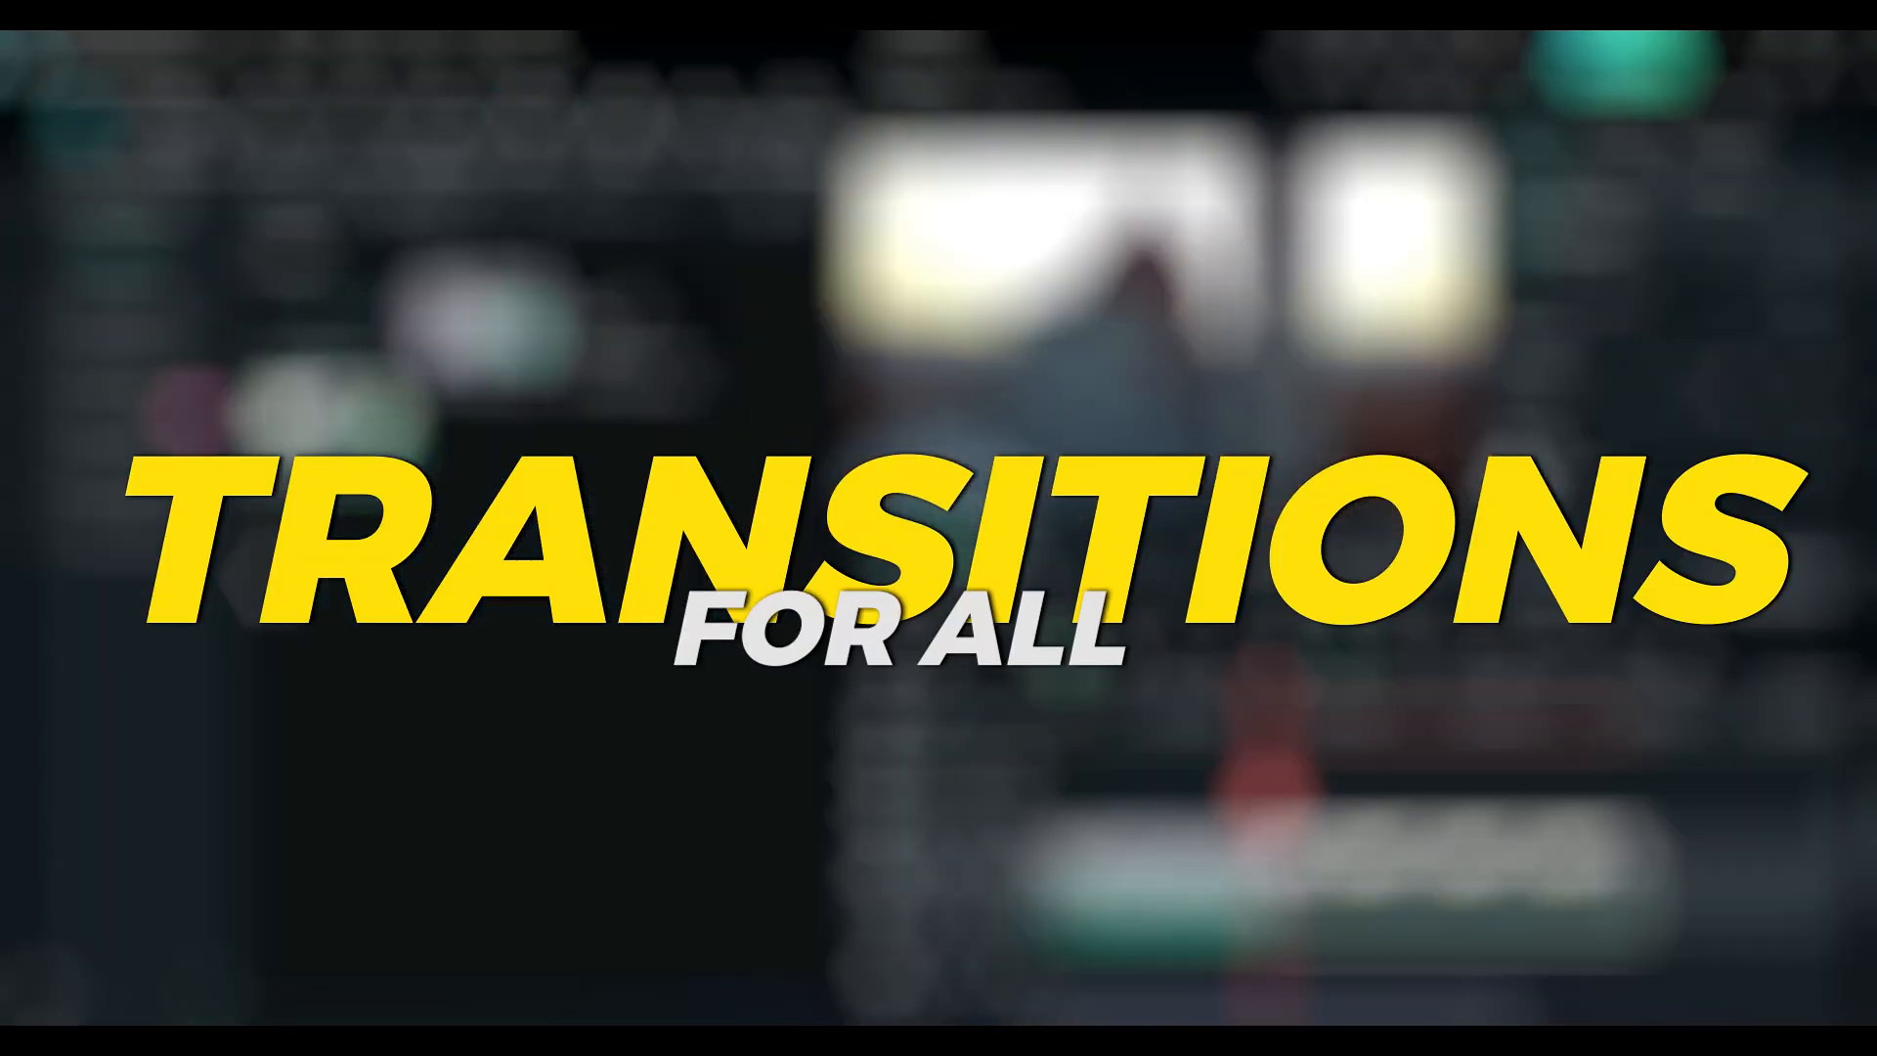
# Step: Browse the transition categories and apply the Speed Blur Box Turn 1 transition between the two clips, then play it
pyautogui.click(440, 132)
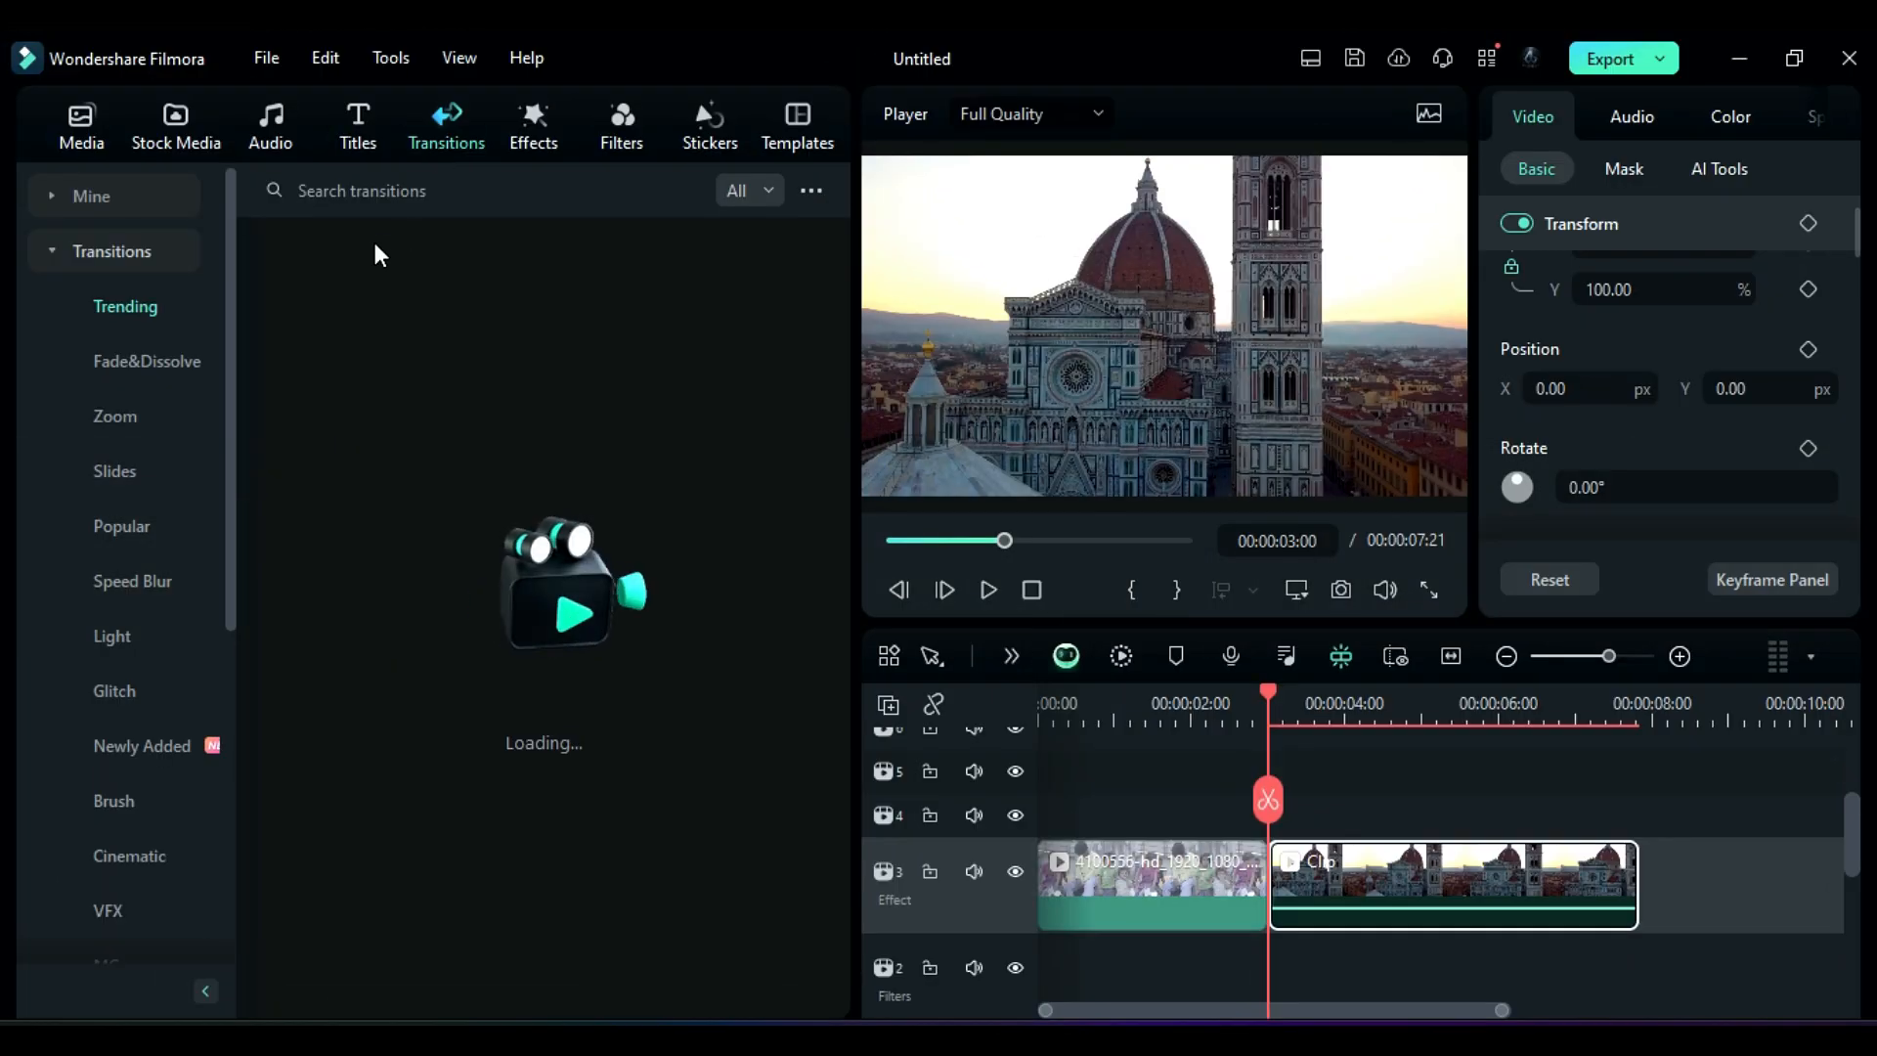
pyautogui.moveTo(226, 270); pyautogui.dragTo(274, 287)
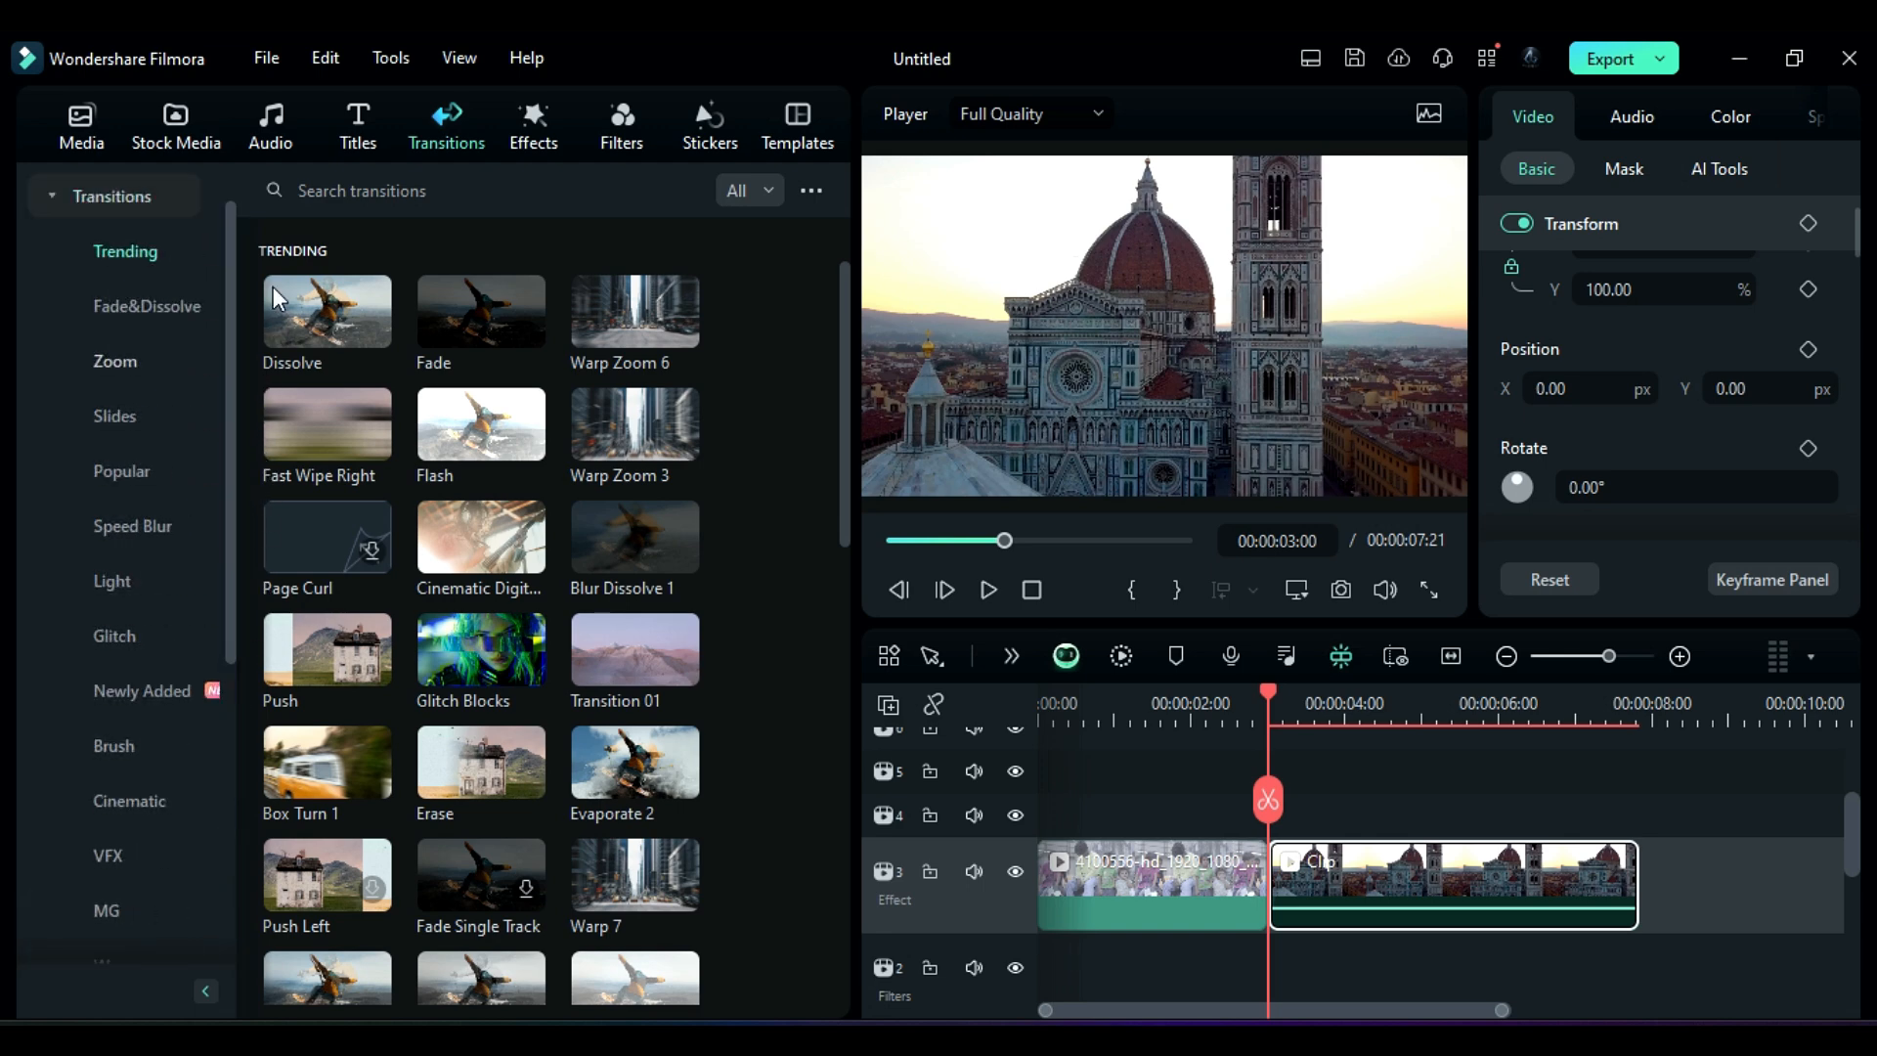
pyautogui.click(157, 311)
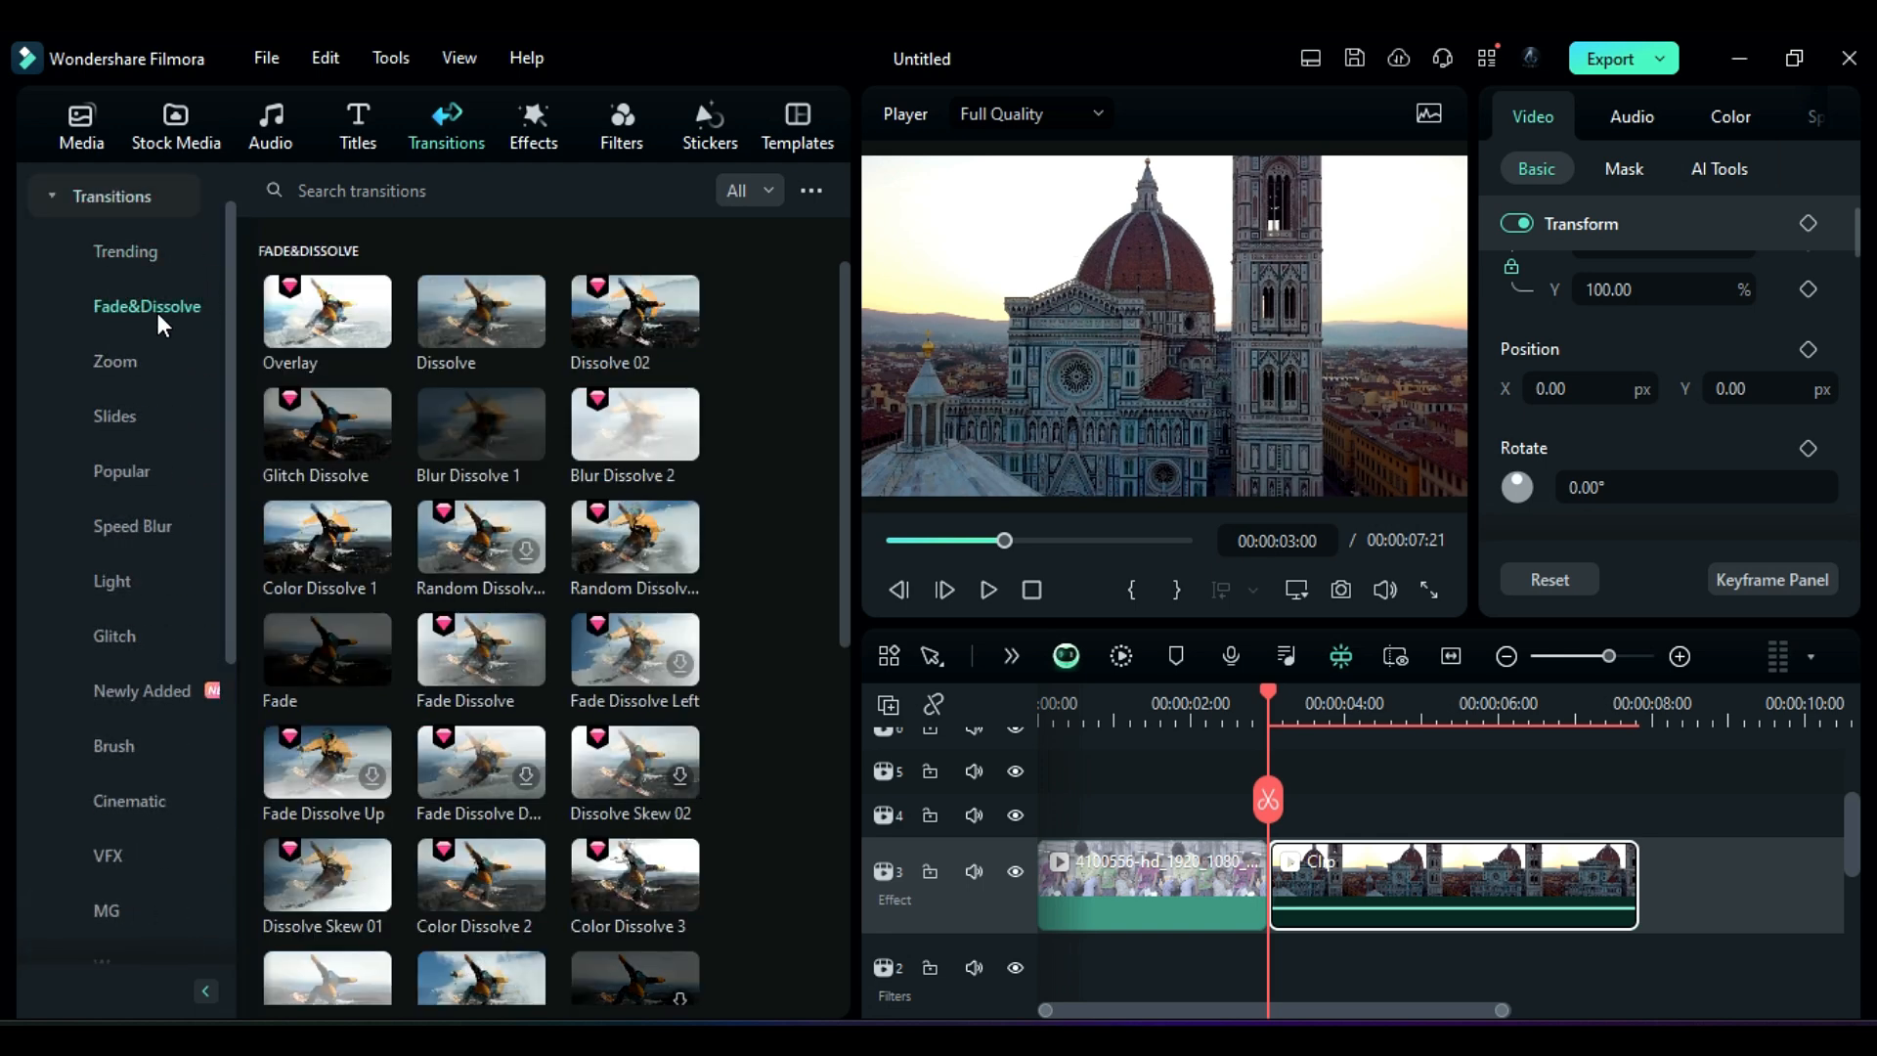
pyautogui.click(128, 357)
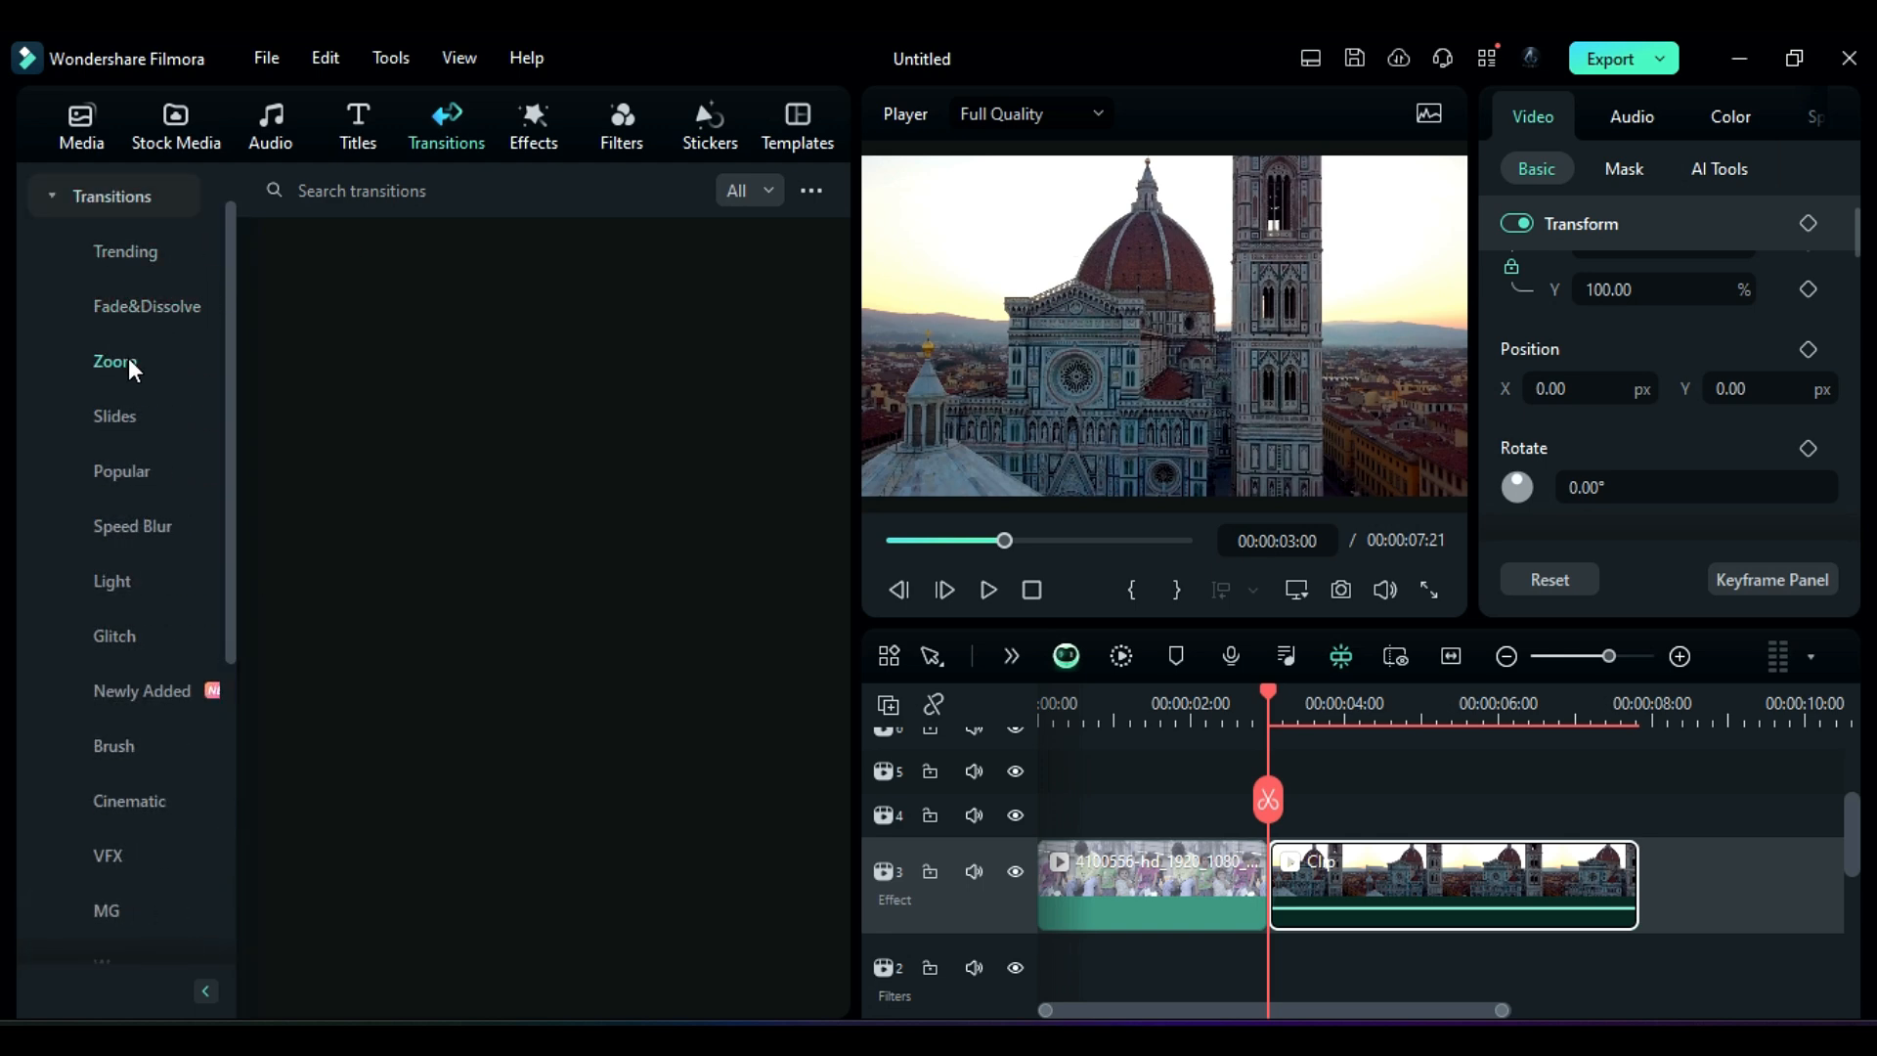
pyautogui.click(128, 415)
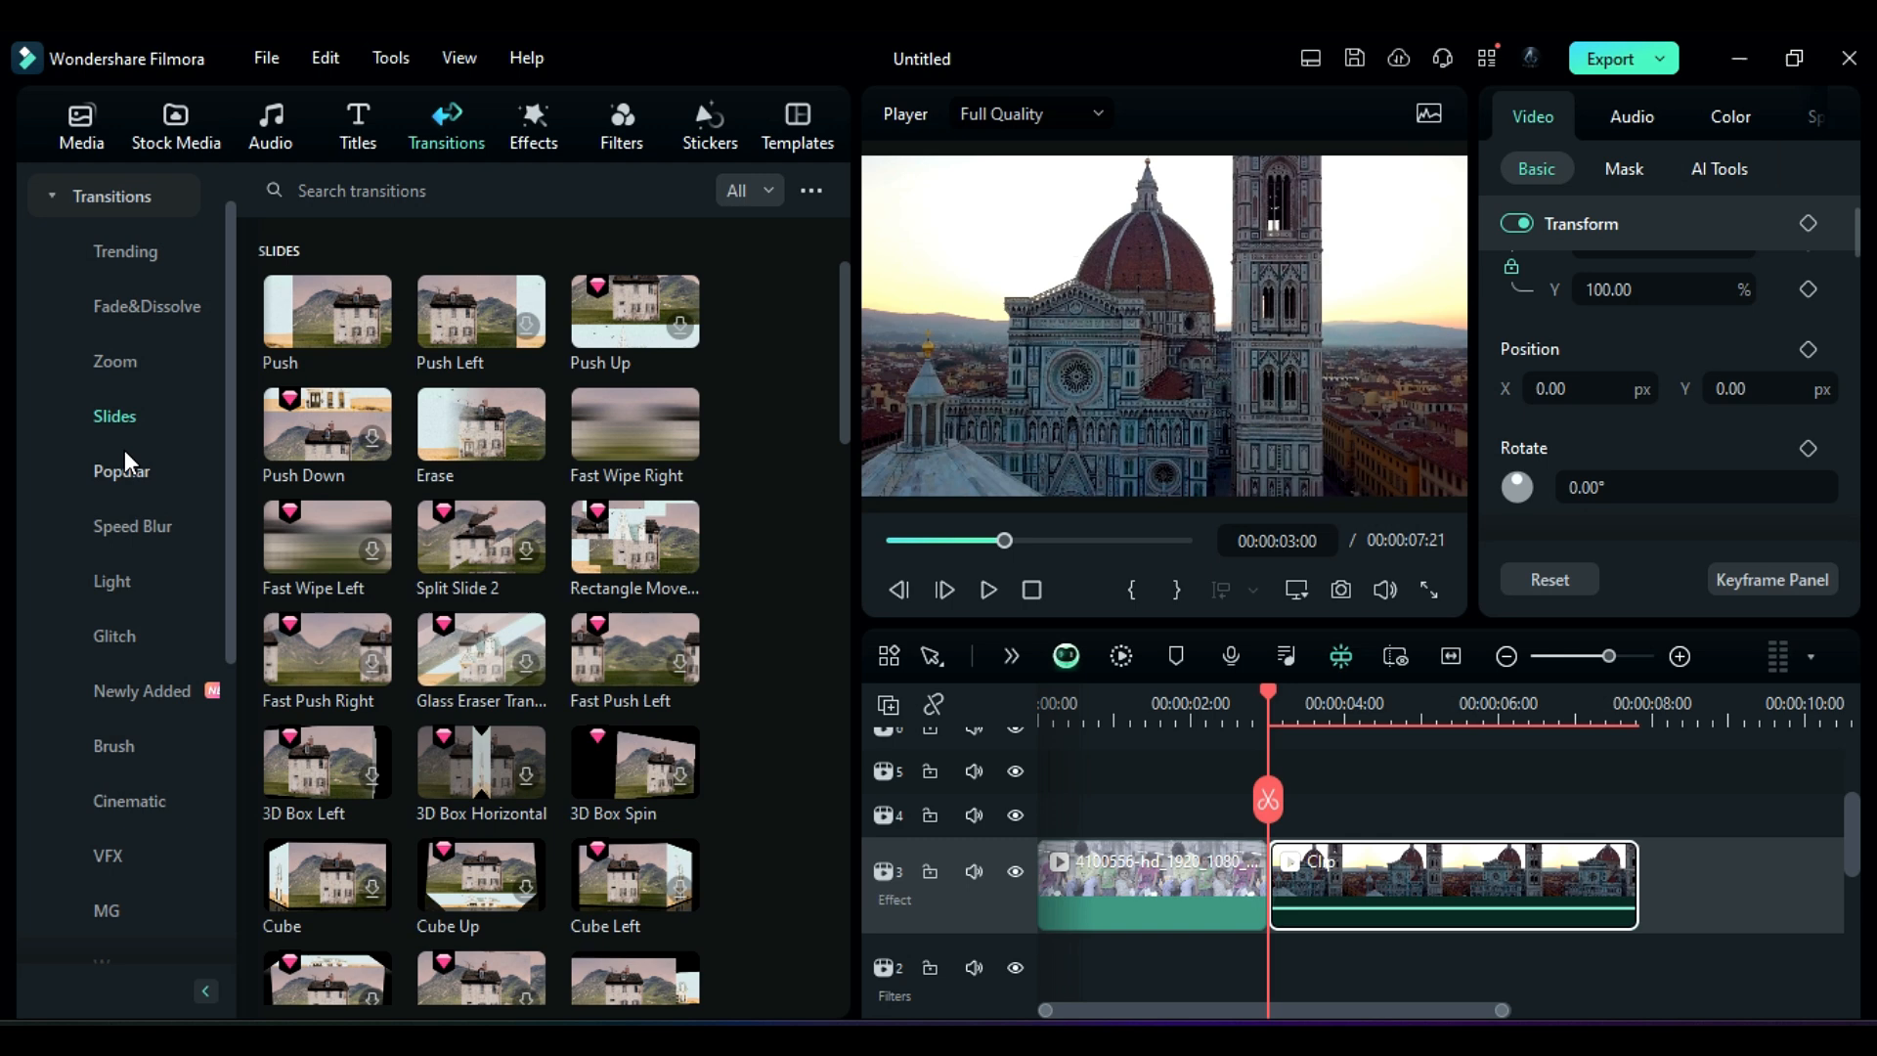
pyautogui.click(161, 523)
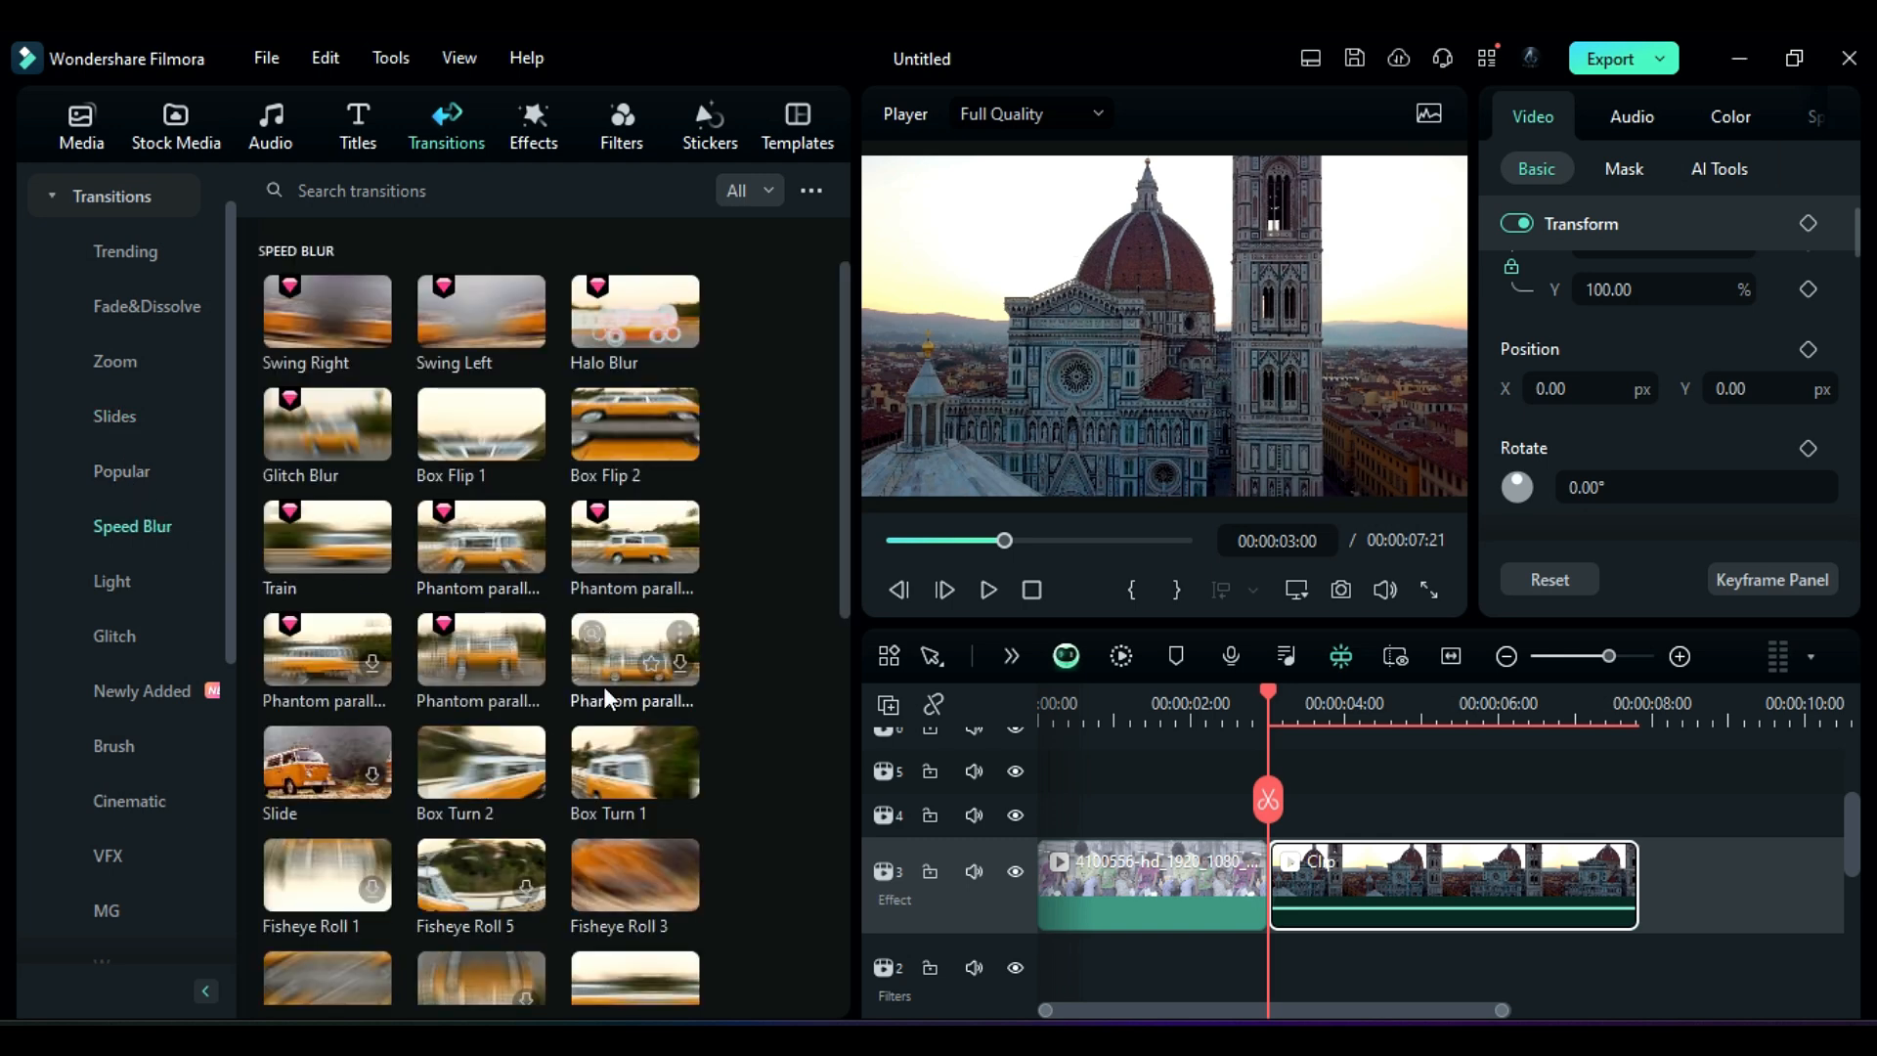
pyautogui.moveTo(1037, 868); pyautogui.dragTo(1262, 898)
pyautogui.click(1175, 692)
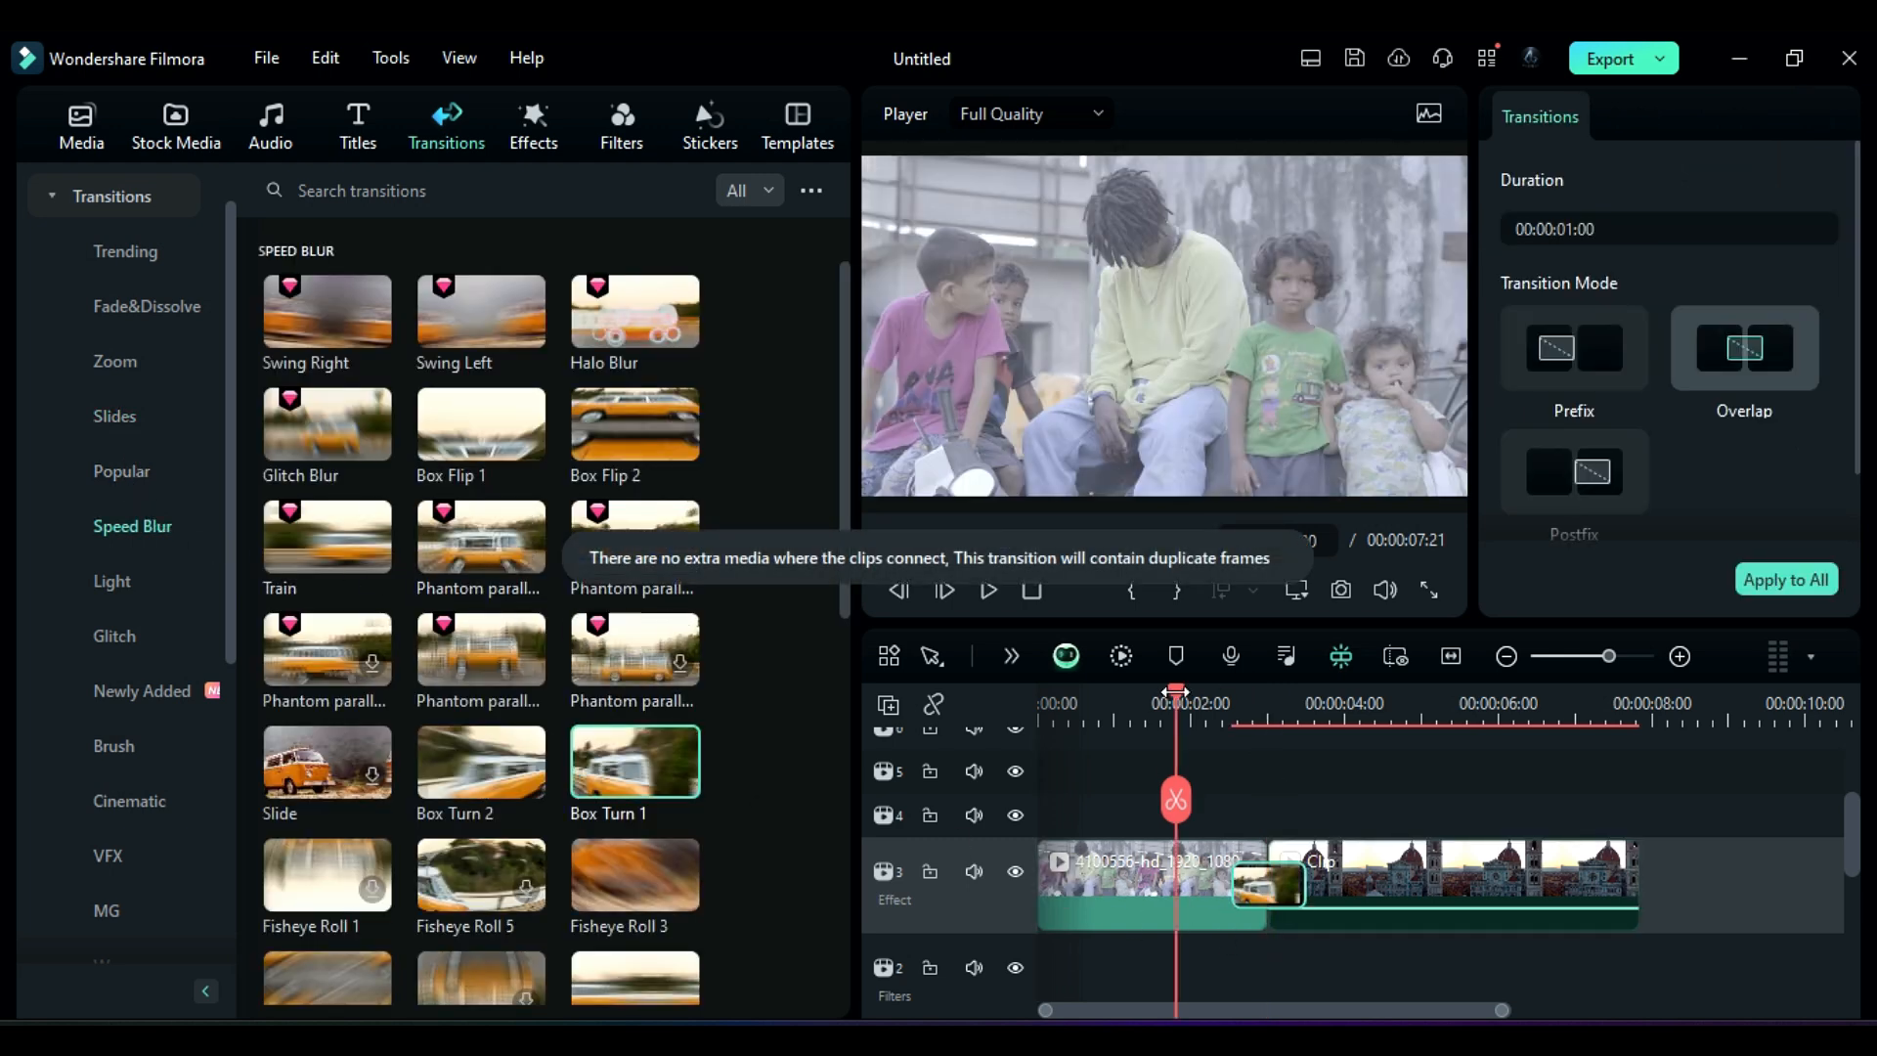
pyautogui.press('space')
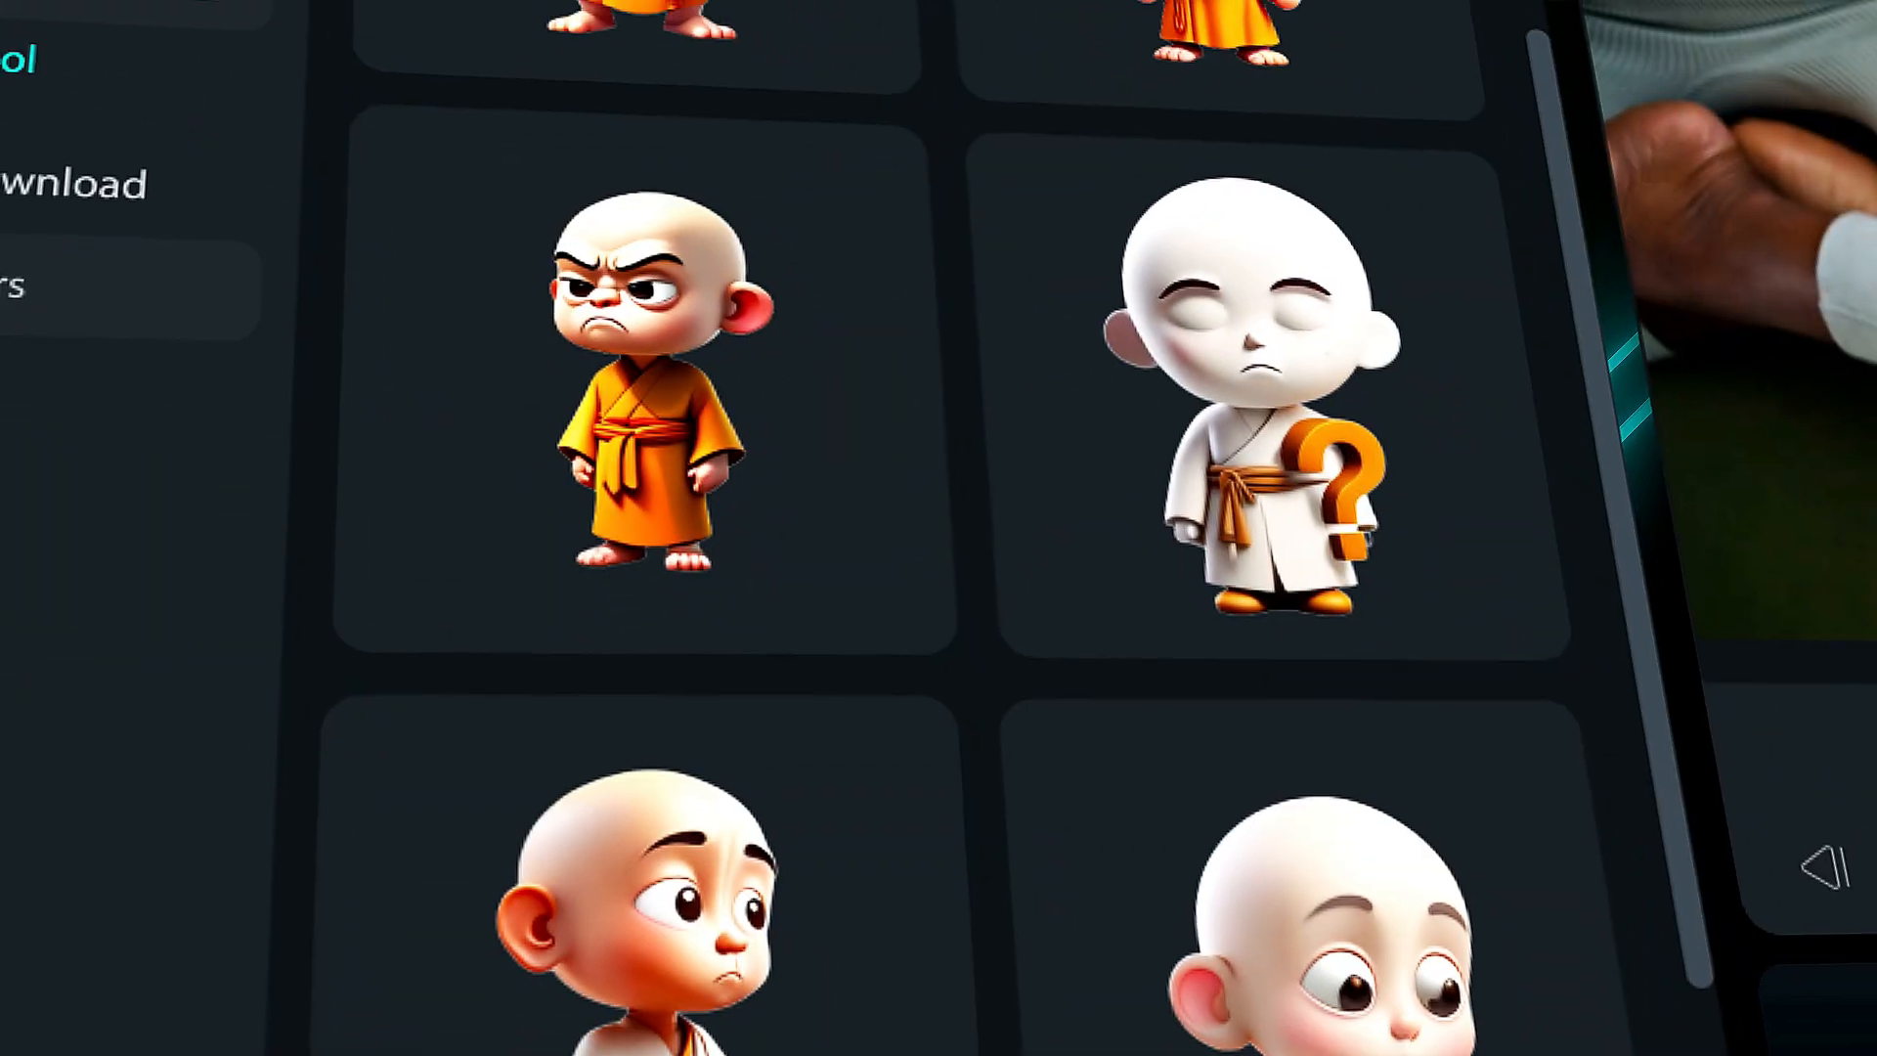
# Step: Replace the transition between the two clips with Halo Blur
pyautogui.scroll(8, 938, 548)
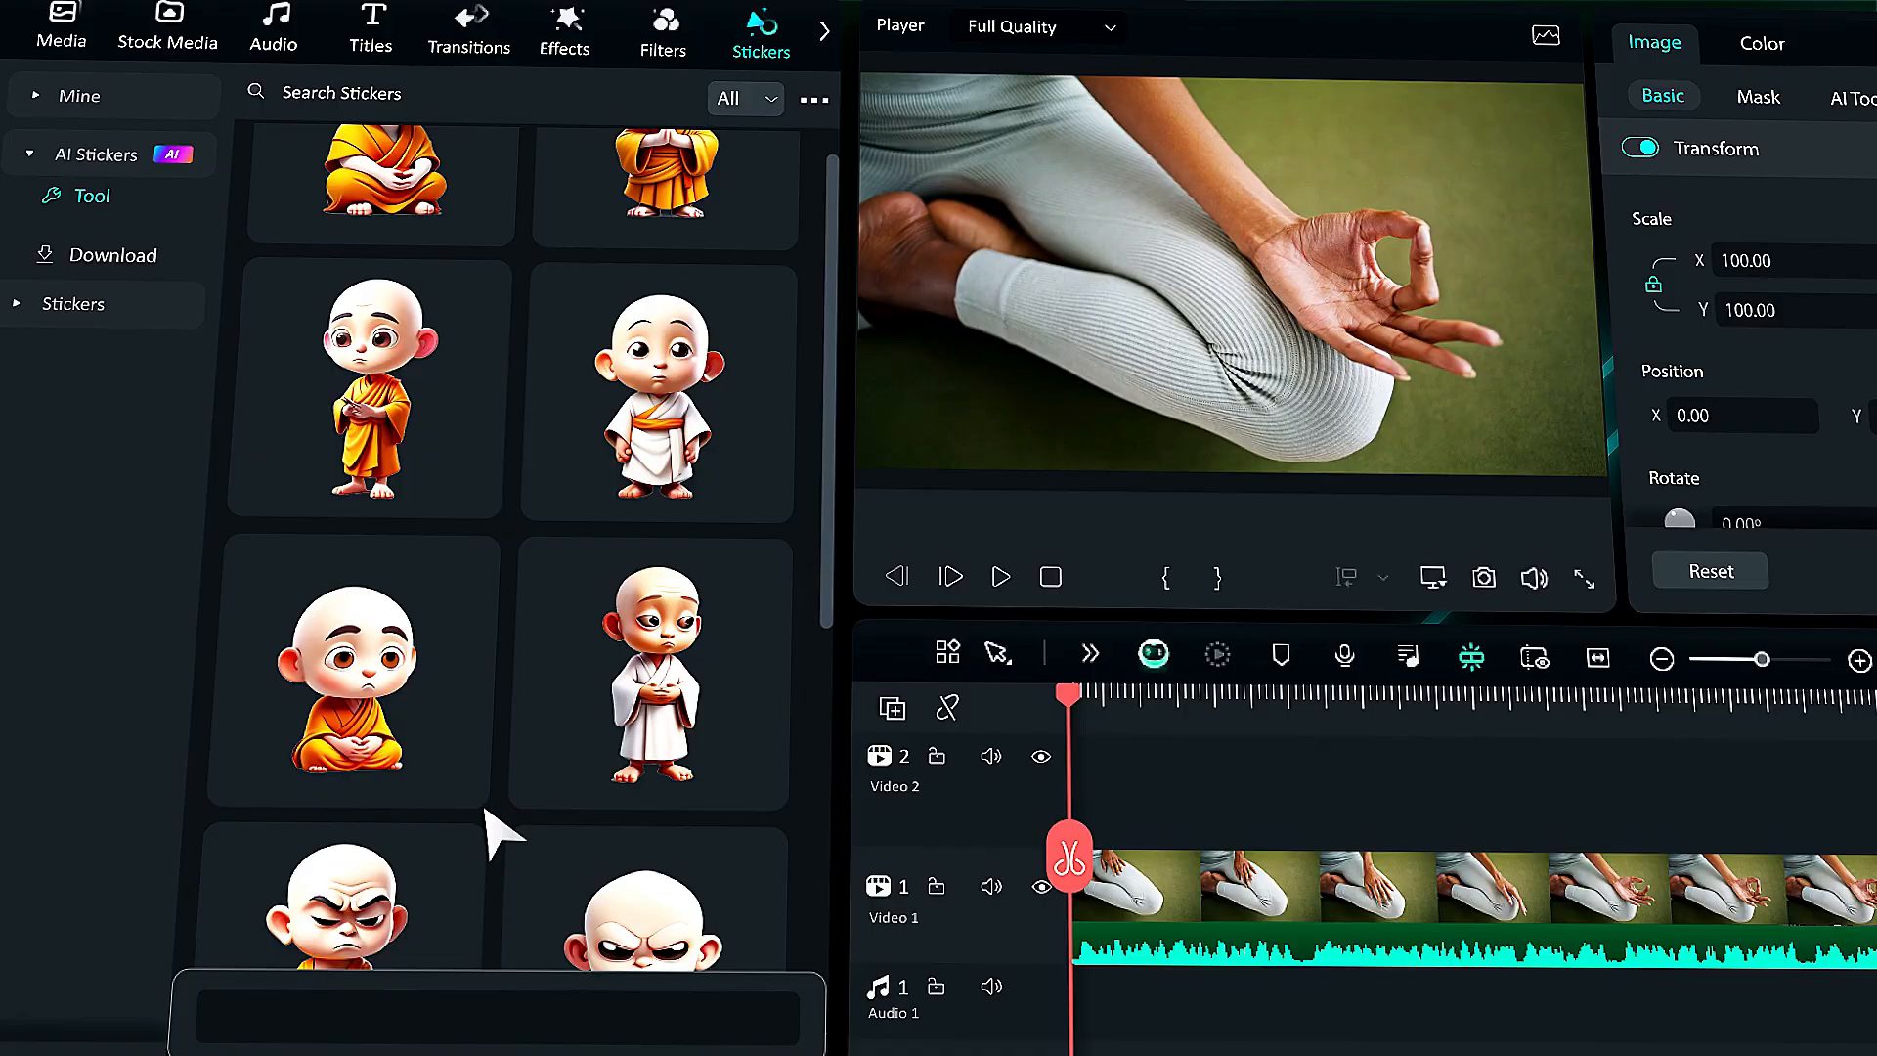
pyautogui.moveTo(347, 685); pyautogui.dragTo(1068, 787)
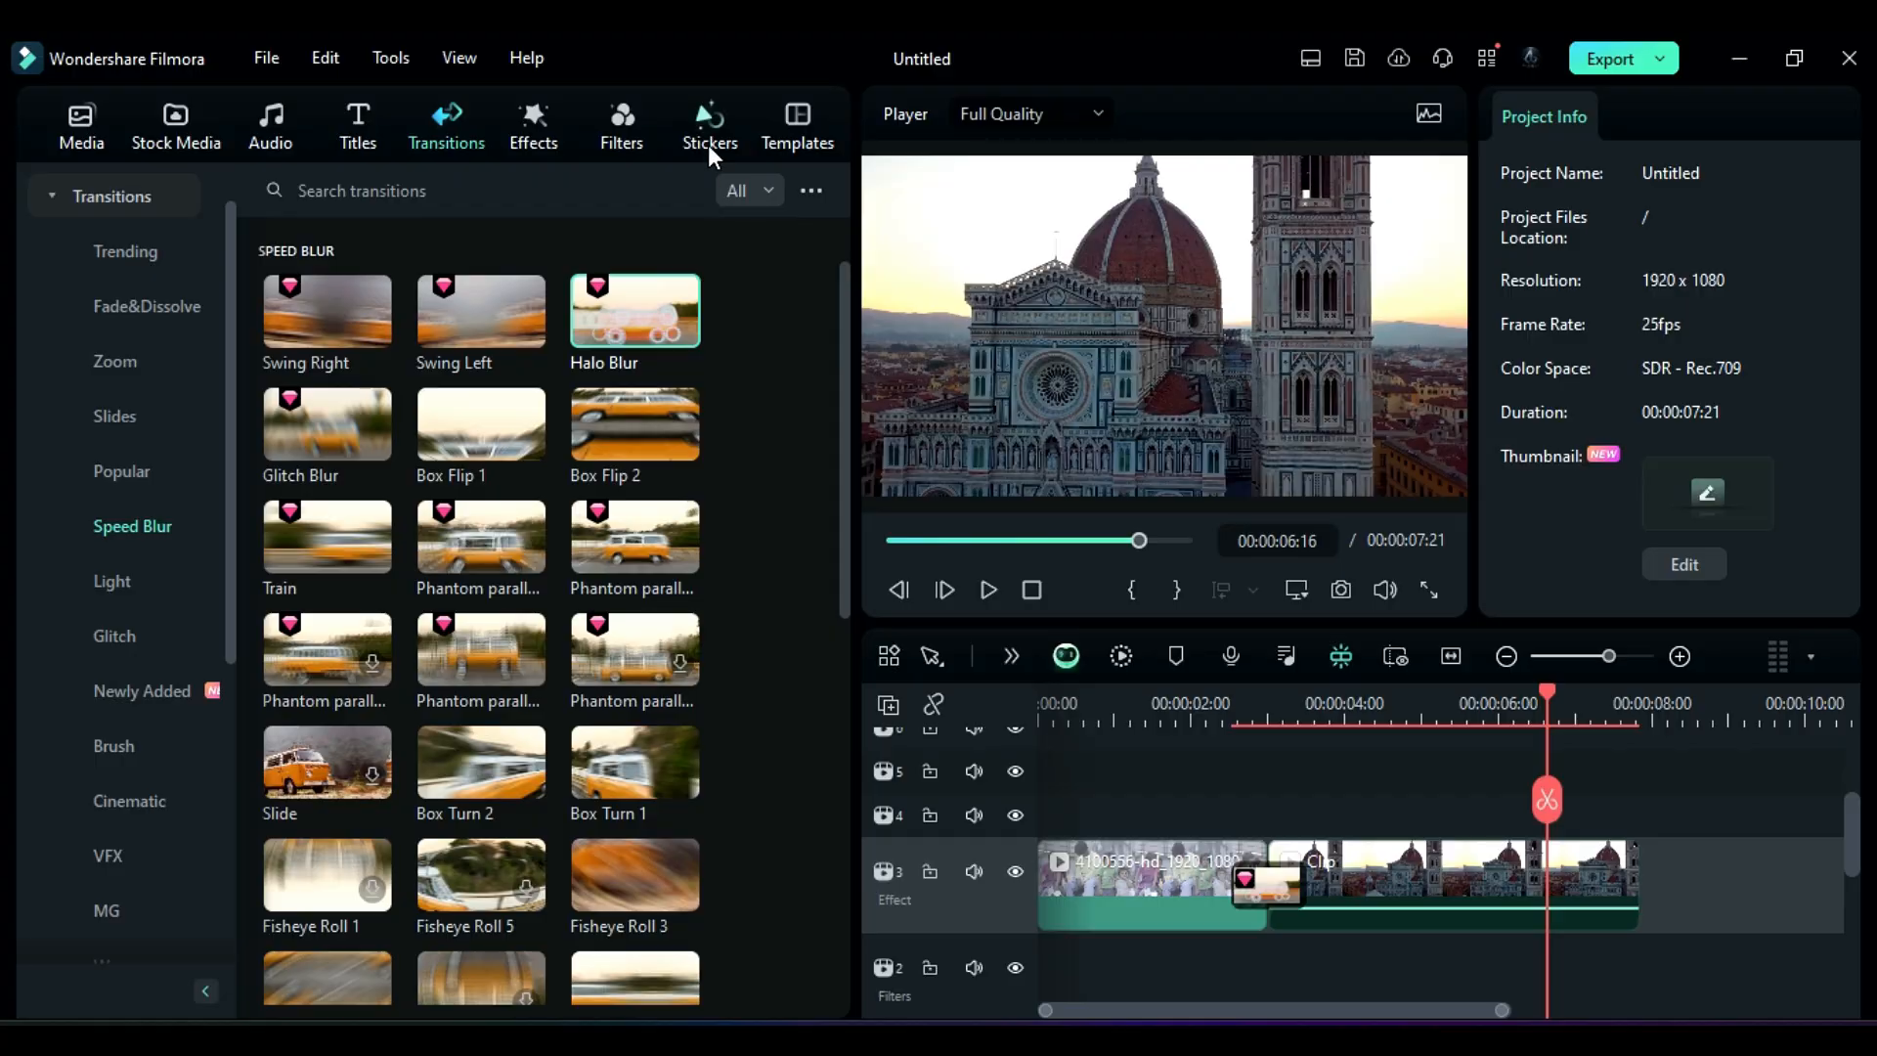
# Step: Open the AI Sticker tool and generate 3D stickers from the prompt "quite little monkey"
pyautogui.click(709, 146)
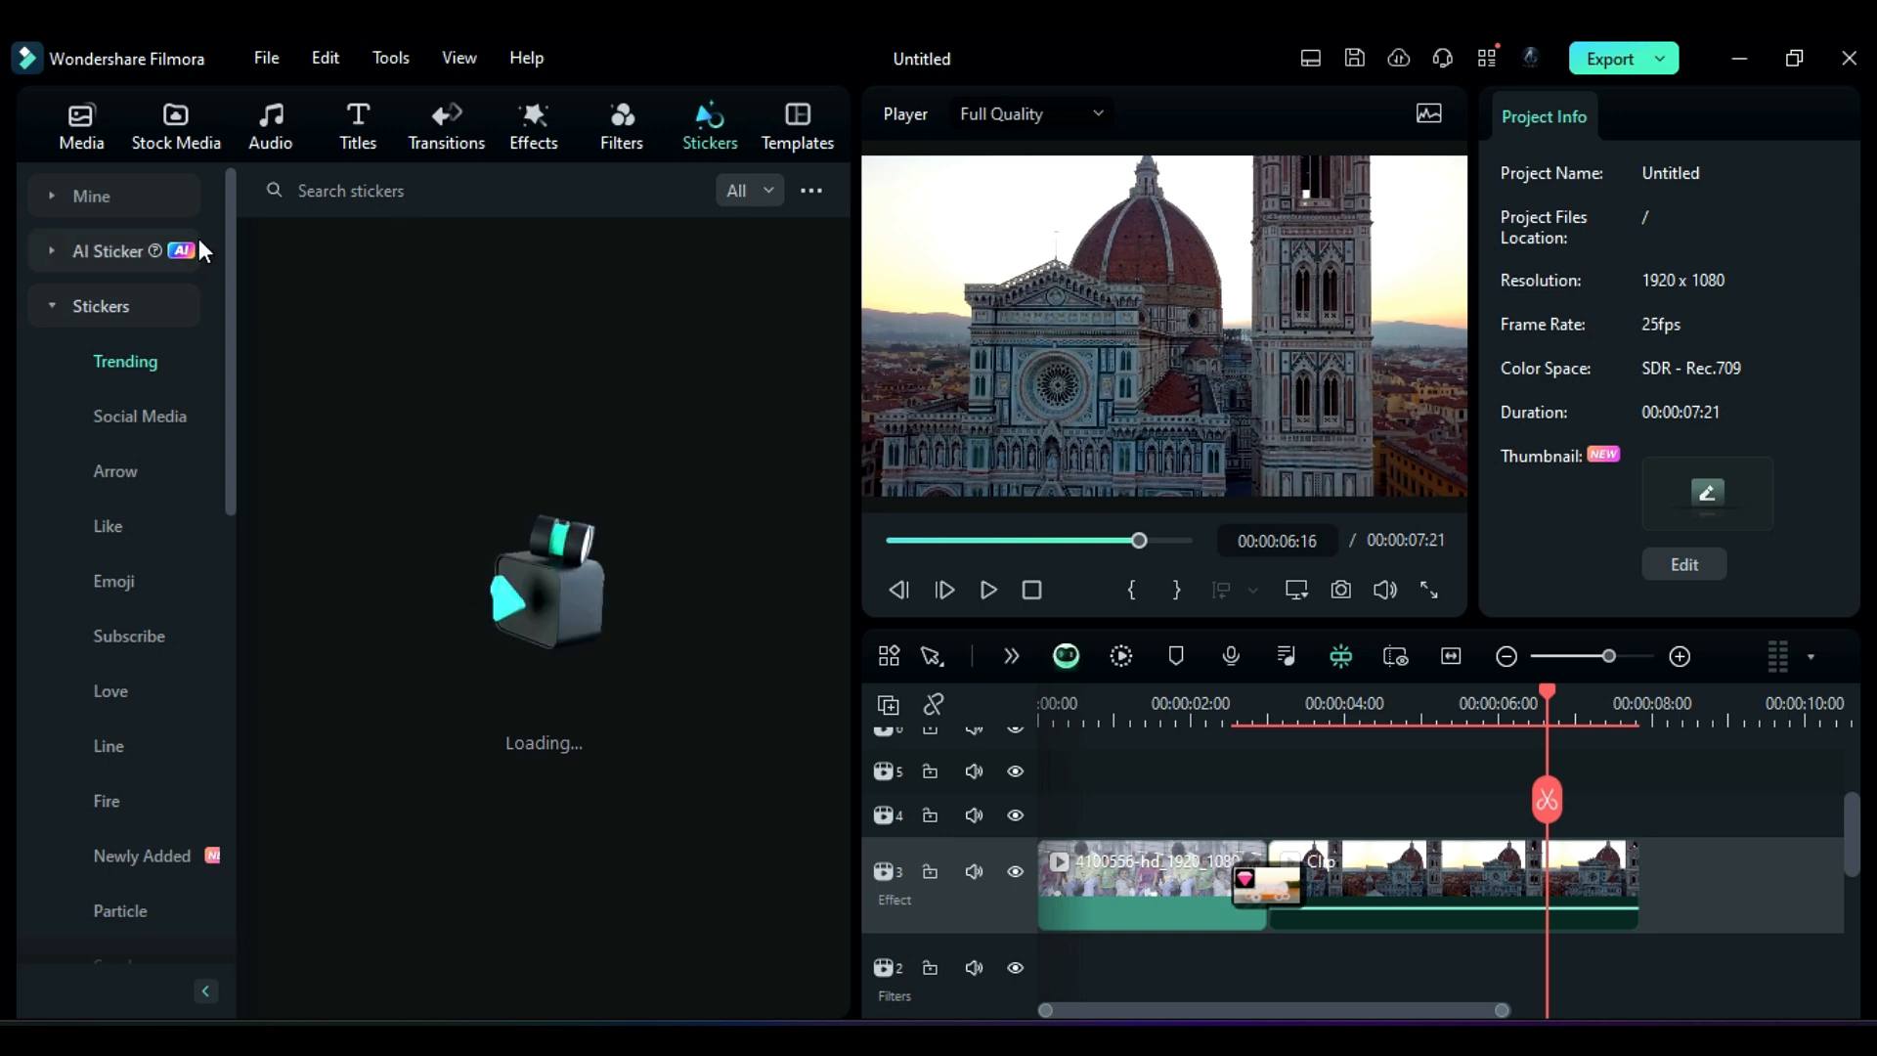
pyautogui.click(111, 250)
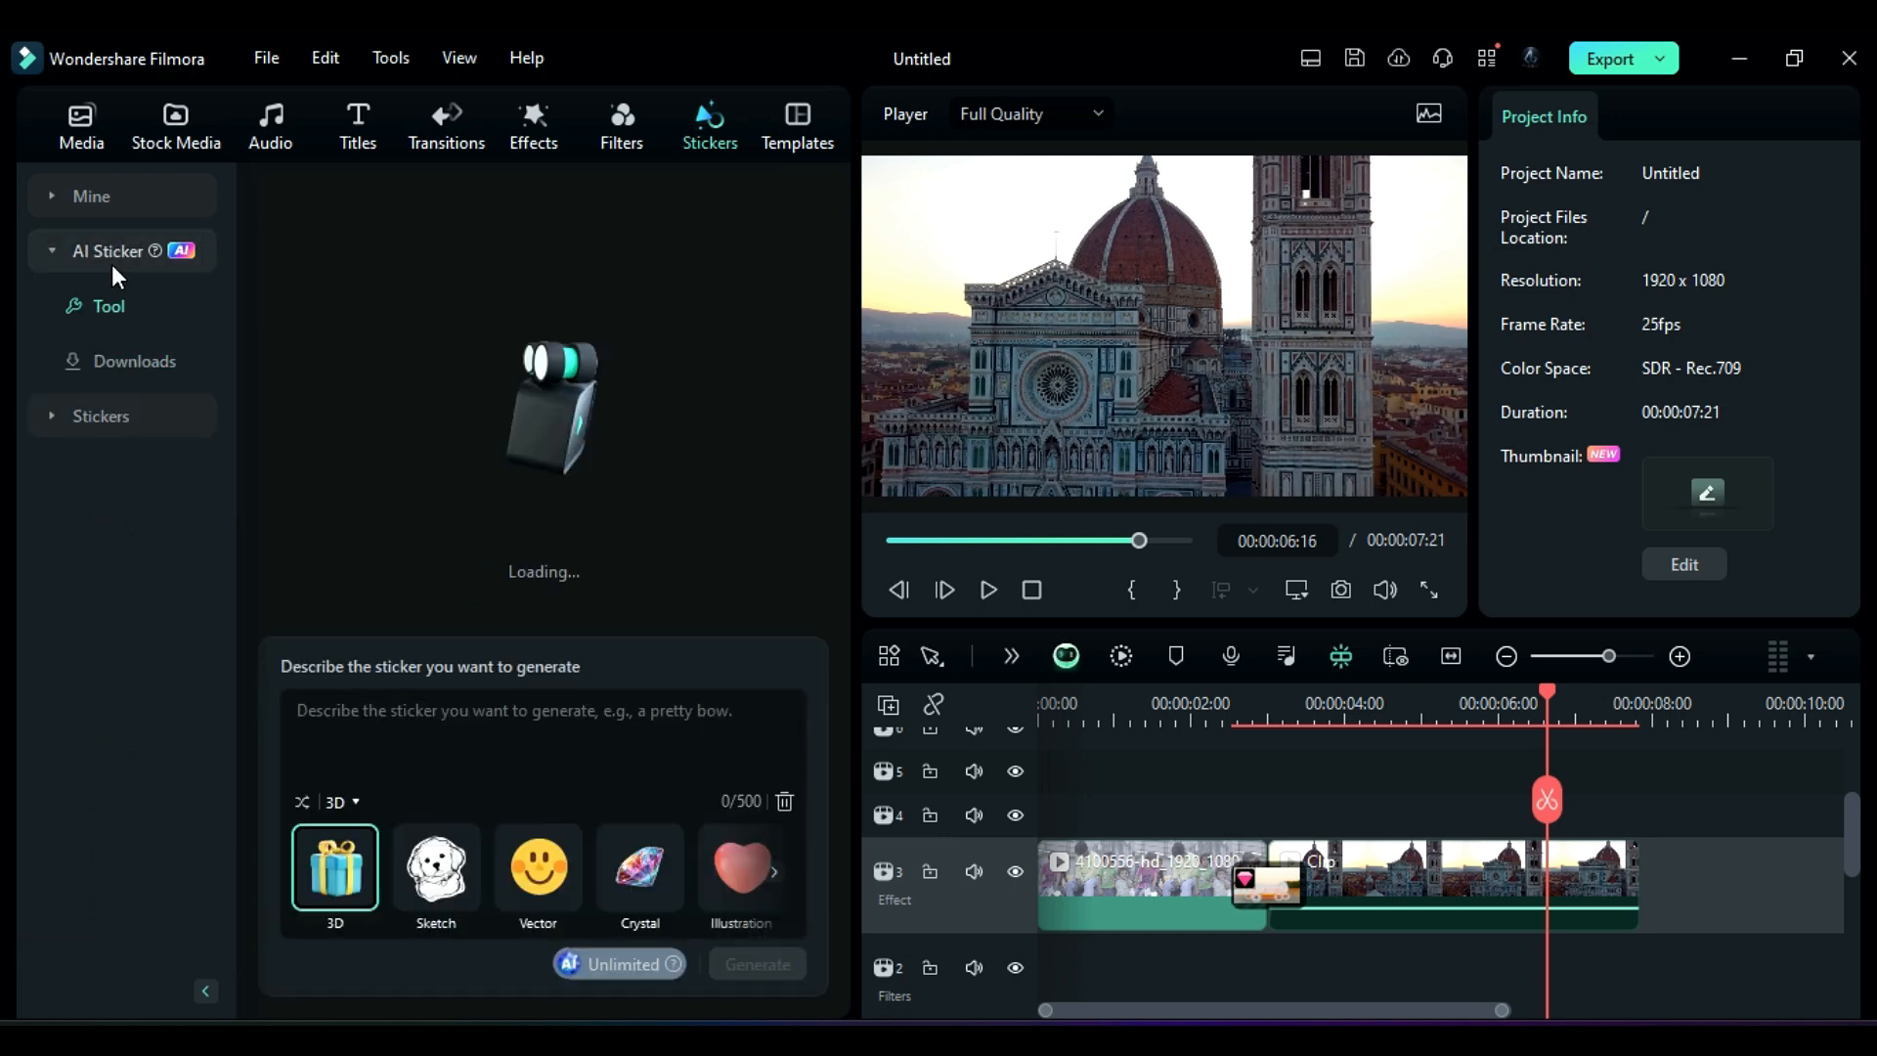
pyautogui.click(320, 693)
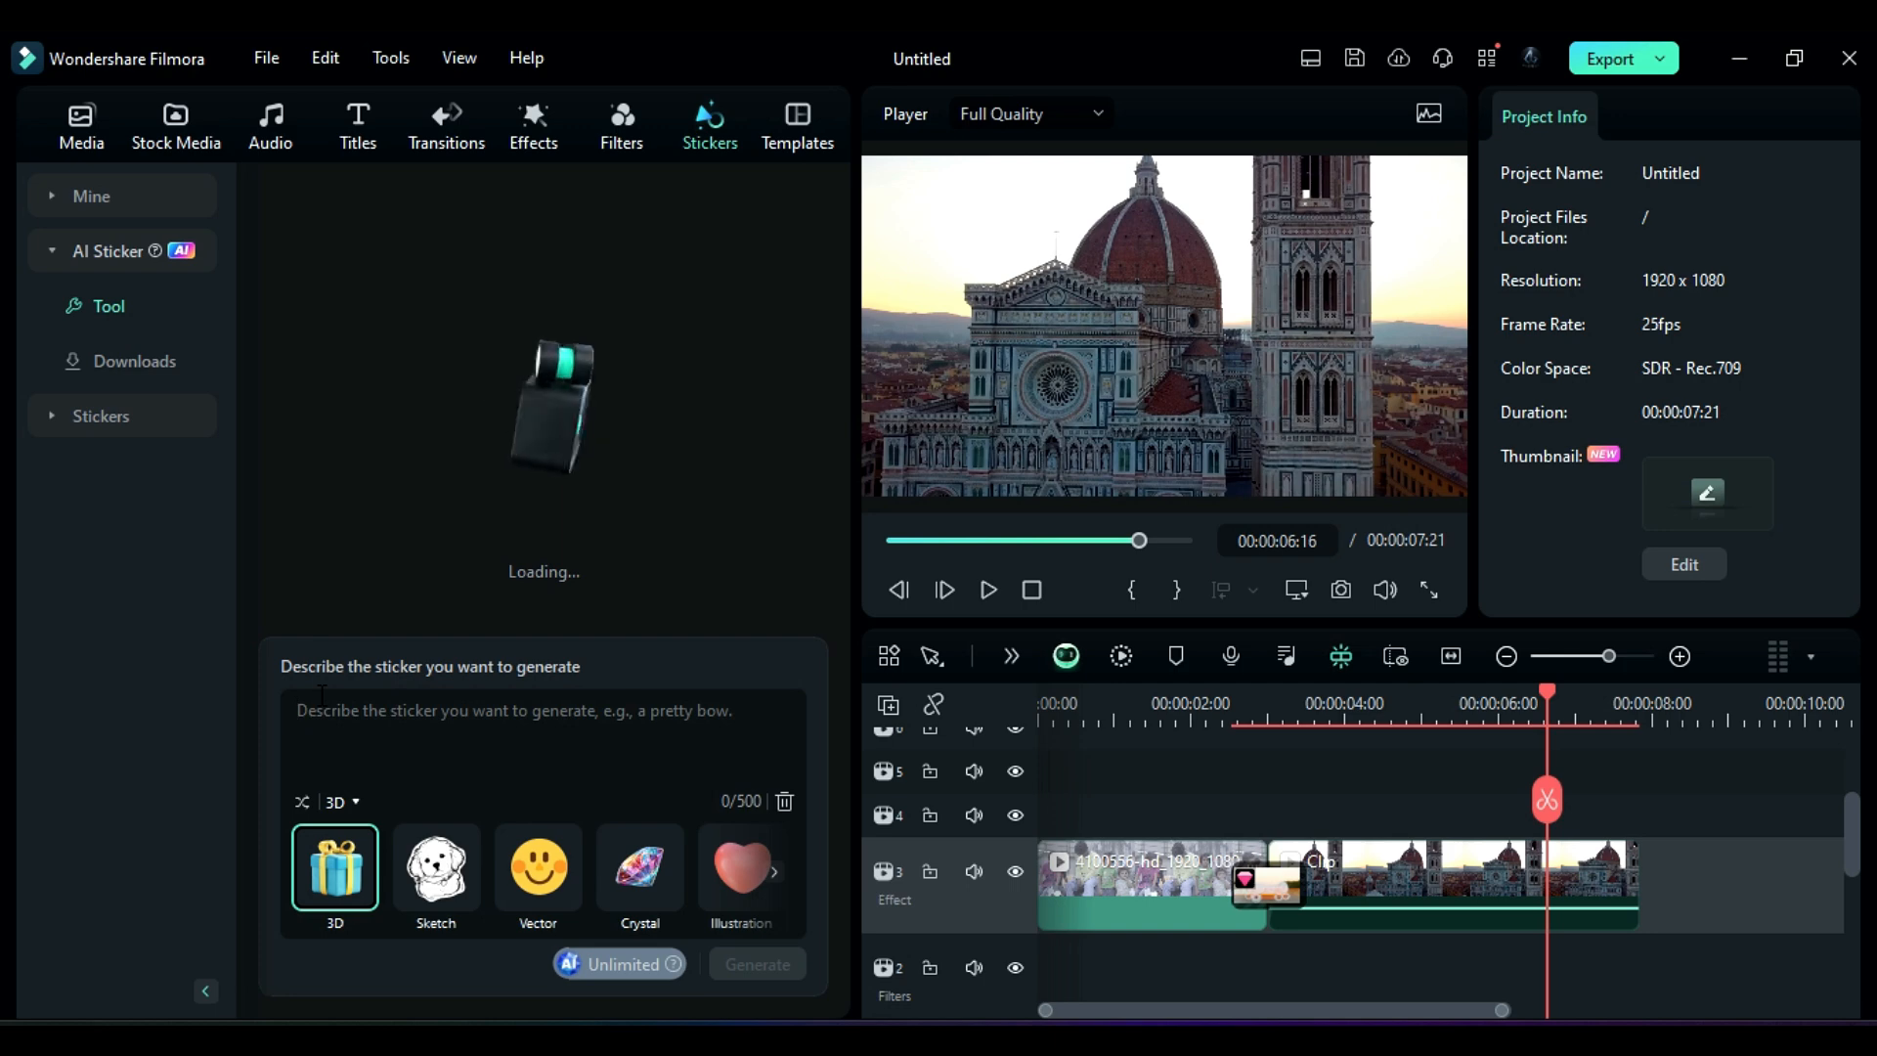
pyautogui.write('quite little monkey')
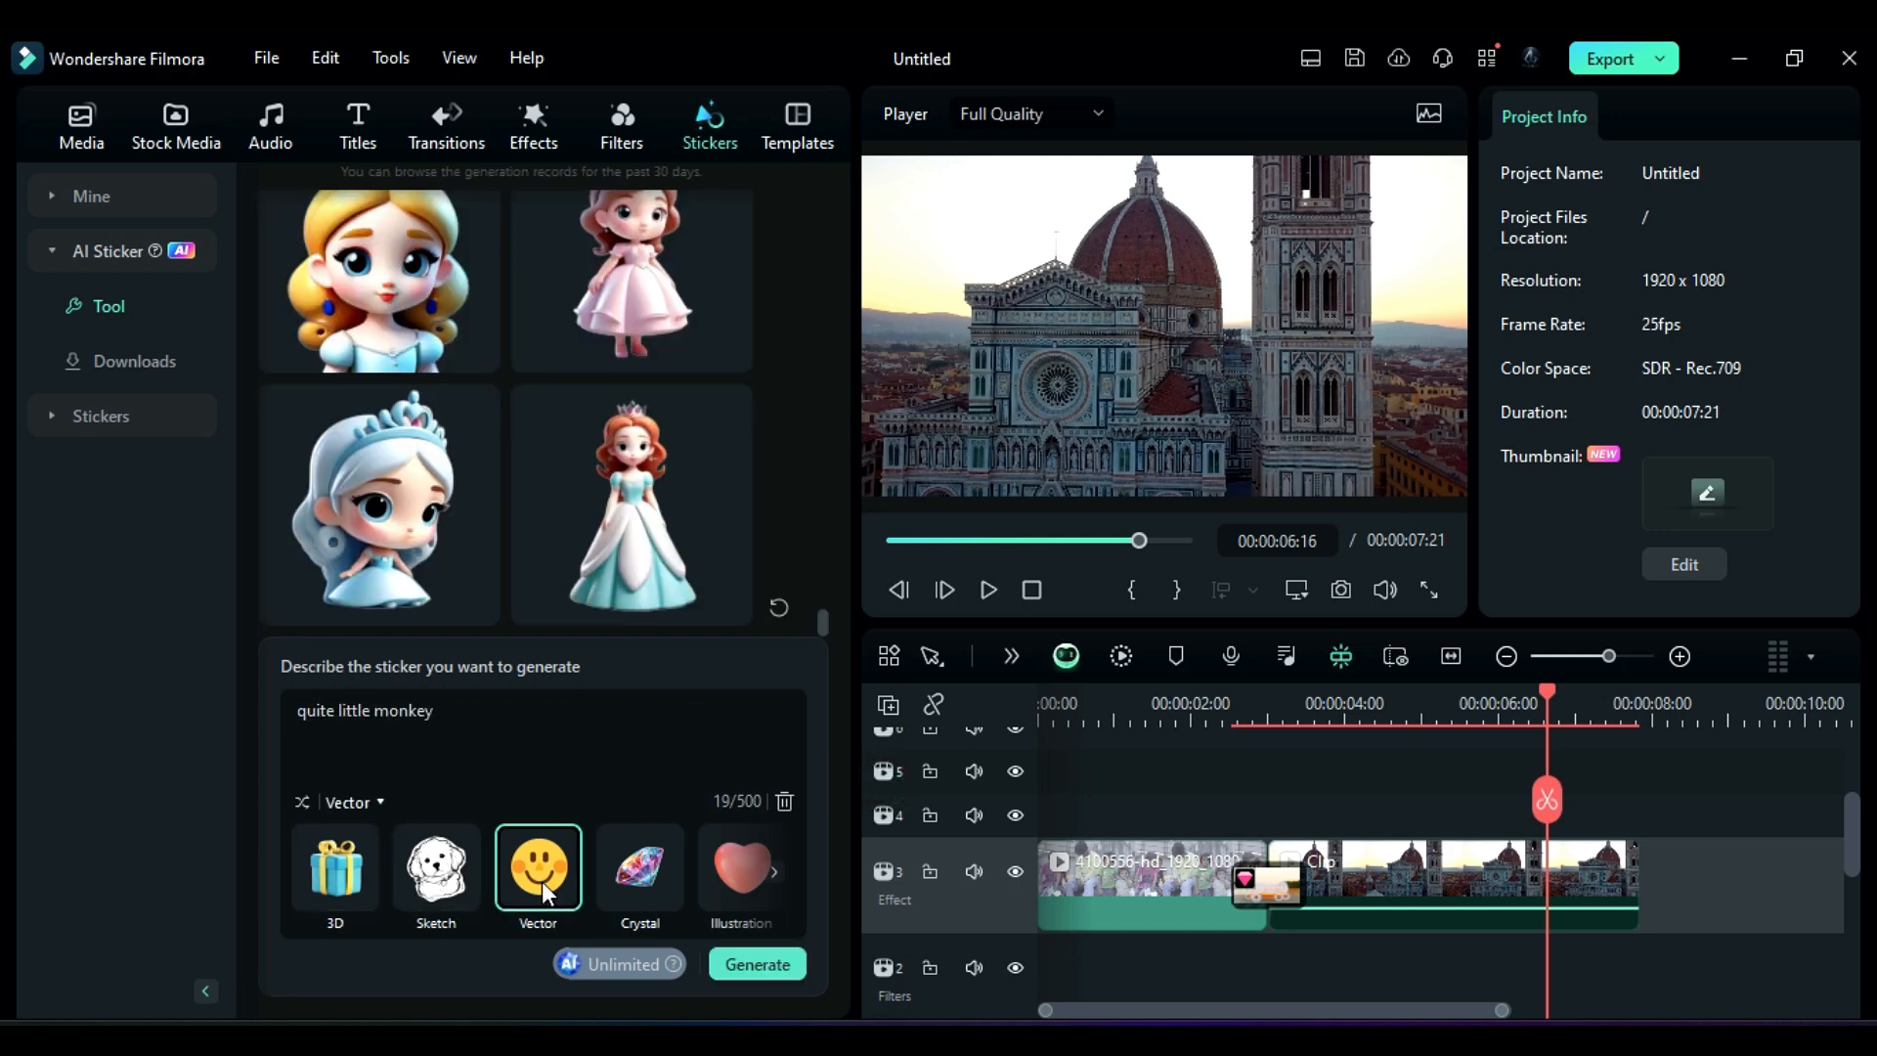
pyautogui.click(705, 877)
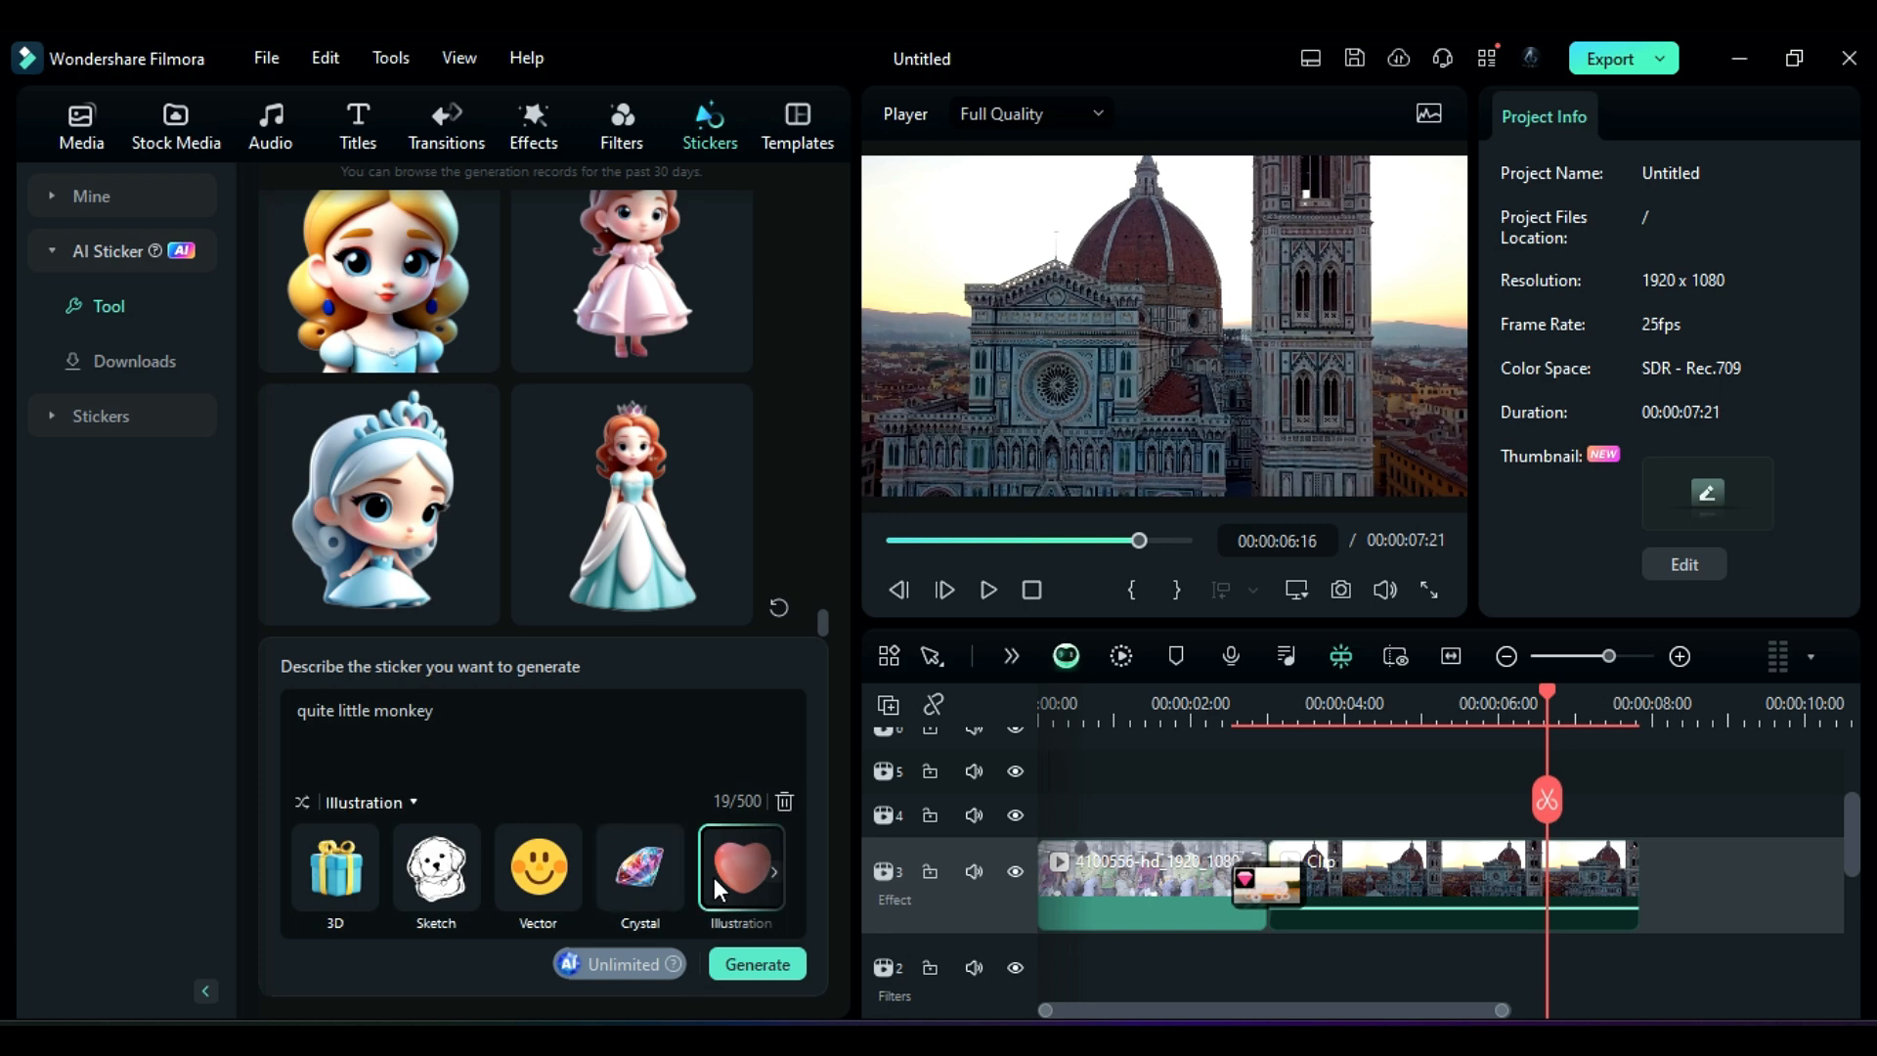
pyautogui.click(362, 887)
pyautogui.click(795, 967)
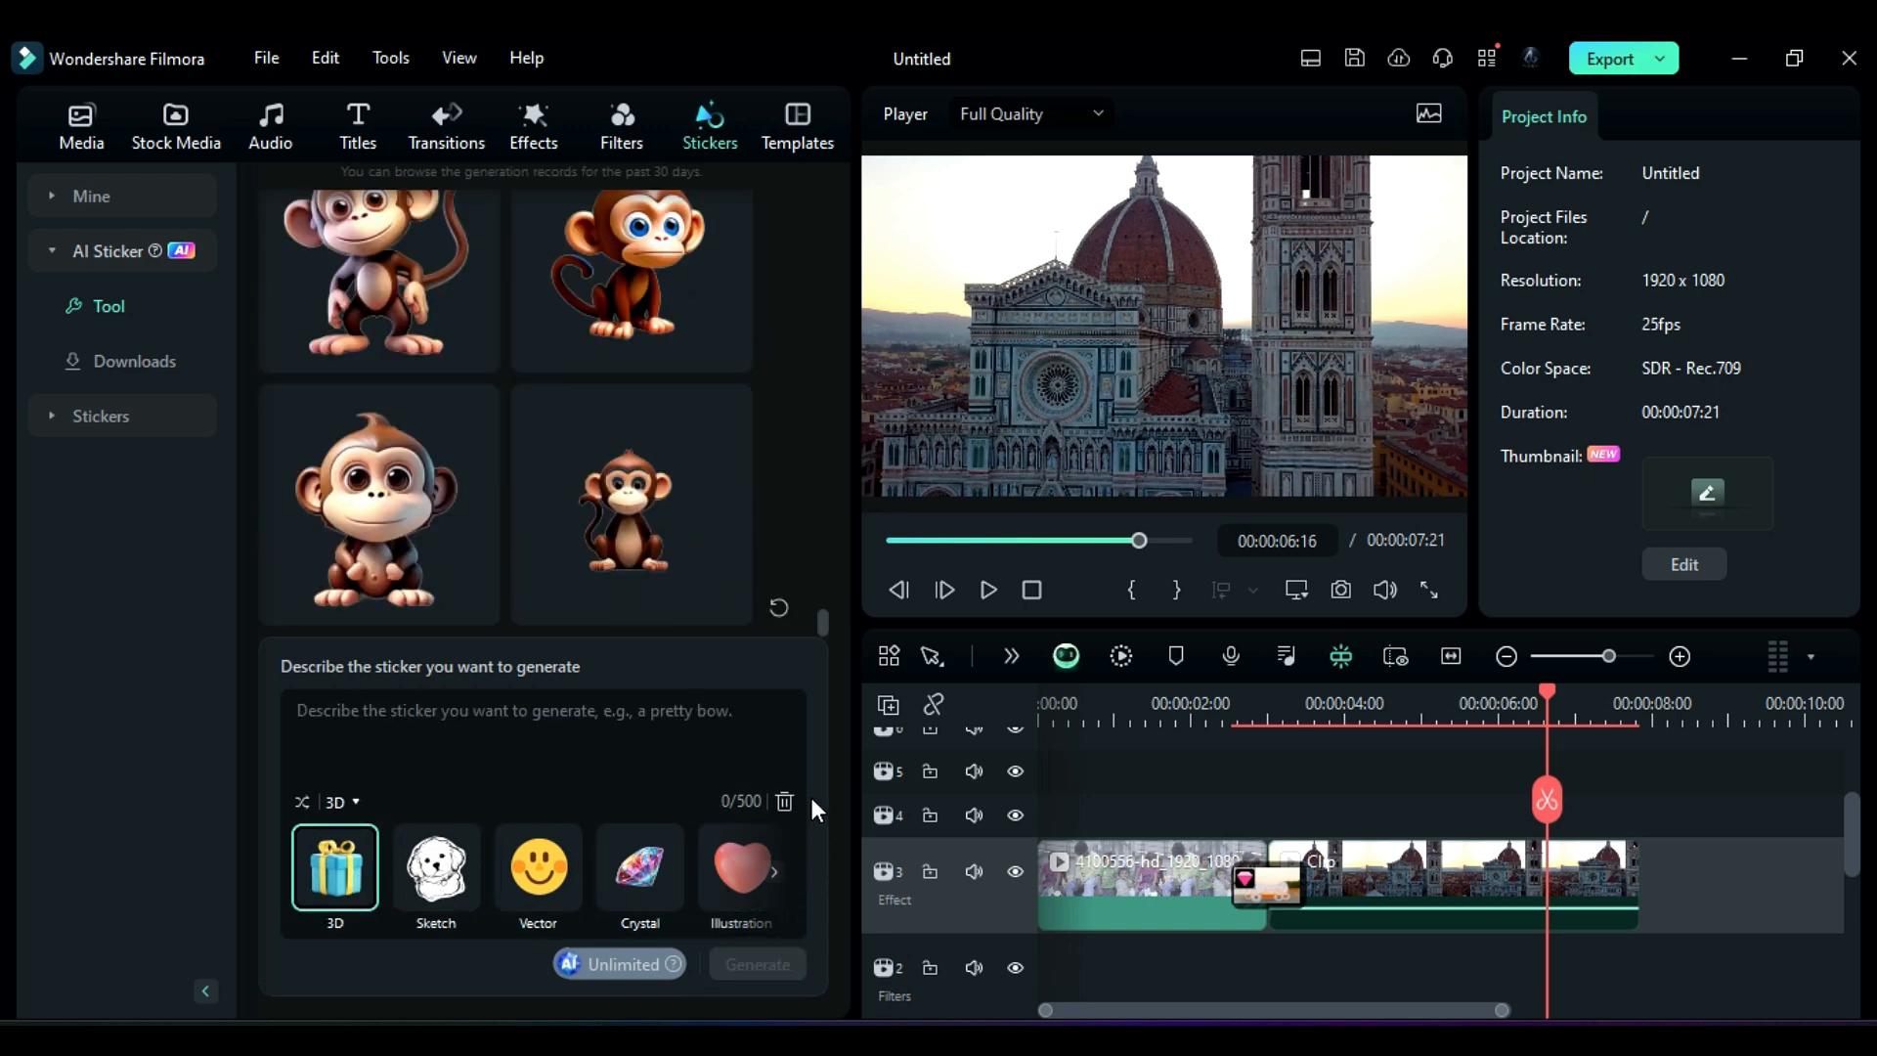
# Step: Preview each of the generated monkey stickers
pyautogui.click(423, 422)
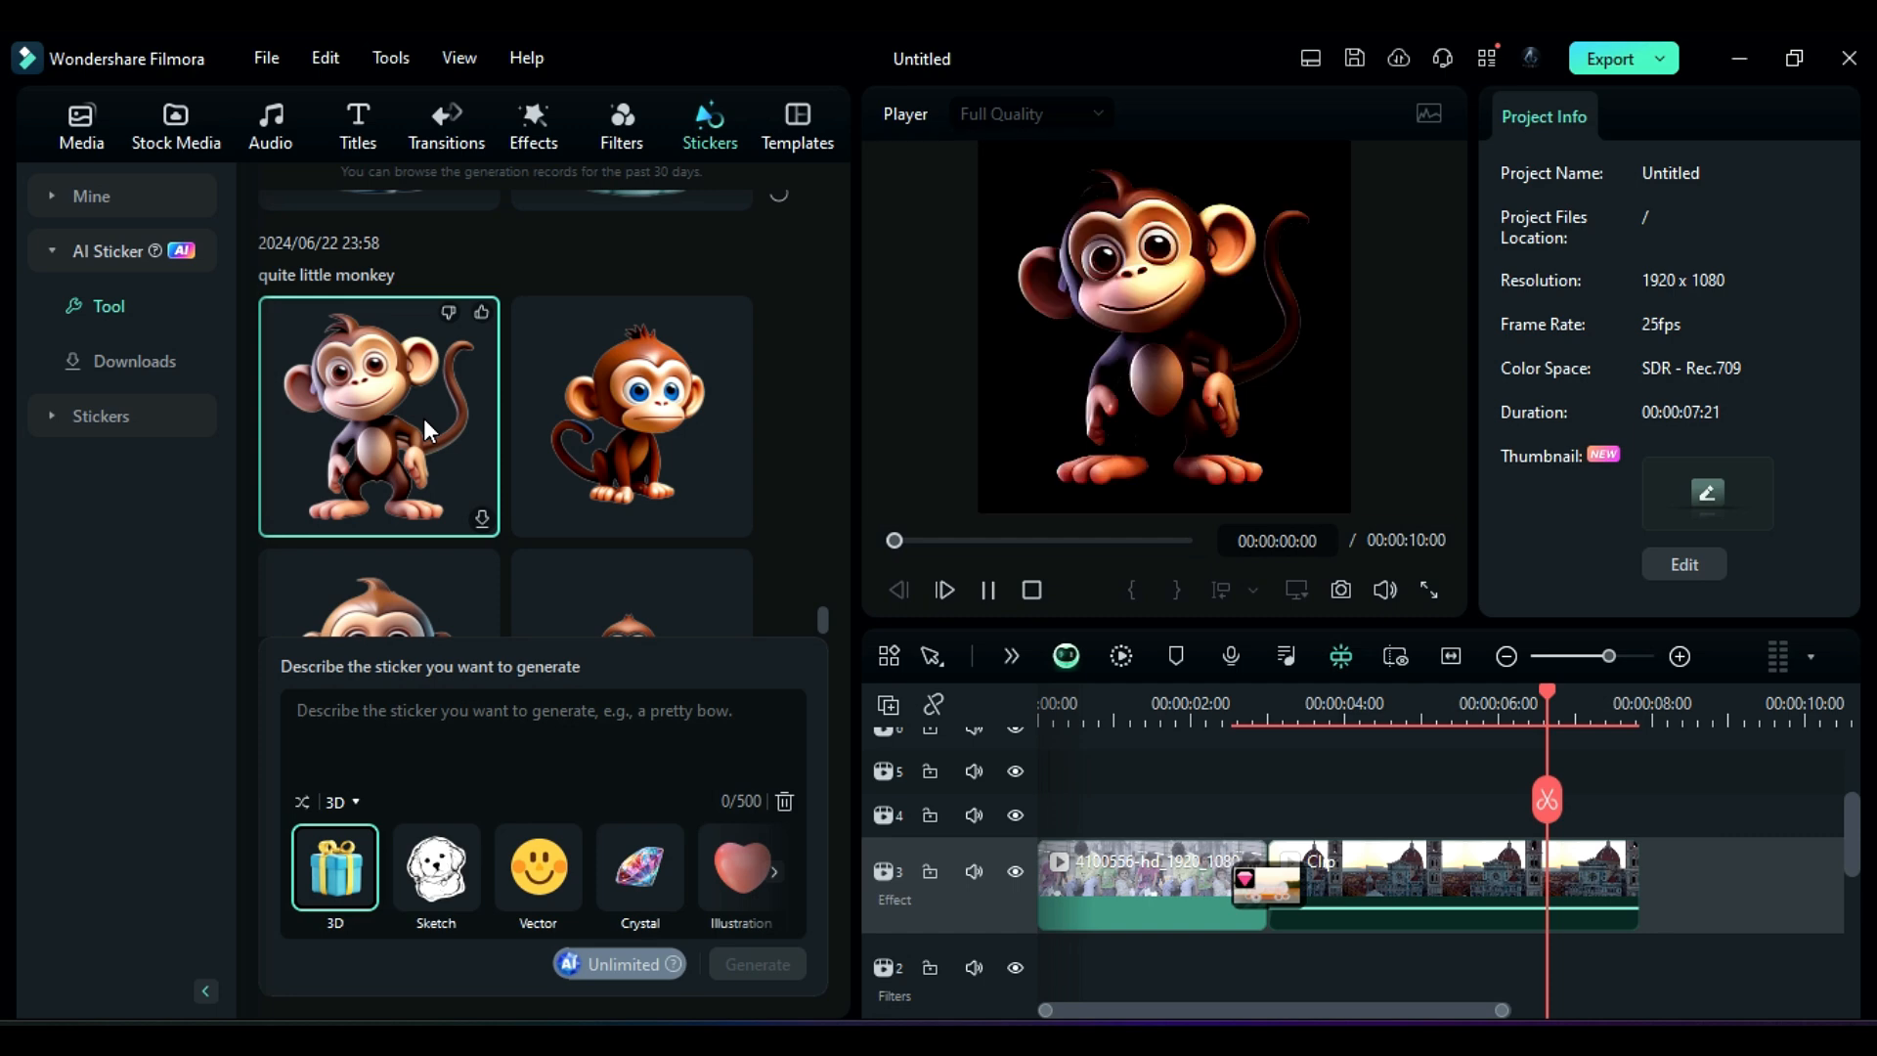
pyautogui.click(588, 418)
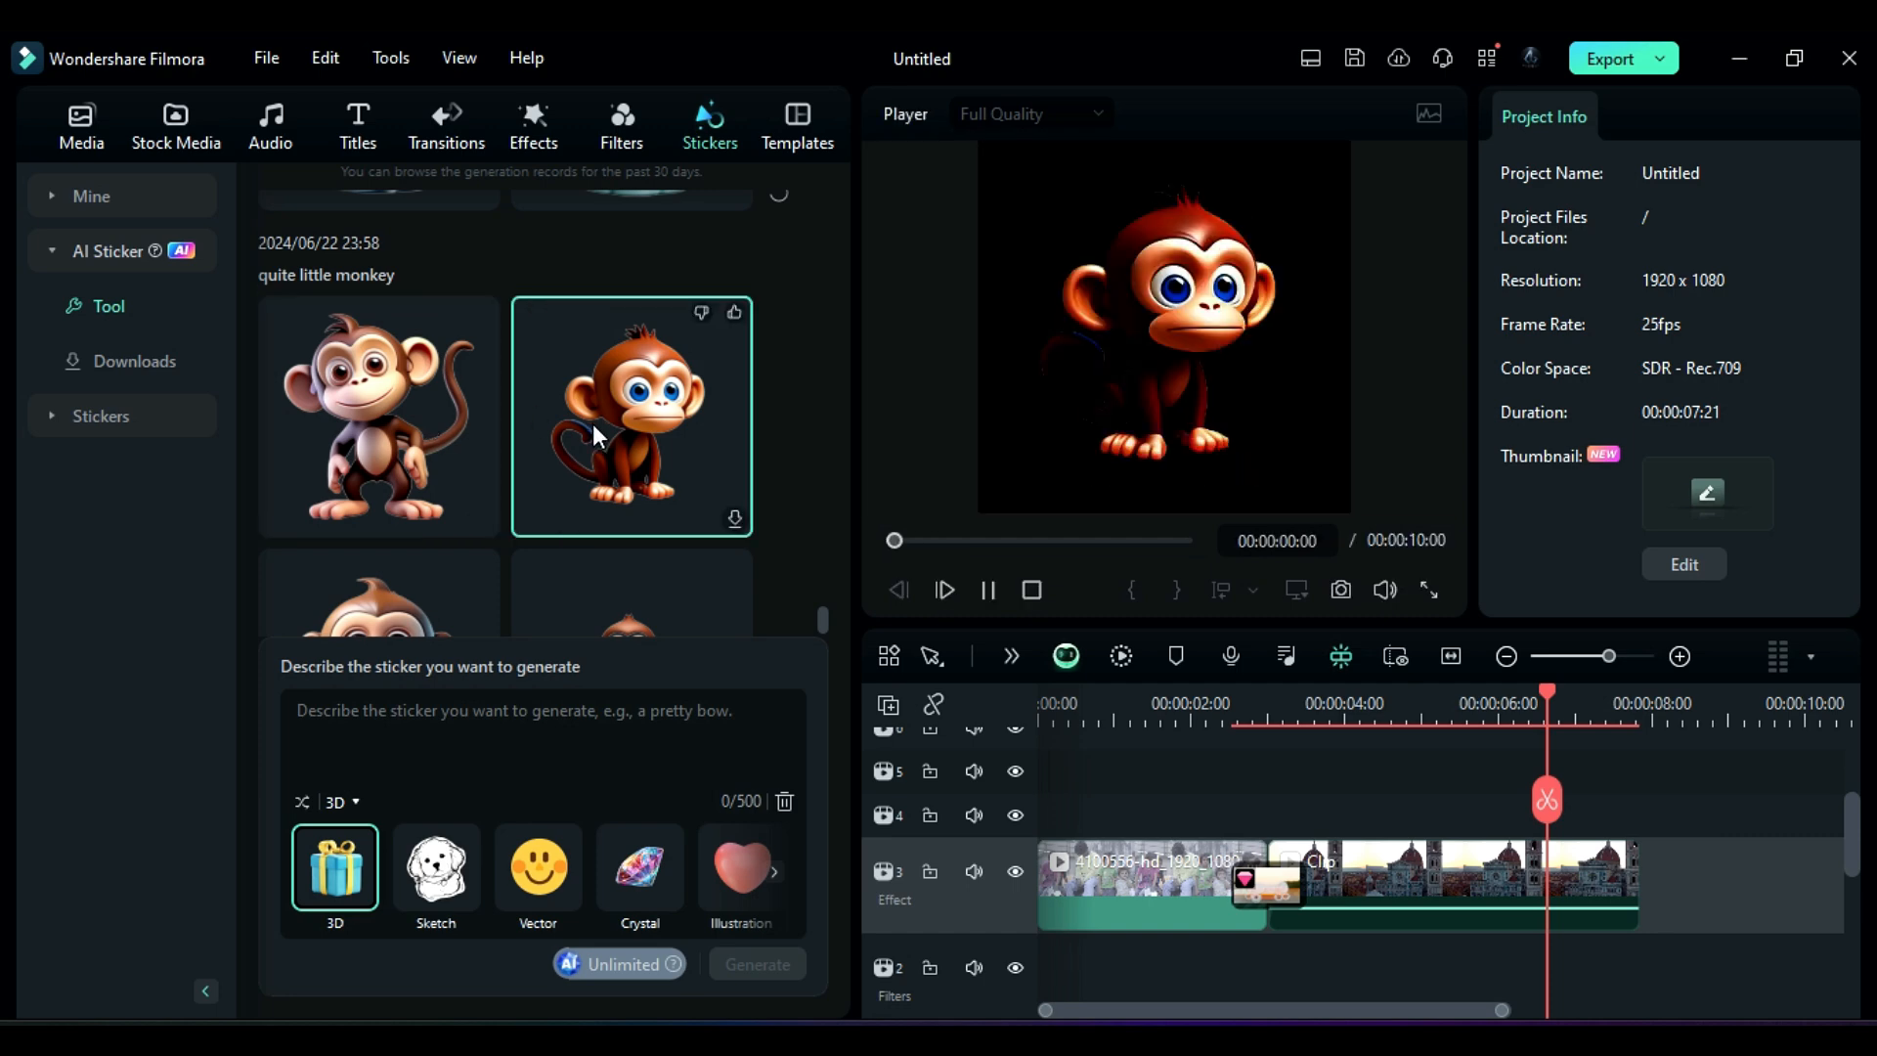
pyautogui.scroll(-2, 597, 440)
pyautogui.click(415, 494)
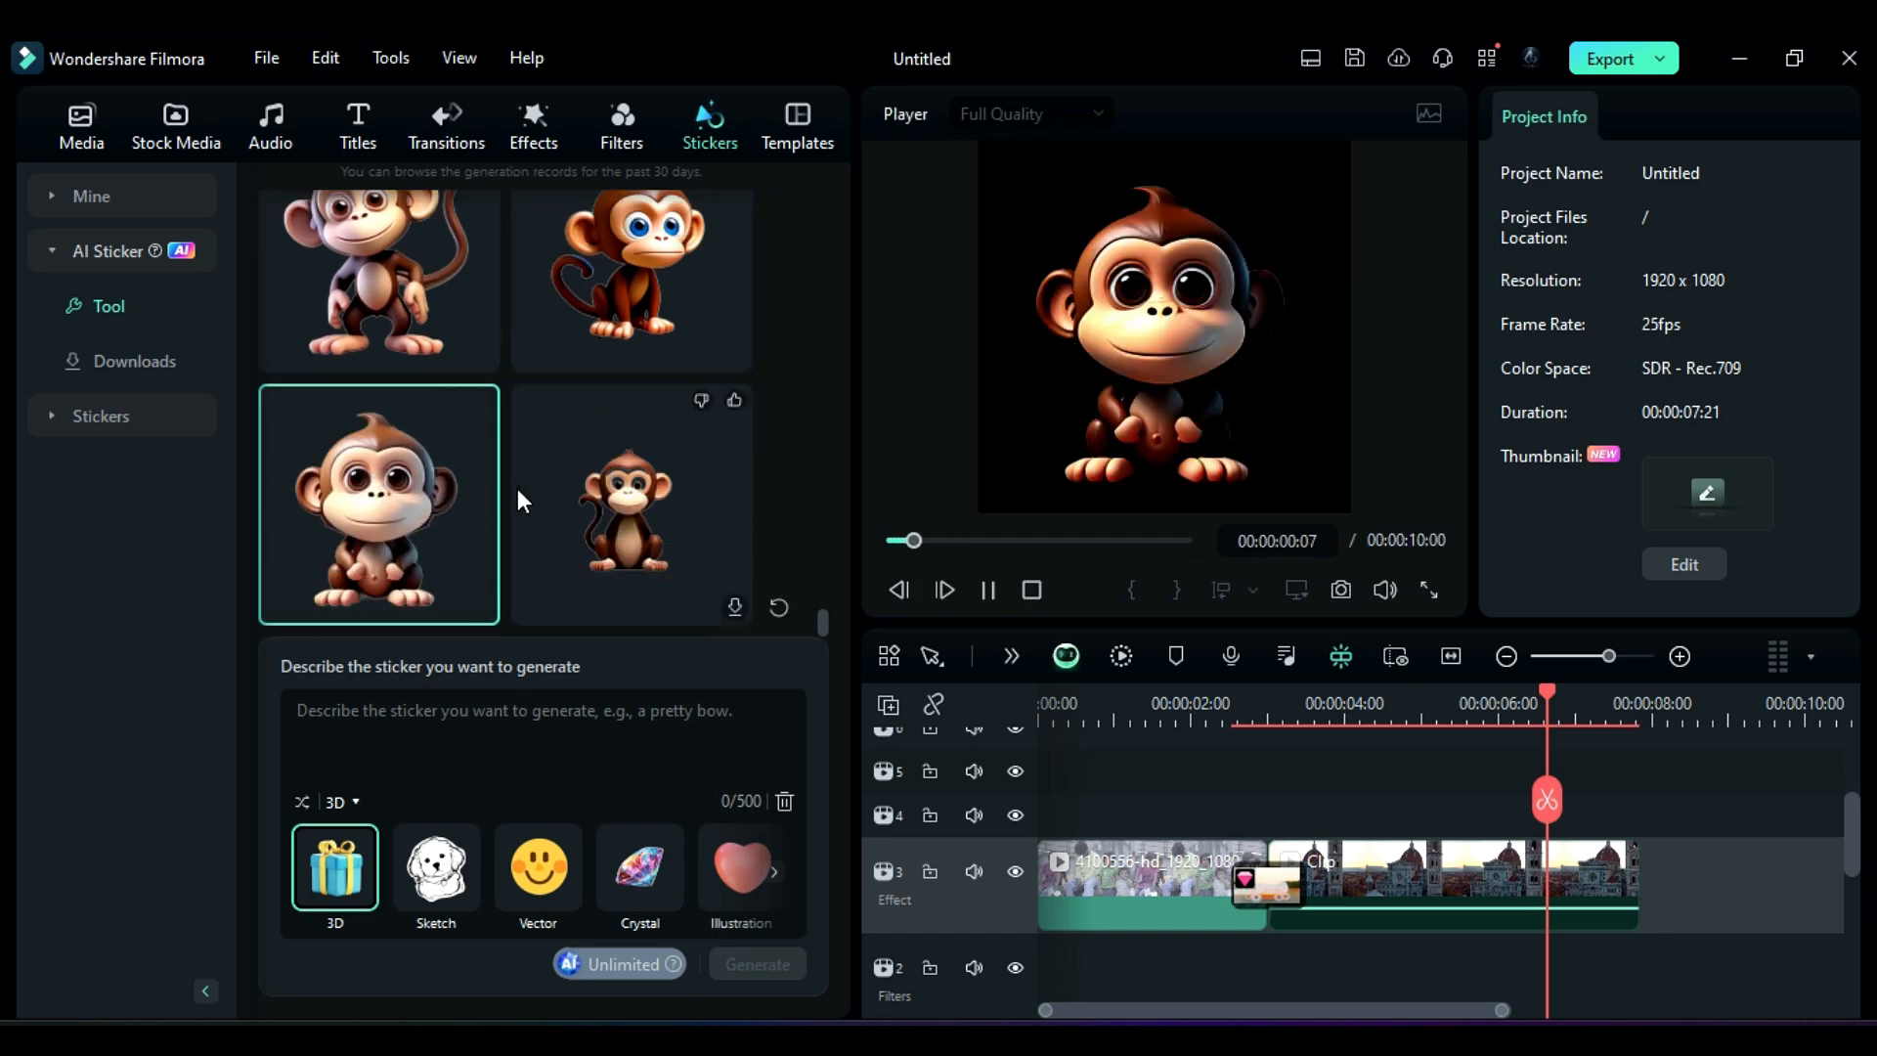
pyautogui.click(545, 500)
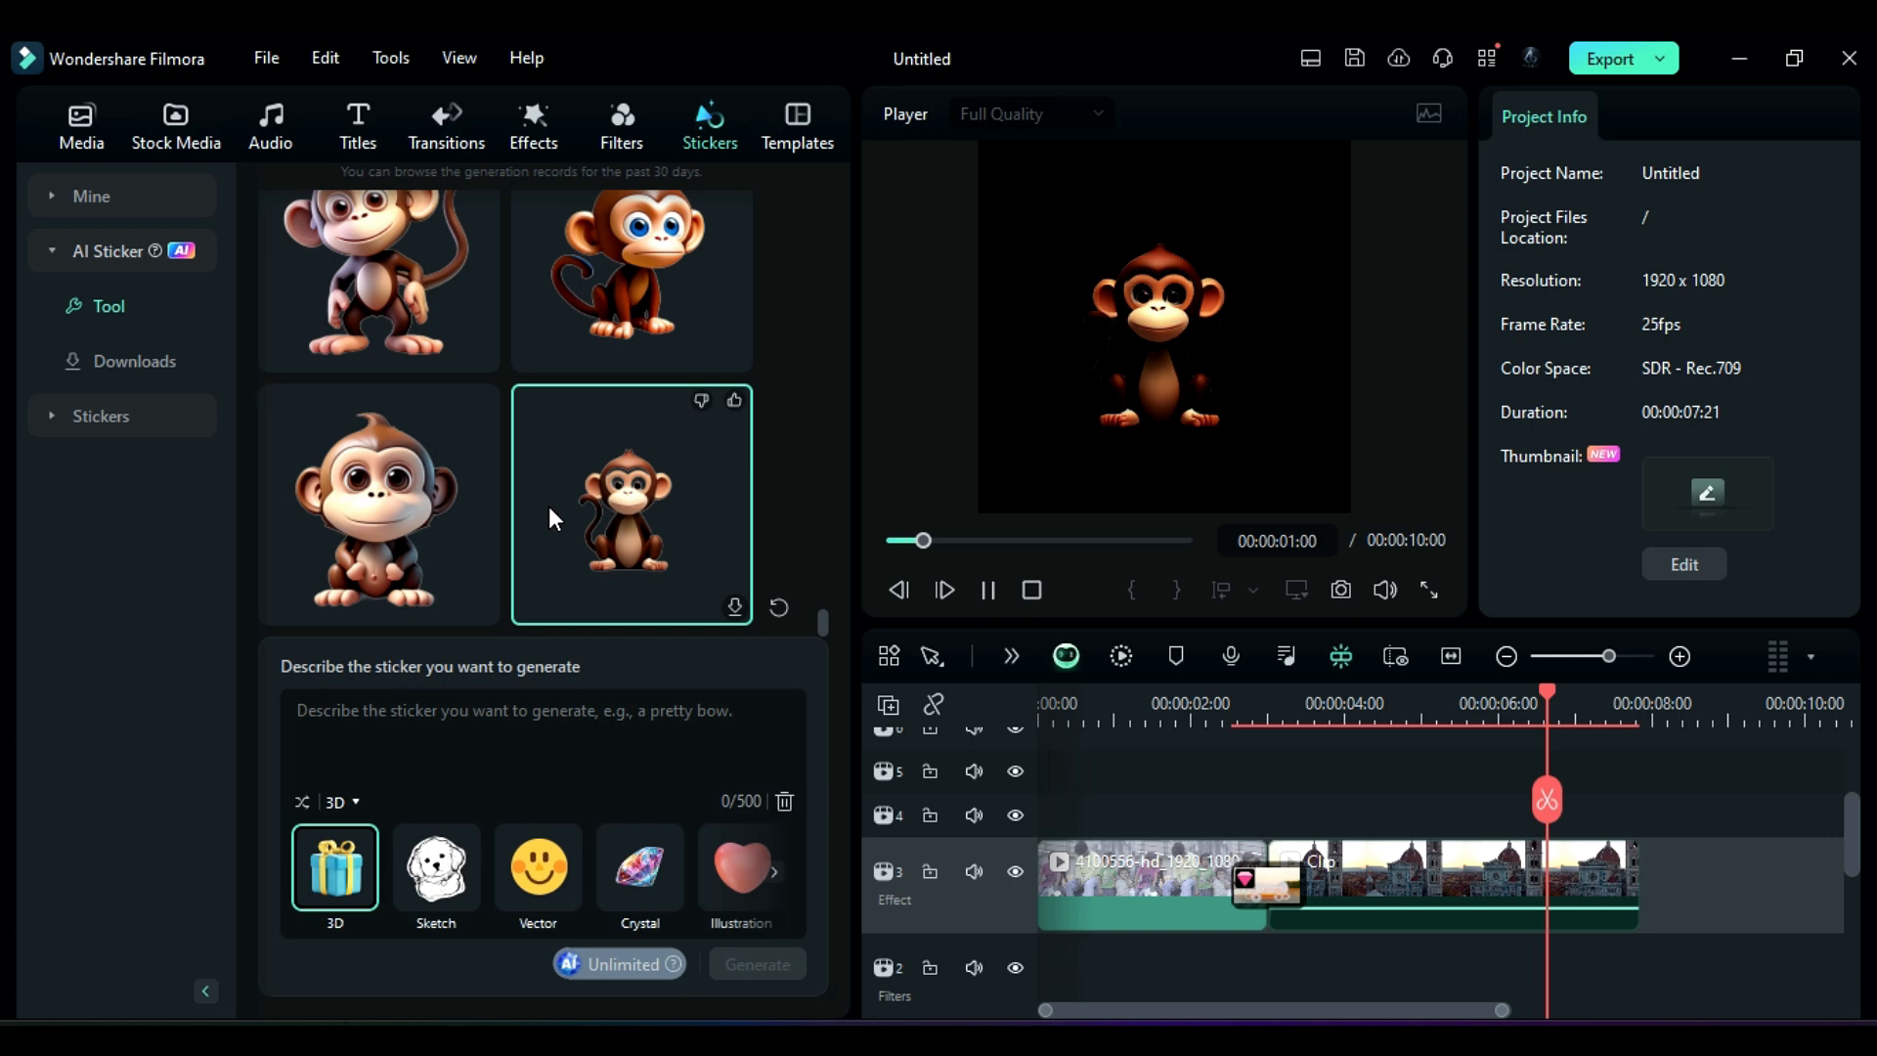